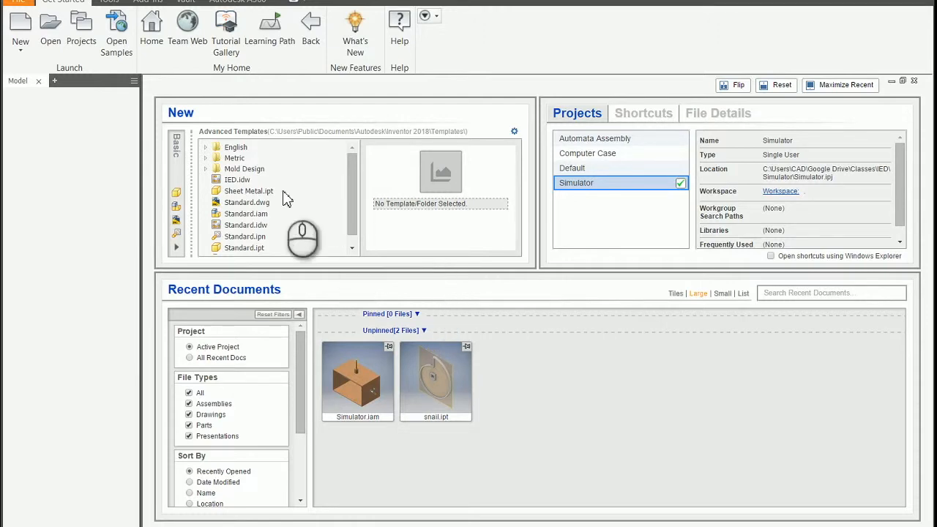
Open the Simulator assembly from the Simulator project workspace
{"action": "left_click", "coordinate": [48, 28]}
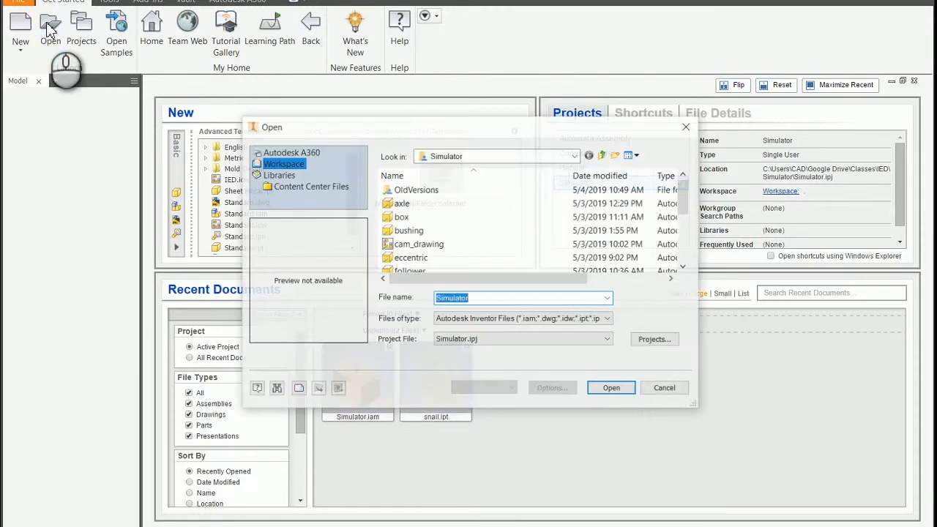
{"action": "scroll", "coordinate": [534, 228], "scroll_direction": "down", "scroll_amount": 3}
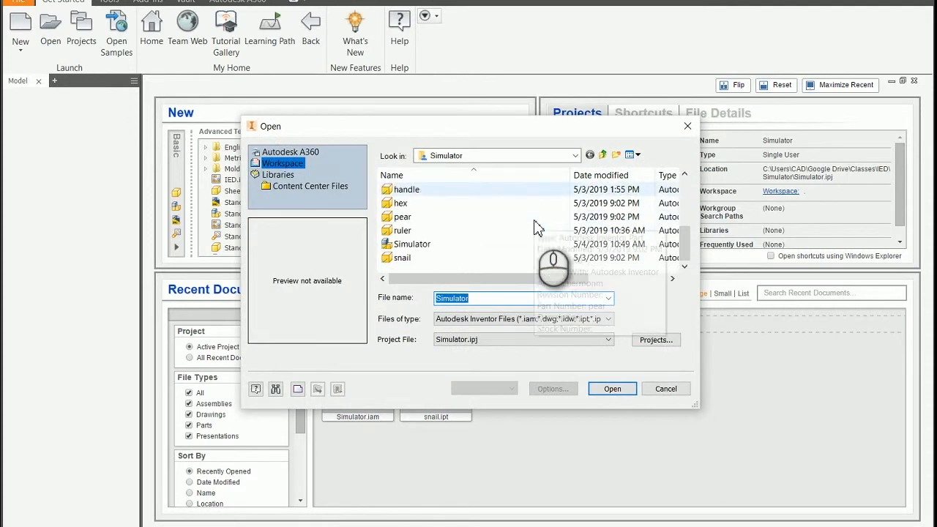
{"action": "left_click", "coordinate": [421, 244]}
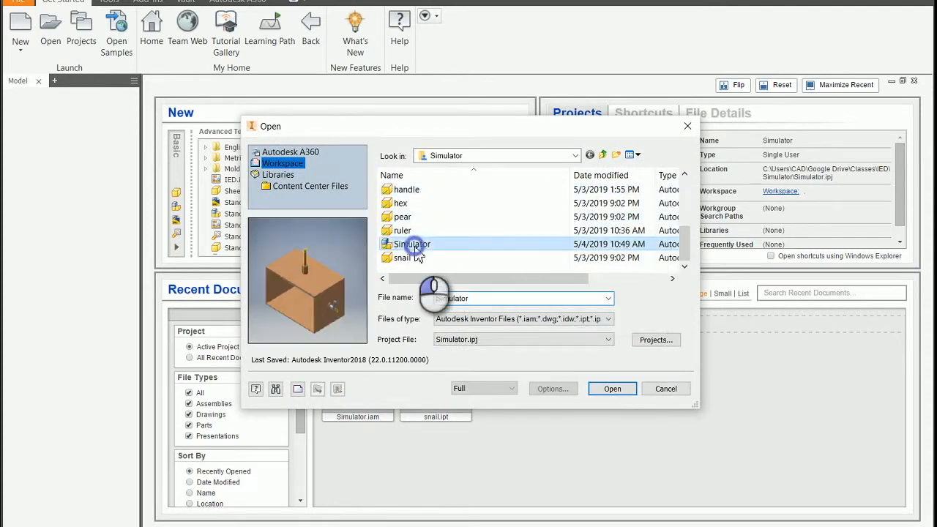
{"action": "left_click", "coordinate": [608, 390]}
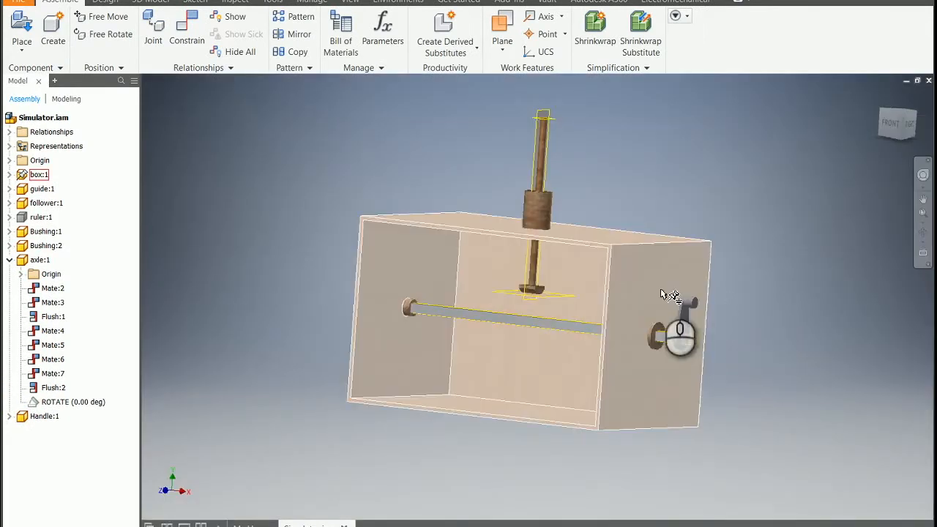
Slide the follower upward in its guide and try turning the handle on the end of the axle
{"action": "mouse_move", "coordinate": [694, 306]}
{"action": "left_mouse_down"}
{"action": "mouse_move", "coordinate": [711, 303]}
{"action": "mouse_move", "coordinate": [726, 337]}
{"action": "mouse_move", "coordinate": [709, 383]}
{"action": "mouse_move", "coordinate": [654, 323]}
{"action": "mouse_move", "coordinate": [706, 376]}
{"action": "mouse_move", "coordinate": [694, 331]}
{"action": "mouse_move", "coordinate": [680, 361]}
{"action": "mouse_move", "coordinate": [715, 357]}
{"action": "mouse_move", "coordinate": [680, 342]}
{"action": "mouse_move", "coordinate": [692, 318]}
{"action": "left_mouse_up"}
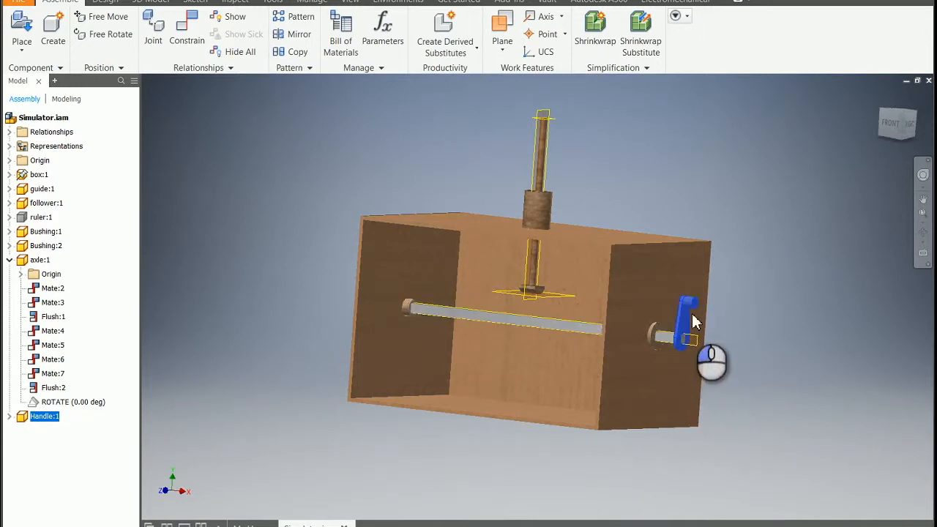
{"action": "left_click", "coordinate": [536, 300]}
{"action": "left_click_drag", "start_coordinate": [535, 285], "coordinate": [546, 275]}
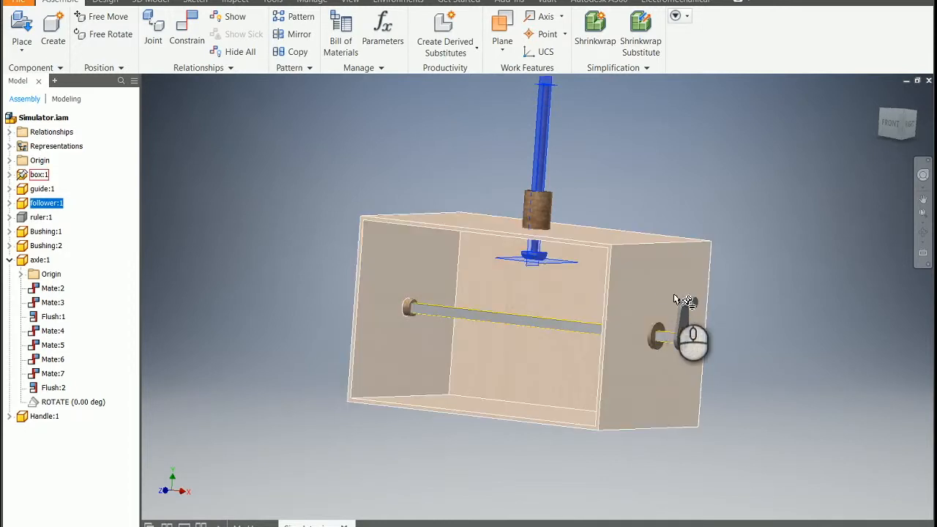
{"action": "mouse_move", "coordinate": [691, 309]}
{"action": "left_mouse_down"}
{"action": "mouse_move", "coordinate": [656, 373]}
{"action": "mouse_move", "coordinate": [656, 306]}
{"action": "mouse_move", "coordinate": [696, 301]}
{"action": "mouse_move", "coordinate": [691, 306]}
{"action": "left_mouse_up"}
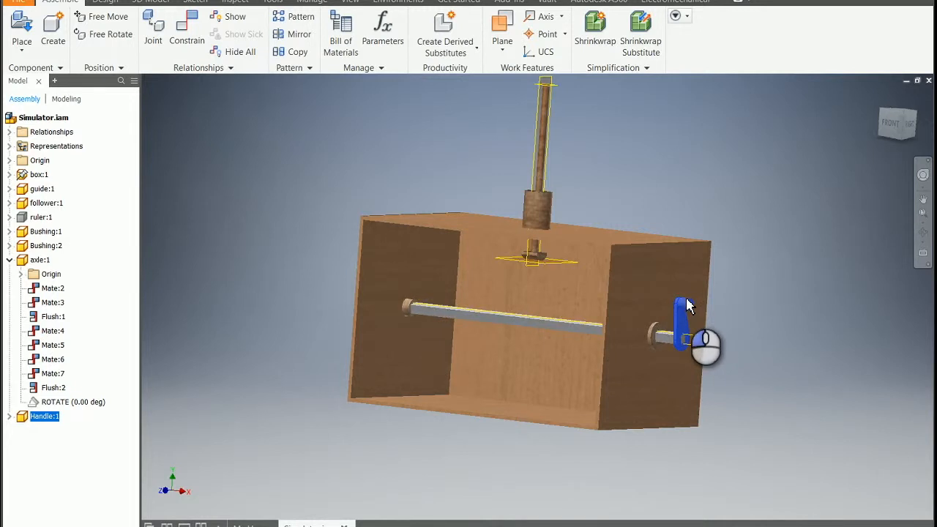
{"action": "left_click_drag", "start_coordinate": [689, 306], "coordinate": [692, 304]}
{"action": "left_click", "coordinate": [774, 276]}
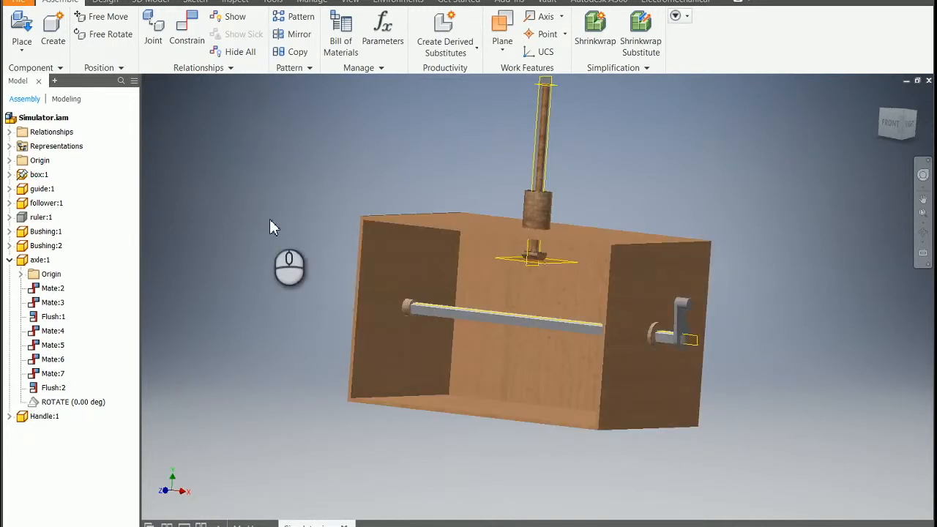
Place one instance of the pear component in empty space beside the box
{"action": "left_click", "coordinate": [22, 33]}
{"action": "scroll", "coordinate": [516, 247], "scroll_direction": "down", "scroll_amount": 2}
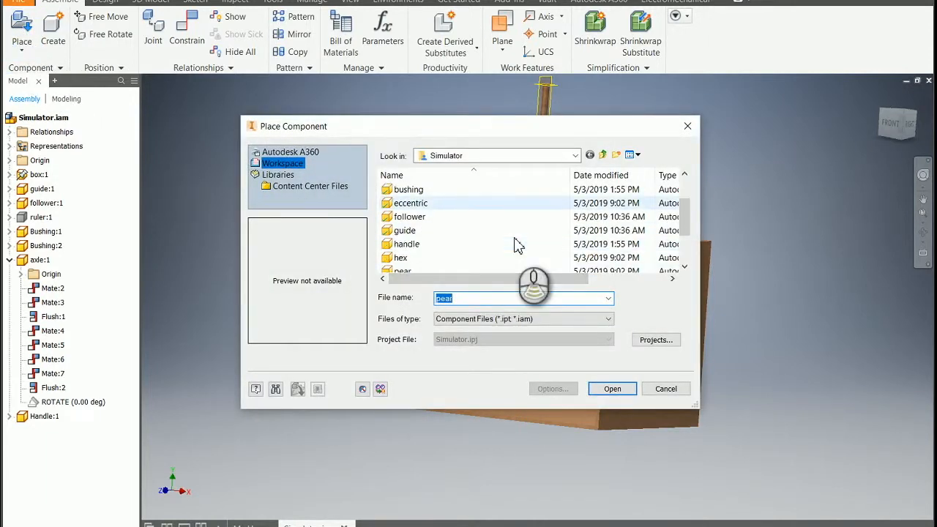
{"action": "left_click", "coordinate": [403, 230]}
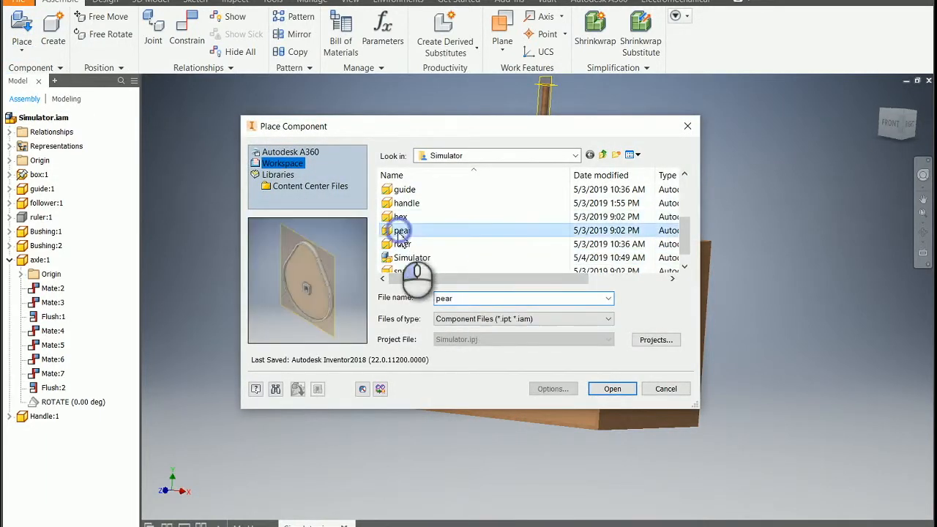
{"action": "left_click", "coordinate": [611, 387]}
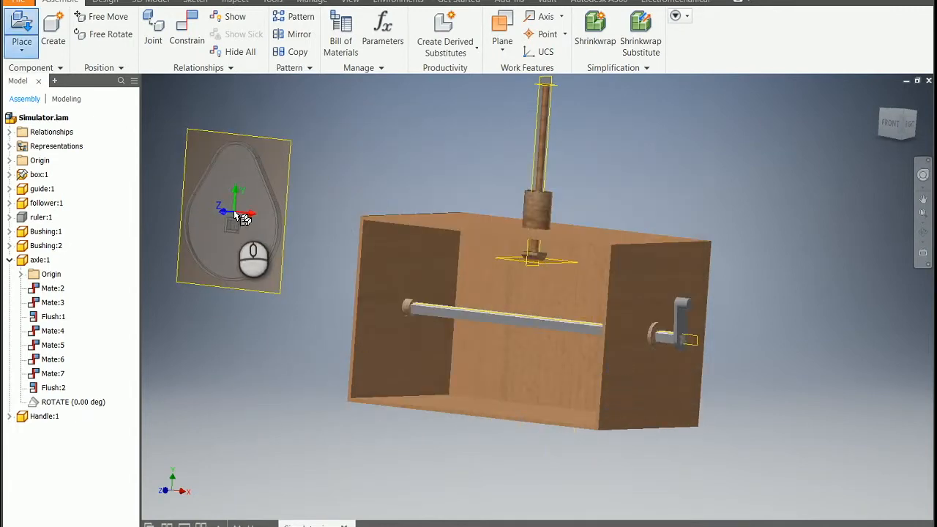
{"action": "left_click", "coordinate": [234, 216]}
{"action": "right_click", "coordinate": [235, 217]}
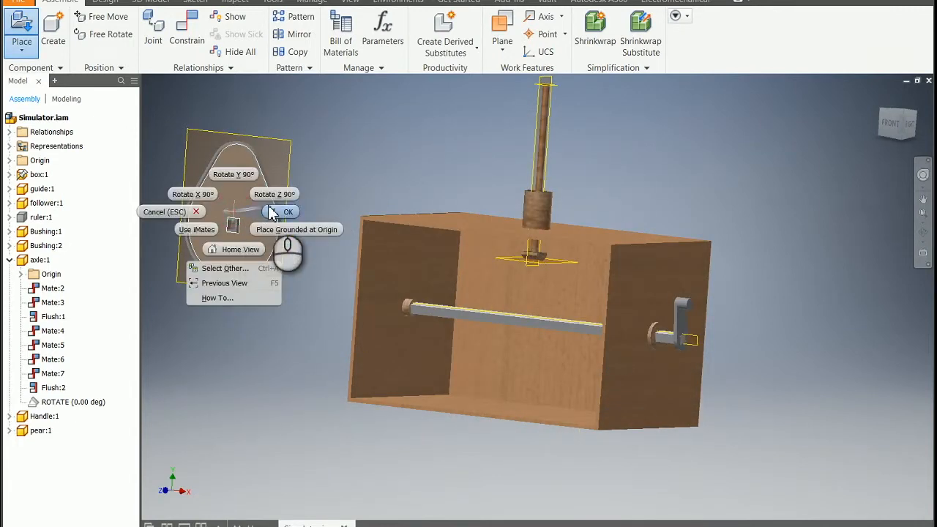
{"action": "left_click", "coordinate": [286, 210]}
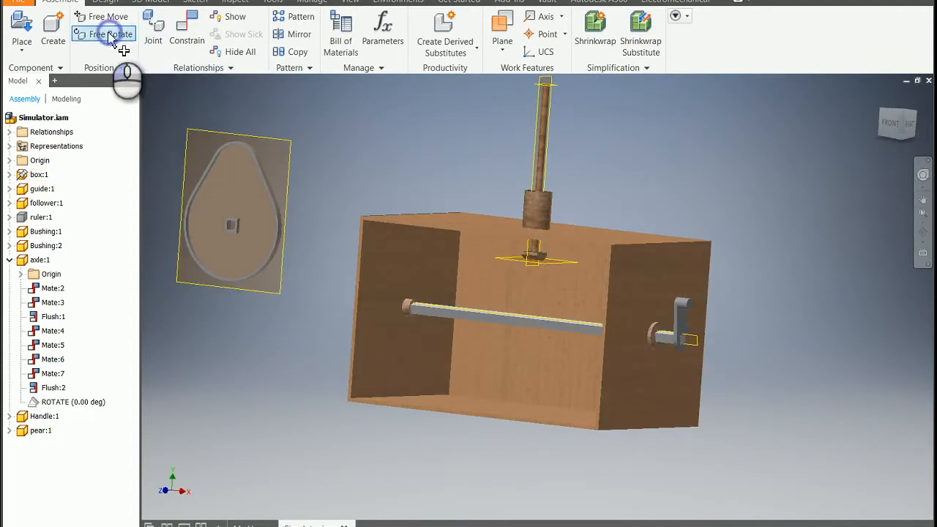
Free-rotate the pear cam so its narrow end points down and its square hub faces the viewer
{"action": "left_click", "coordinate": [110, 34]}
{"action": "left_click", "coordinate": [207, 182]}
{"action": "left_click_drag", "start_coordinate": [223, 186], "coordinate": [235, 265]}
{"action": "left_click_drag", "start_coordinate": [248, 308], "coordinate": [279, 291]}
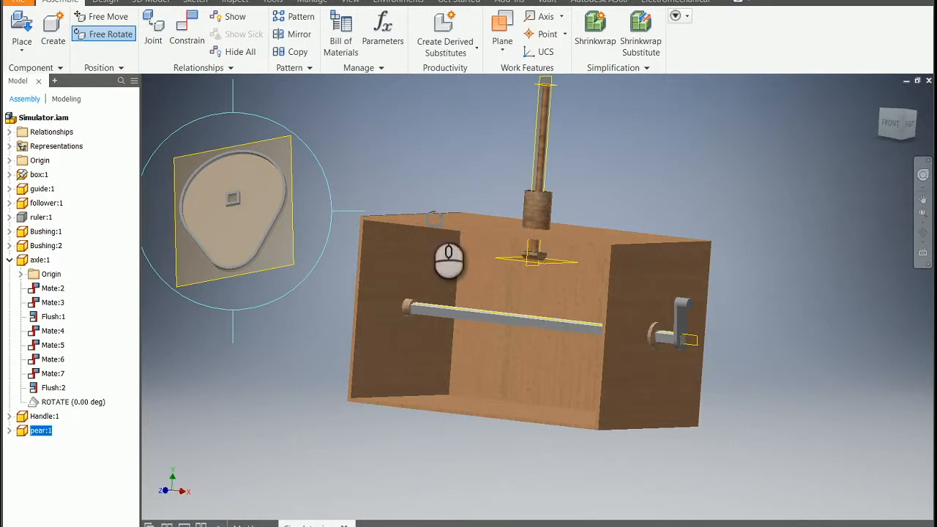
{"action": "key", "text": "Escape"}
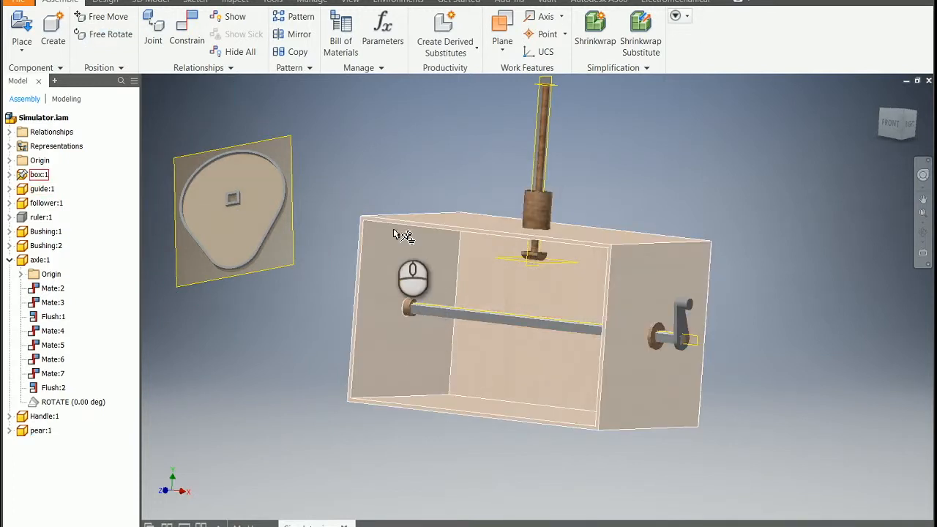
Hide the box component so the axle and bushings inside it are exposed
{"action": "left_click", "coordinate": [433, 227]}
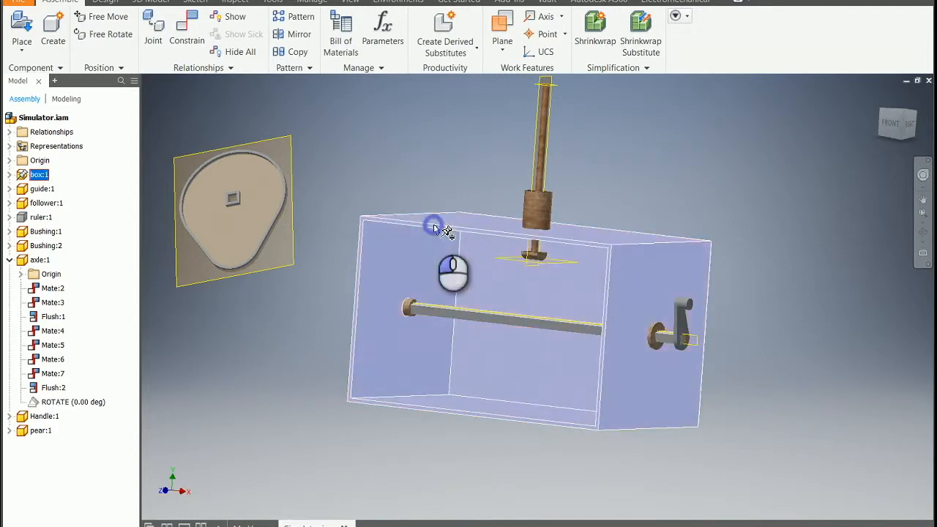
{"action": "right_click", "coordinate": [24, 178]}
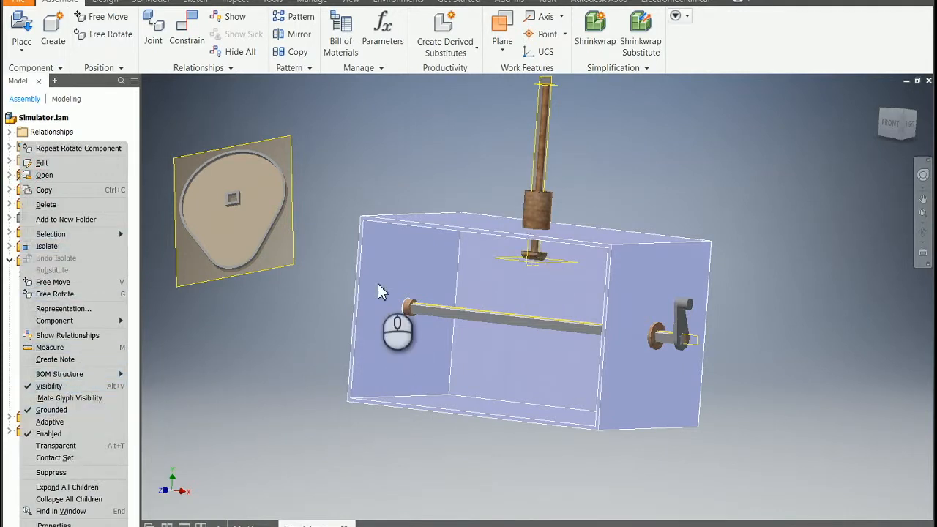
{"action": "left_click", "coordinate": [400, 266]}
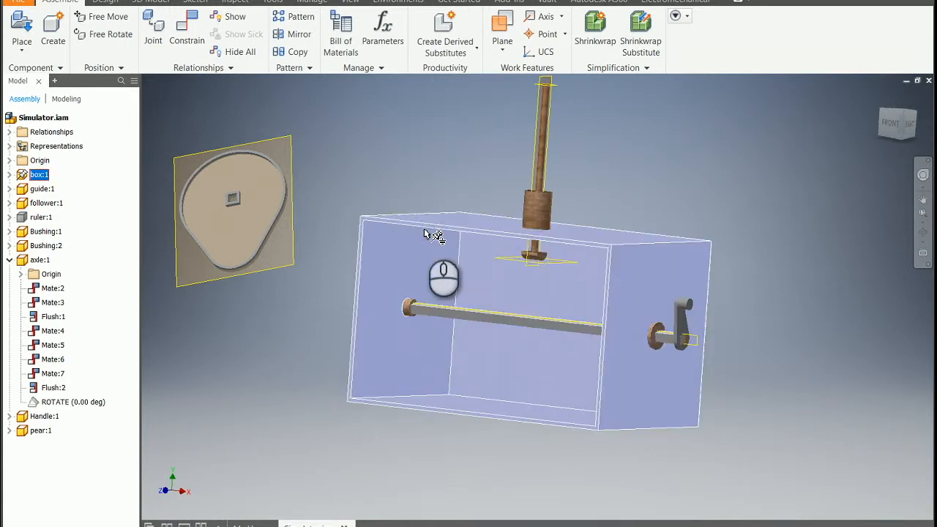
{"action": "left_click", "coordinate": [428, 238]}
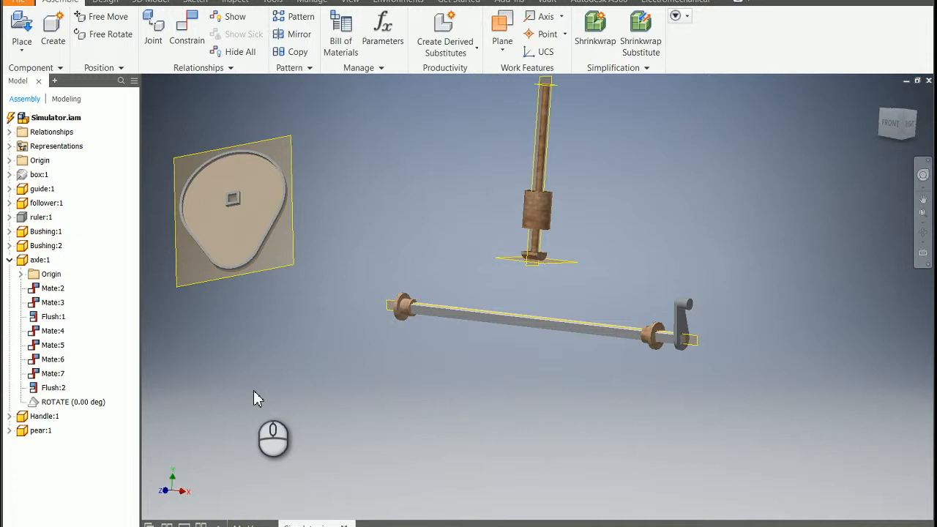
Mate an inner face of the pear cam's square hole to the axle's top face with a 0 in offset
{"action": "left_click", "coordinate": [230, 204]}
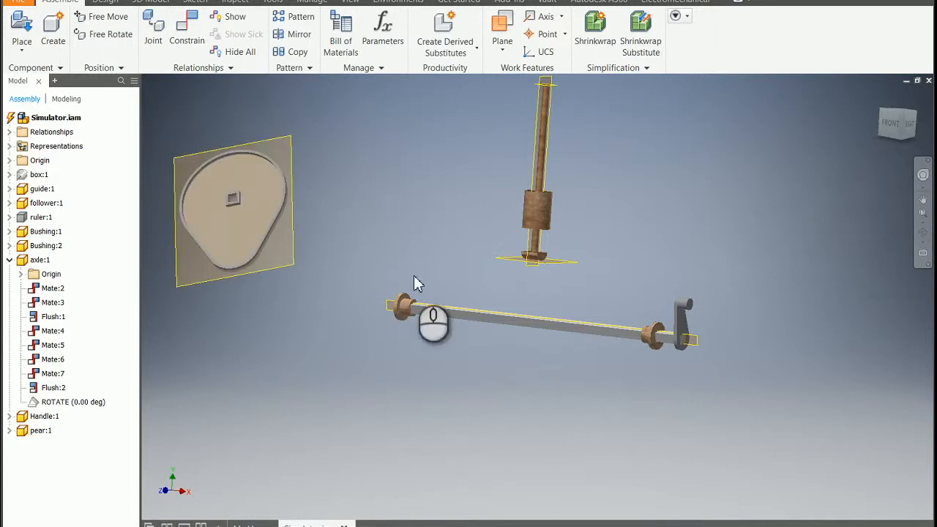
{"action": "left_click", "coordinate": [473, 324], "text": "ctrl"}
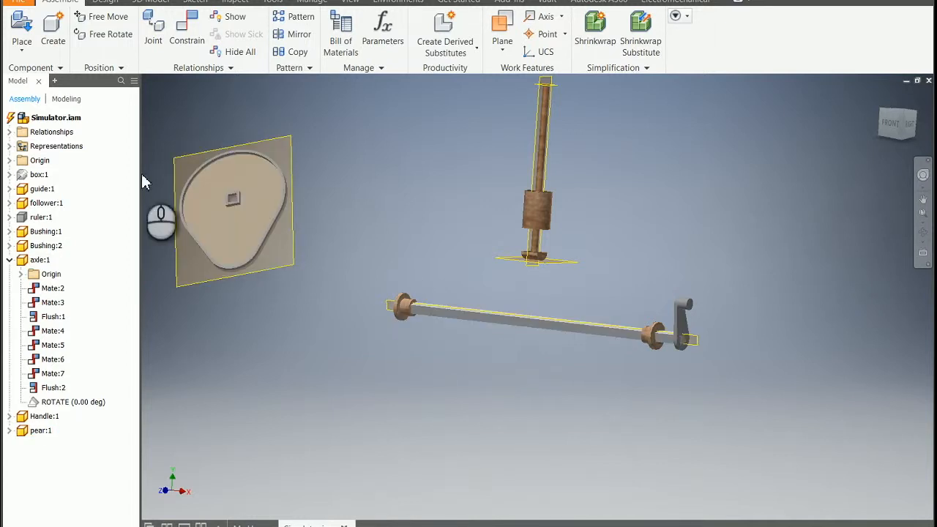
{"action": "left_click", "coordinate": [196, 33]}
{"action": "left_click_drag", "start_coordinate": [223, 161], "coordinate": [794, 99]}
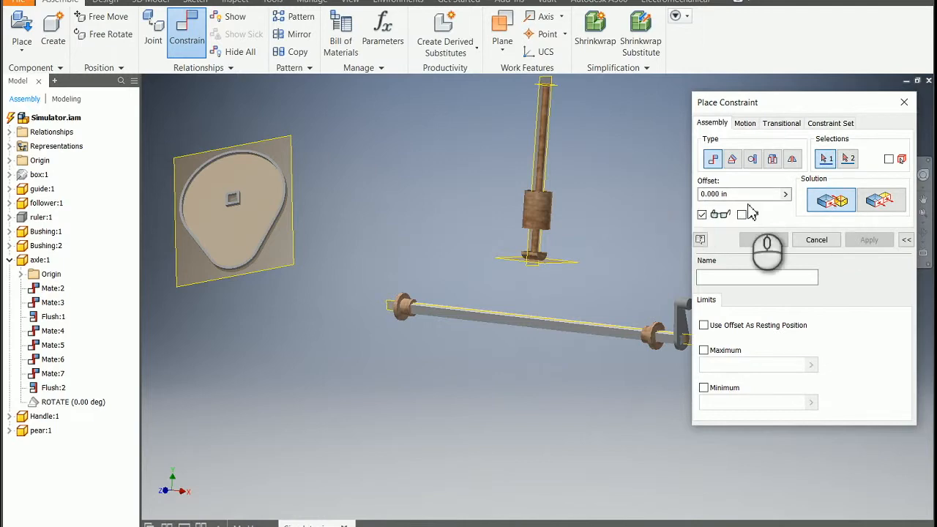
{"action": "scroll", "coordinate": [234, 213], "scroll_direction": "down", "scroll_amount": 8}
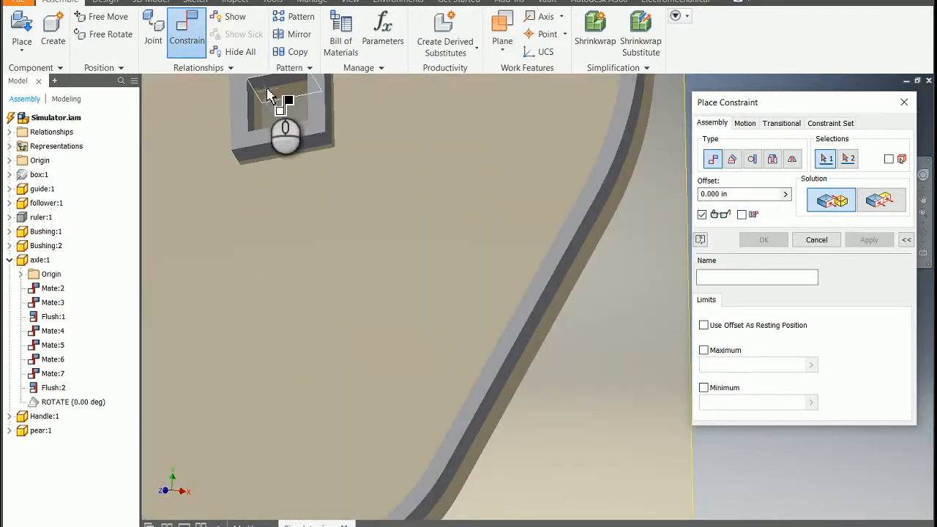
{"action": "scroll", "coordinate": [413, 256], "scroll_direction": "up", "scroll_amount": 6}
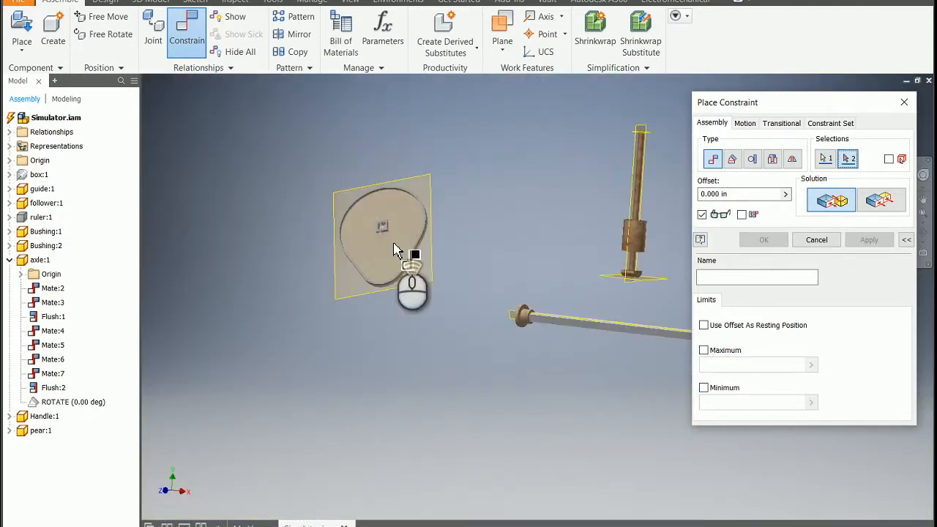
{"action": "scroll", "coordinate": [630, 375], "scroll_direction": "down", "scroll_amount": 5}
{"action": "scroll", "coordinate": [548, 224], "scroll_direction": "down", "scroll_amount": 6}
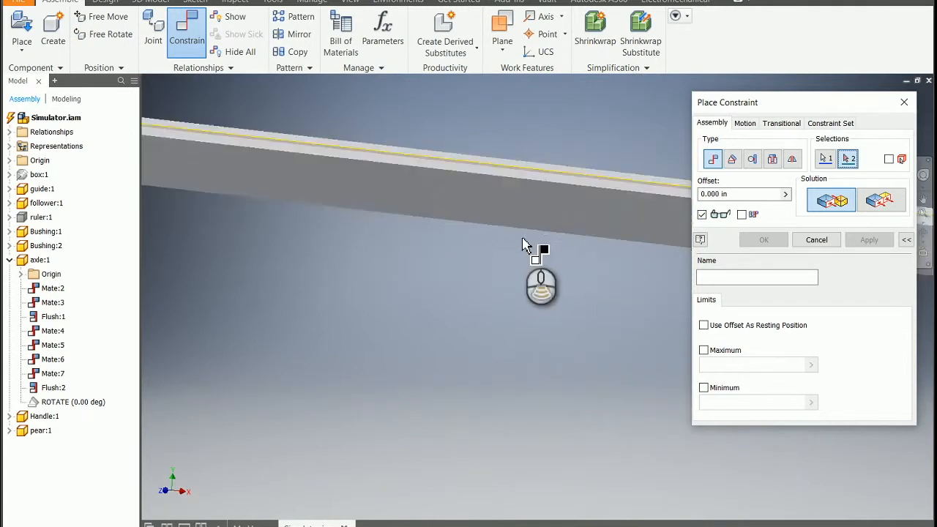
{"action": "left_click", "coordinate": [510, 121]}
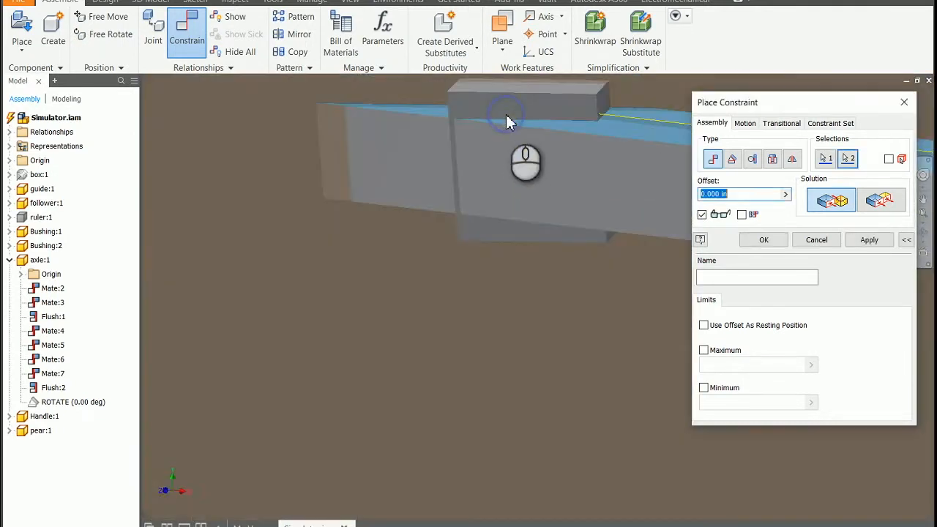
{"action": "left_click", "coordinate": [868, 240]}
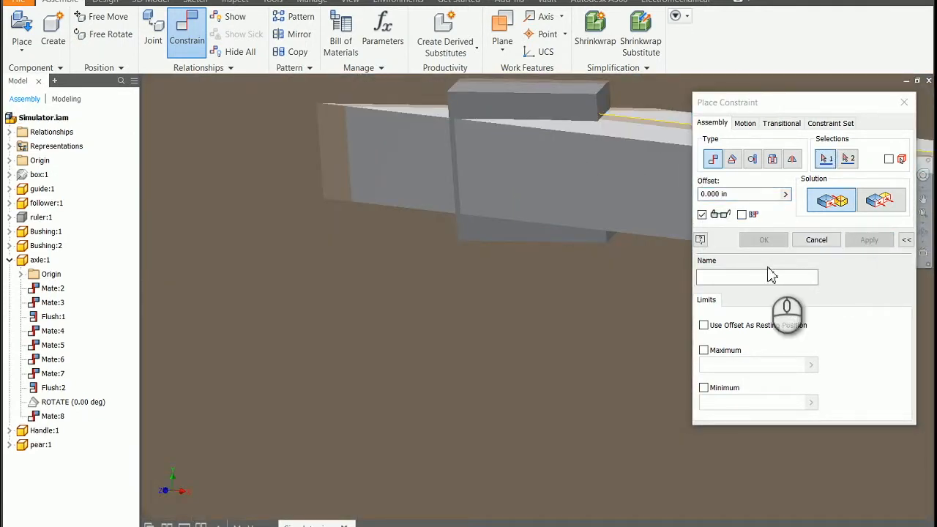
Free-rotate the pear cam to tilt it on the axle and expose the inner side faces of its square hole
{"action": "scroll", "coordinate": [536, 294], "scroll_direction": "up", "scroll_amount": 5}
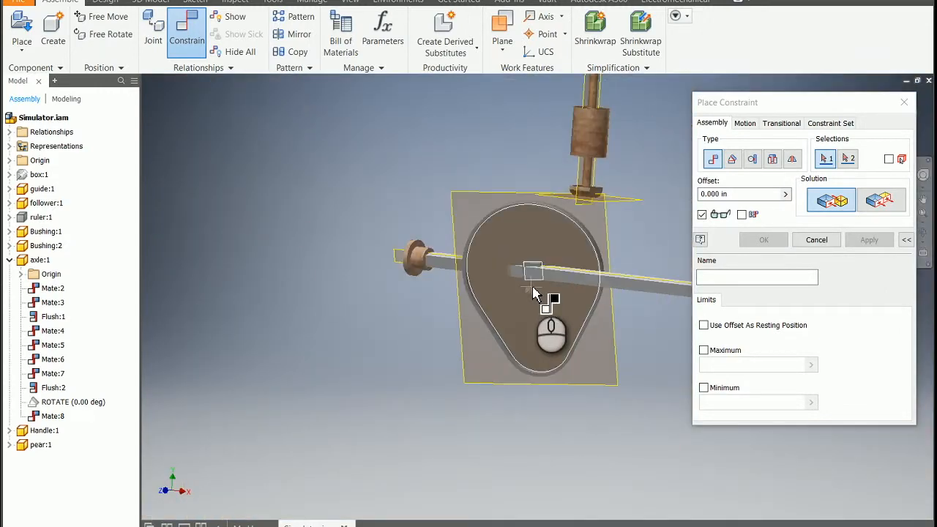
{"action": "left_click_drag", "start_coordinate": [790, 101], "coordinate": [207, 128]}
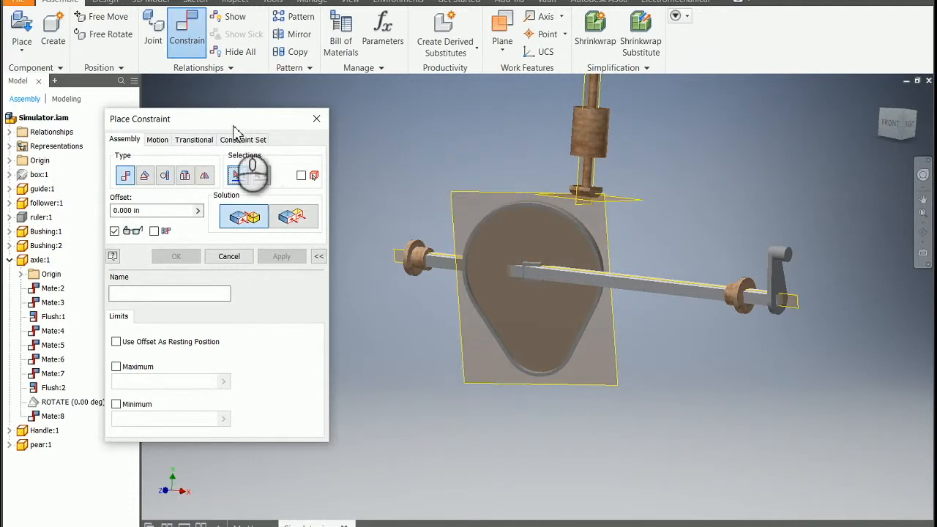
{"action": "left_click", "coordinate": [106, 34]}
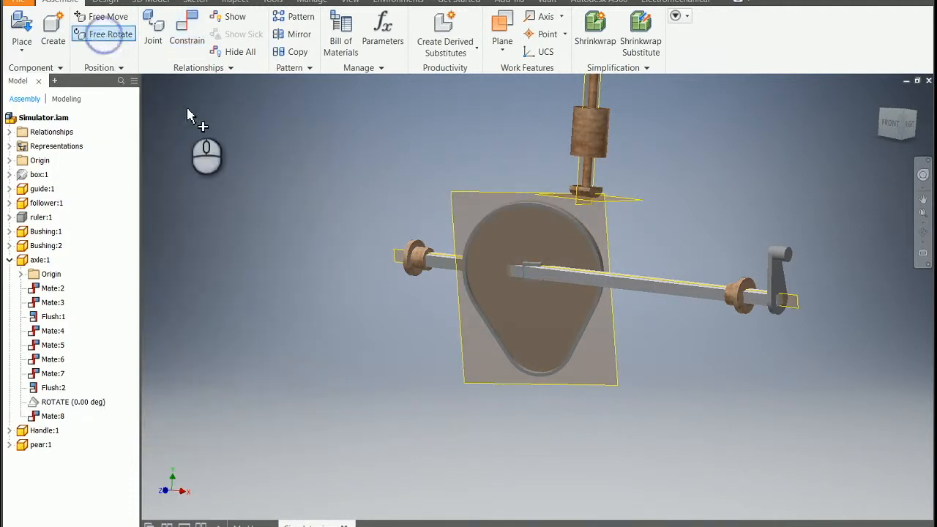
{"action": "left_click", "coordinate": [548, 333]}
{"action": "mouse_move", "coordinate": [550, 329]}
{"action": "left_mouse_down"}
{"action": "mouse_move", "coordinate": [538, 329]}
{"action": "mouse_move", "coordinate": [550, 326]}
{"action": "mouse_move", "coordinate": [551, 306]}
{"action": "mouse_move", "coordinate": [564, 348]}
{"action": "mouse_move", "coordinate": [521, 365]}
{"action": "mouse_move", "coordinate": [544, 345]}
{"action": "left_mouse_up"}
{"action": "scroll", "coordinate": [574, 316], "scroll_direction": "up", "scroll_amount": 5}
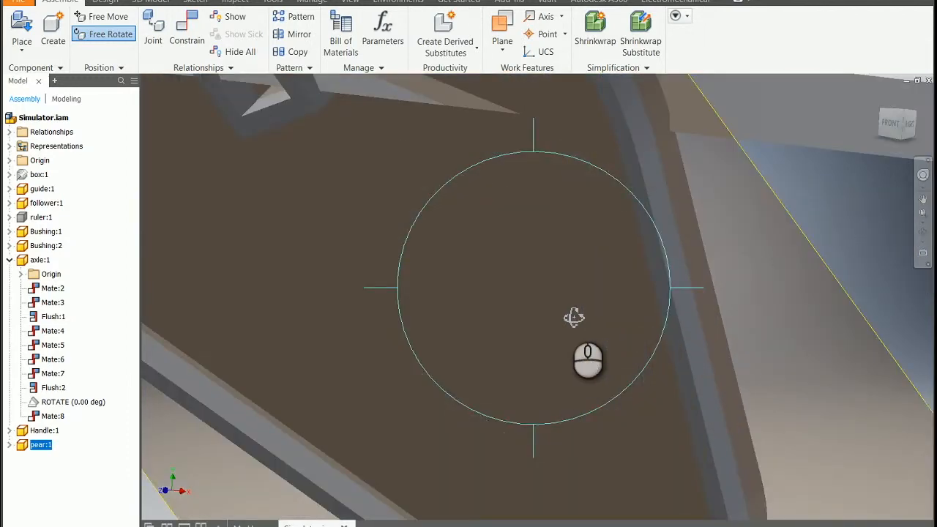
{"action": "scroll", "coordinate": [392, 252], "scroll_direction": "down", "scroll_amount": 5}
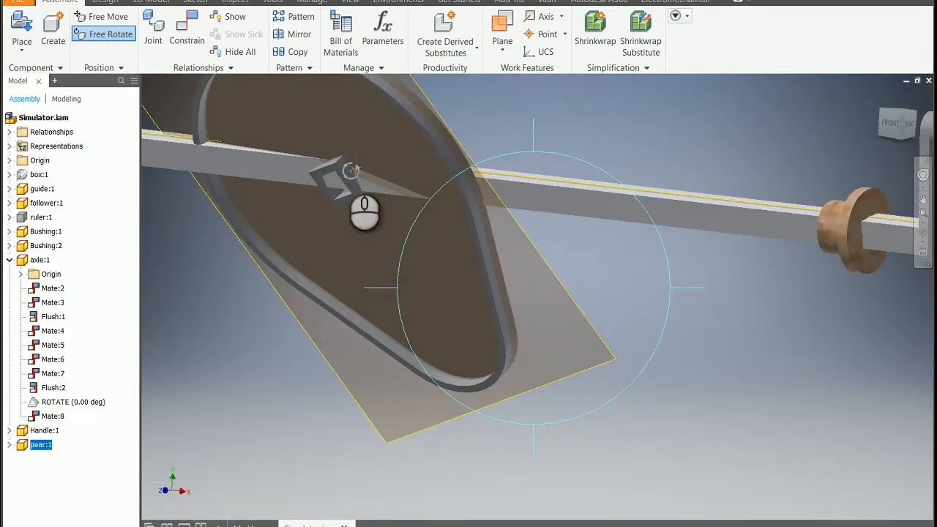
Mate an inner side face of the pear cam's square hole to the axle's front side face with a 0 in offset
{"action": "left_click", "coordinate": [192, 34]}
{"action": "left_click_drag", "start_coordinate": [223, 118], "coordinate": [798, 328]}
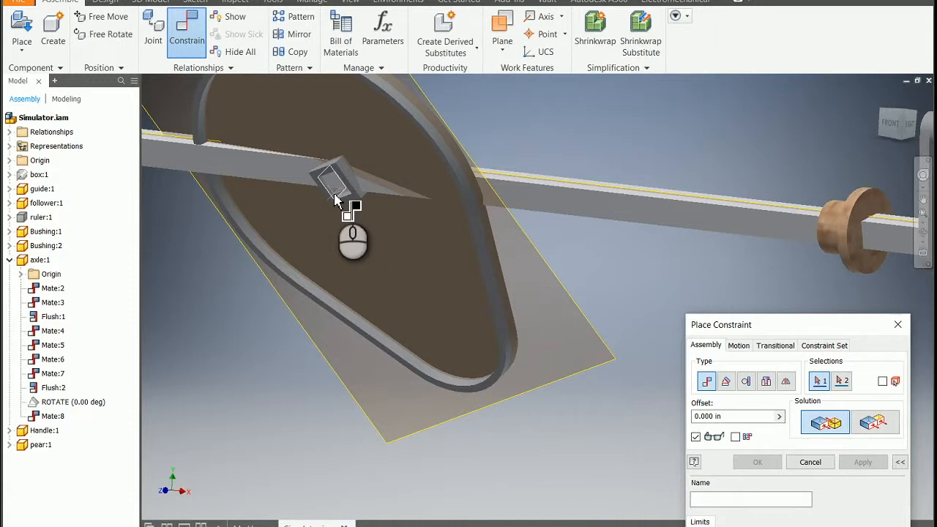
{"action": "left_click", "coordinate": [624, 212]}
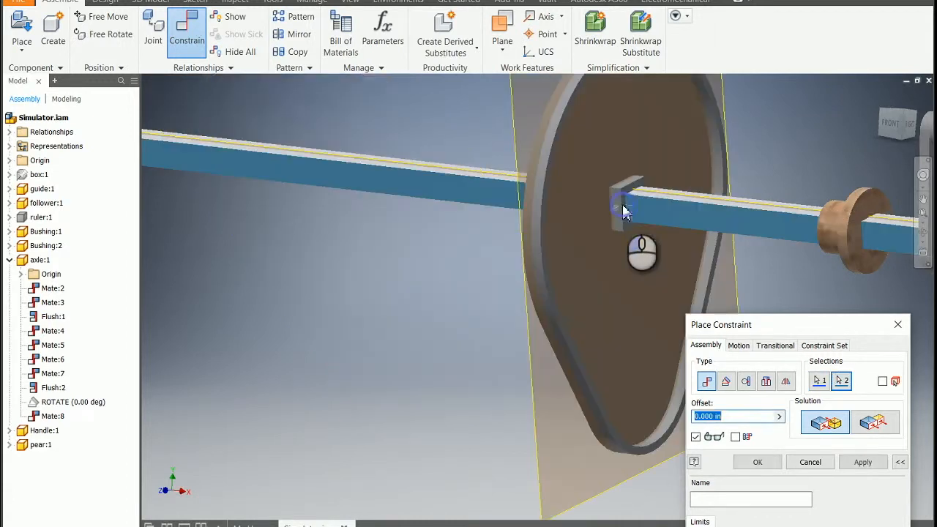
{"action": "left_click", "coordinate": [860, 464]}
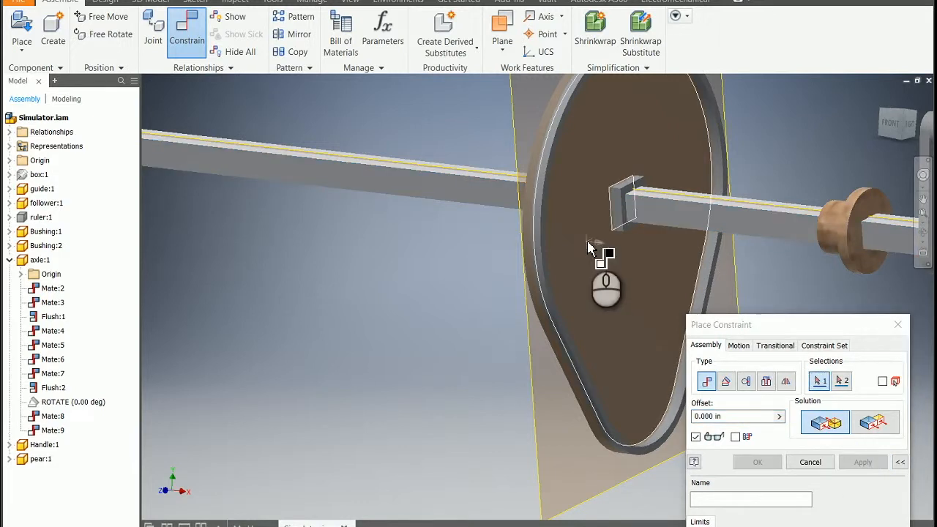
Slide the pear cam along the axle until it sits roughly beneath the follower
{"action": "scroll", "coordinate": [603, 251], "scroll_direction": "down", "scroll_amount": 5}
{"action": "left_click", "coordinate": [898, 324]}
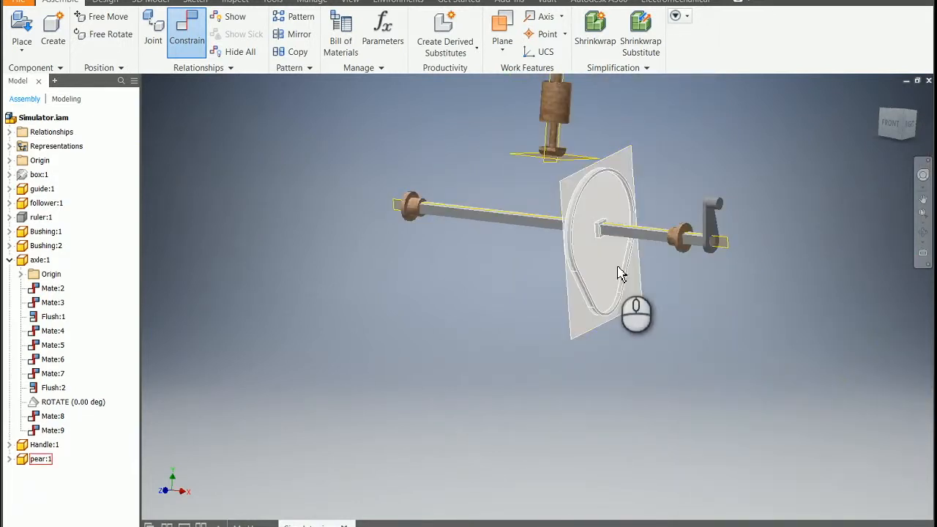
{"action": "left_click", "coordinate": [612, 262]}
{"action": "left_click_drag", "start_coordinate": [612, 262], "coordinate": [567, 358]}
{"action": "left_click", "coordinate": [694, 324]}
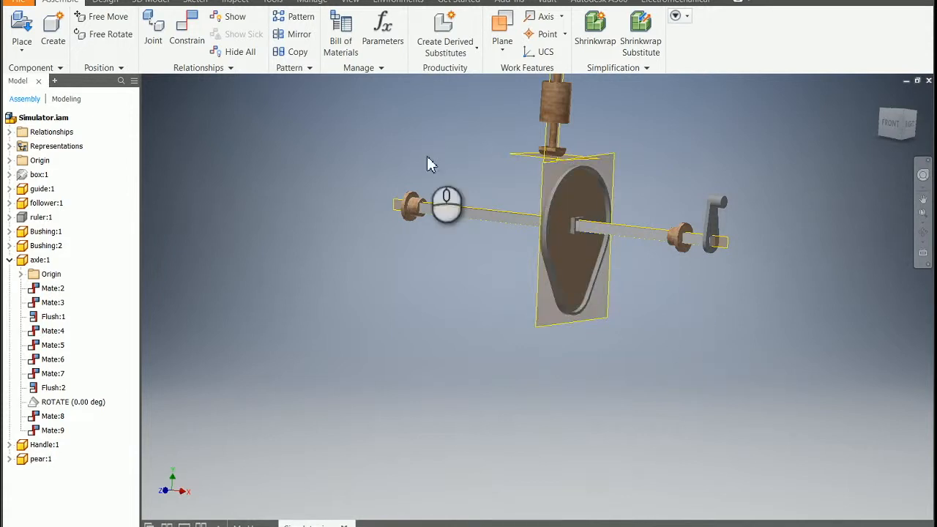
Constrain the pear cam's XY plane flush with the vertical work plane through the follower, using a 0 in offset
{"action": "left_click", "coordinate": [189, 30]}
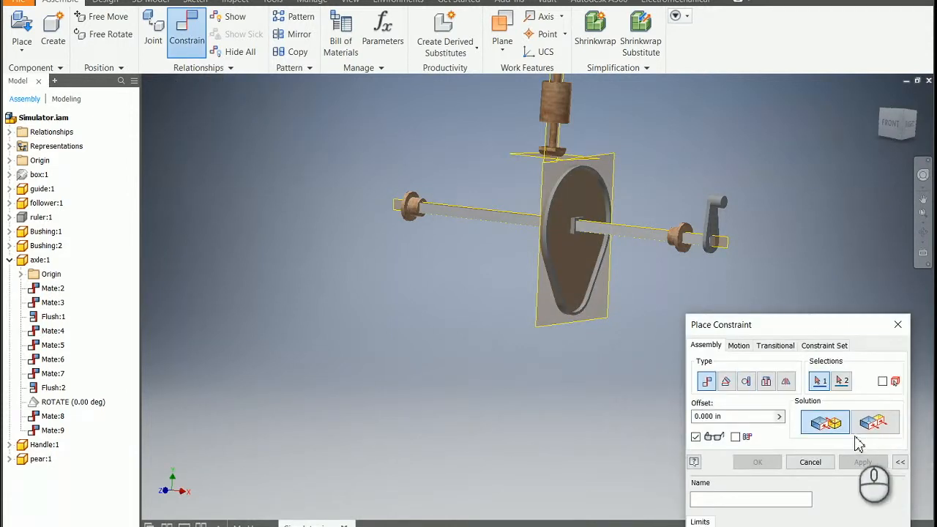
{"action": "left_click", "coordinate": [873, 424]}
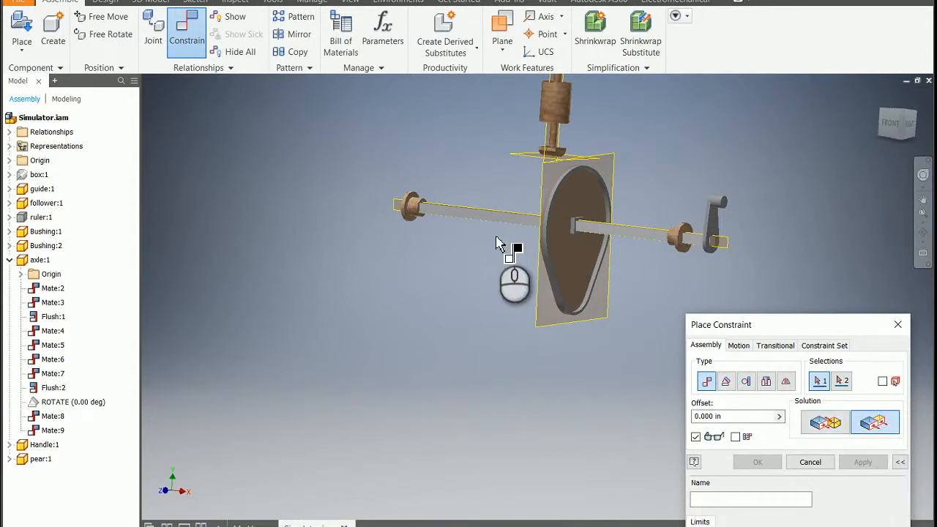
{"action": "scroll", "coordinate": [506, 247], "scroll_direction": "up", "scroll_amount": 3}
{"action": "scroll", "coordinate": [539, 272], "scroll_direction": "down", "scroll_amount": 2}
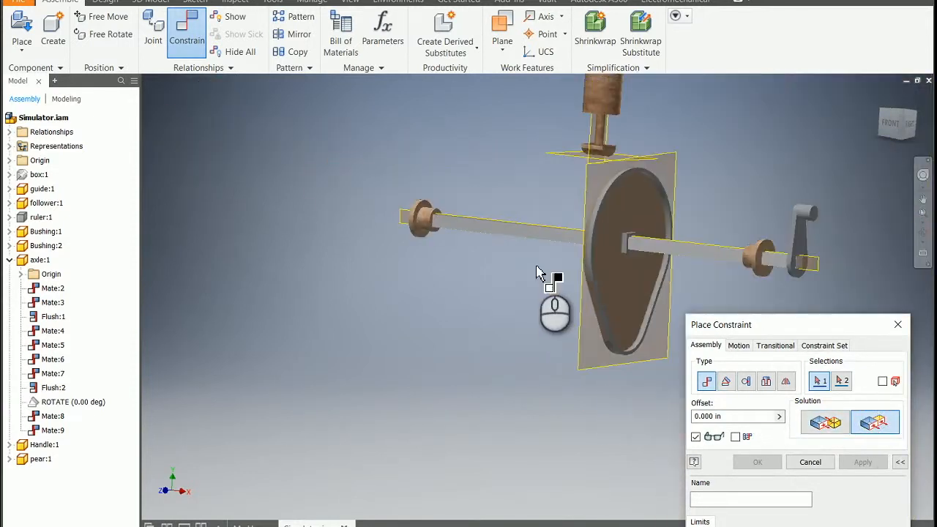
{"action": "left_click", "coordinate": [586, 360]}
{"action": "scroll", "coordinate": [507, 254], "scroll_direction": "down", "scroll_amount": 4}
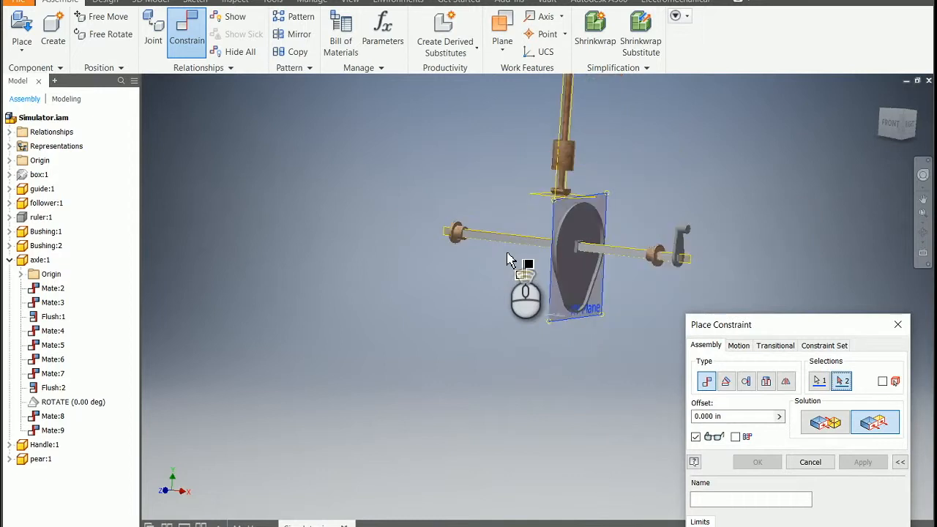
{"action": "scroll", "coordinate": [533, 174], "scroll_direction": "up", "scroll_amount": 7}
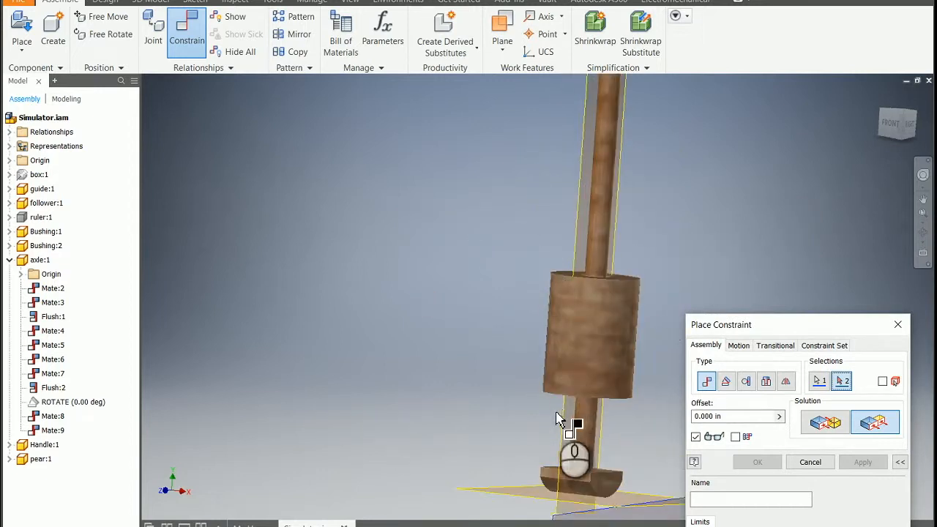
{"action": "left_click", "coordinate": [562, 418]}
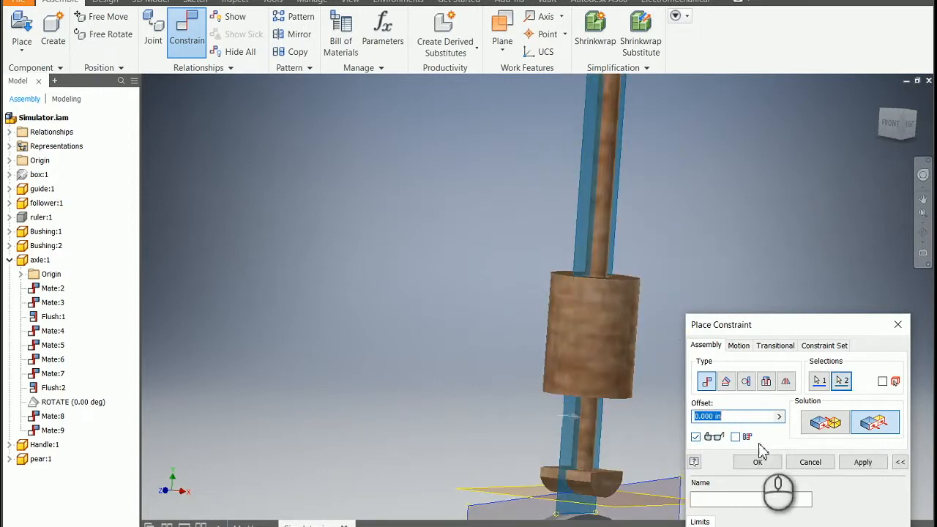
{"action": "left_click", "coordinate": [863, 462]}
Add a transitional constraint between the follower's curved contact face and the pear cam's outer edge face
{"action": "scroll", "coordinate": [491, 345], "scroll_direction": "down", "scroll_amount": 5}
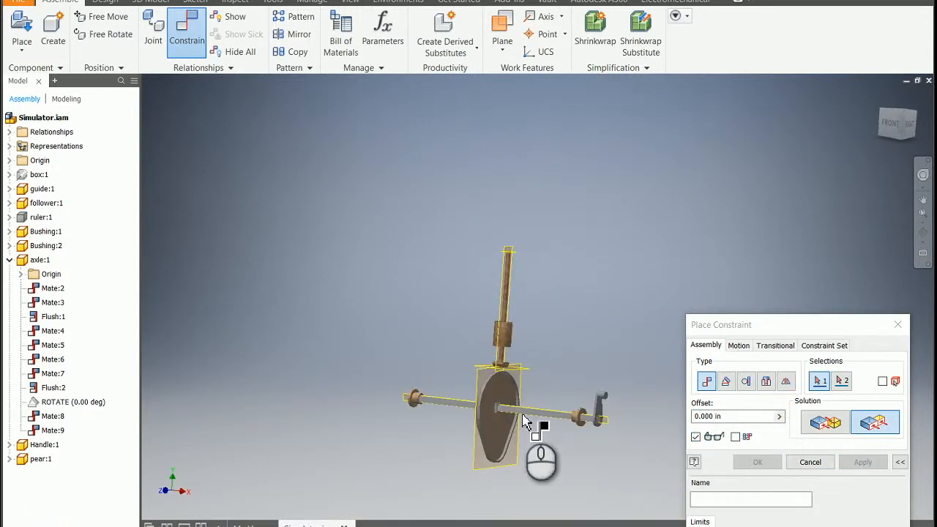
{"action": "left_click", "coordinate": [925, 238]}
{"action": "left_click_drag", "start_coordinate": [617, 336], "coordinate": [529, 383]}
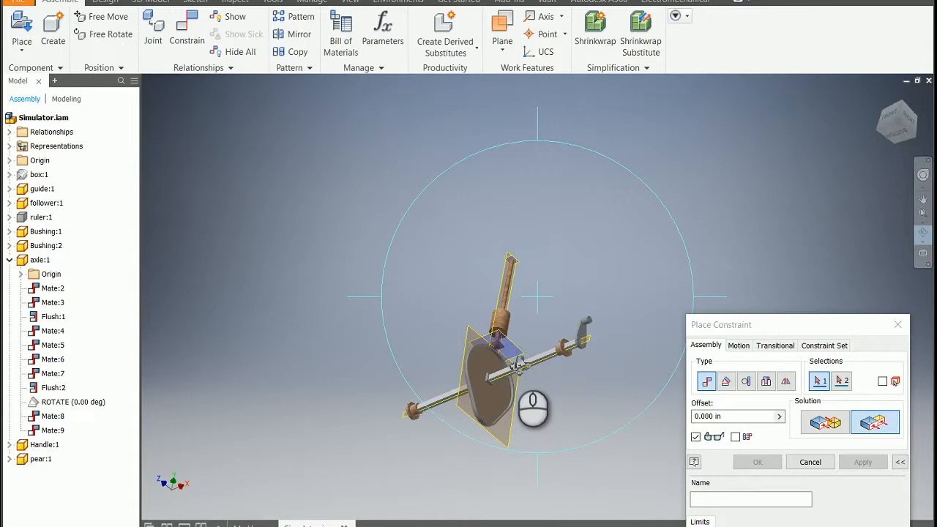
{"action": "key", "text": "Escape"}
{"action": "scroll", "coordinate": [555, 356], "scroll_direction": "down", "scroll_amount": 8}
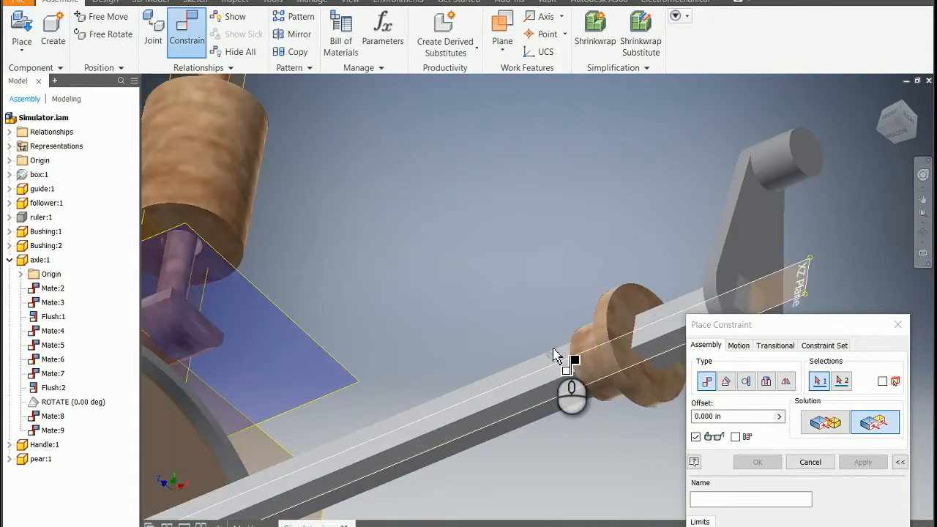
{"action": "scroll", "coordinate": [554, 356], "scroll_direction": "up", "scroll_amount": 4}
{"action": "left_click", "coordinate": [776, 346]}
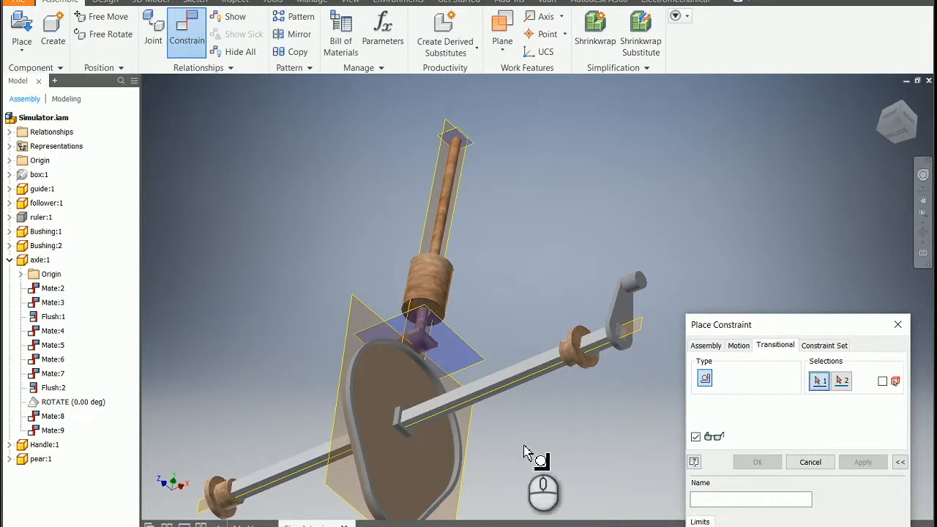
{"action": "left_click", "coordinate": [353, 362]}
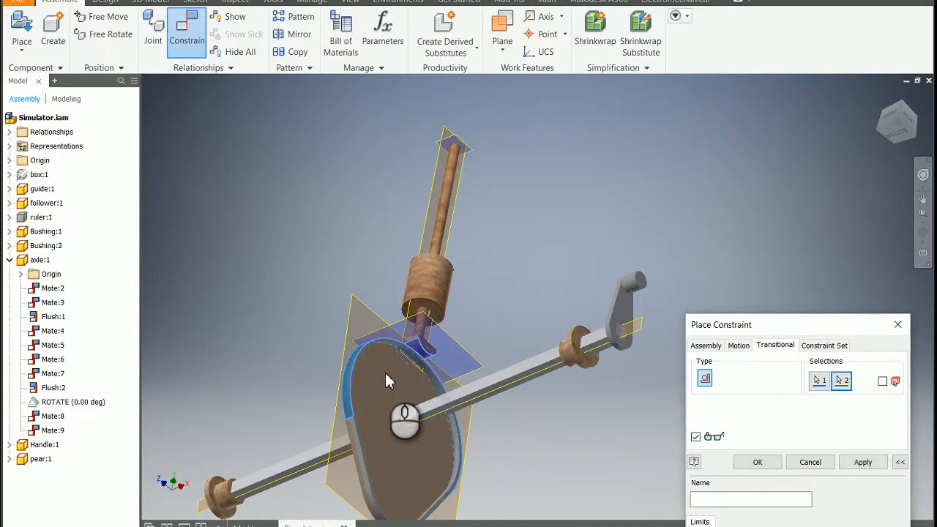
{"action": "left_click", "coordinate": [867, 463]}
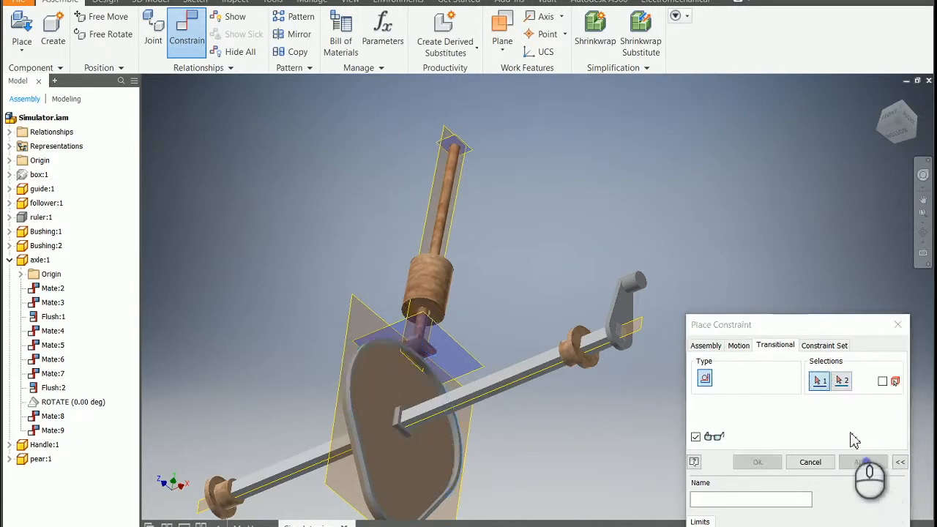
{"action": "left_click", "coordinate": [900, 327]}
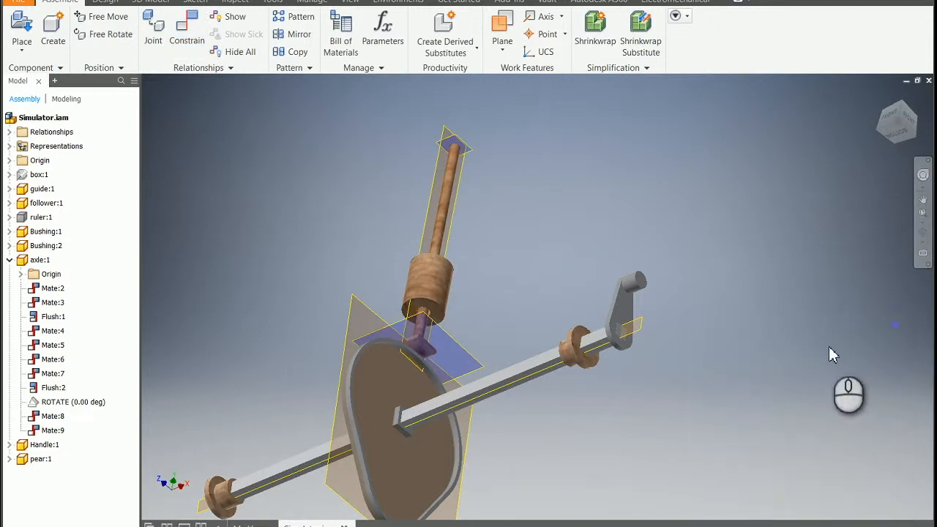
Turn the handle to test how the cam rotates with the axle, and bring the handle back upright
{"action": "left_click", "coordinate": [881, 101]}
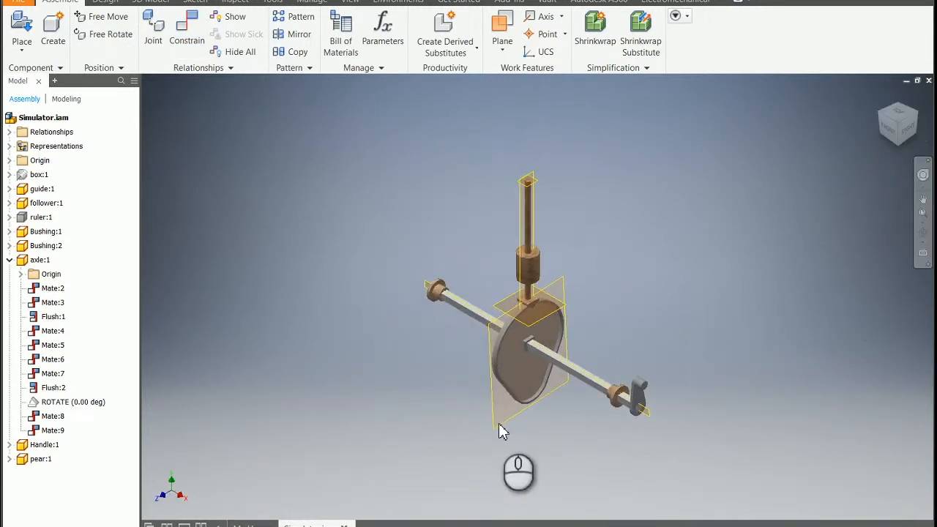
{"action": "left_click_drag", "start_coordinate": [648, 389], "coordinate": [622, 407]}
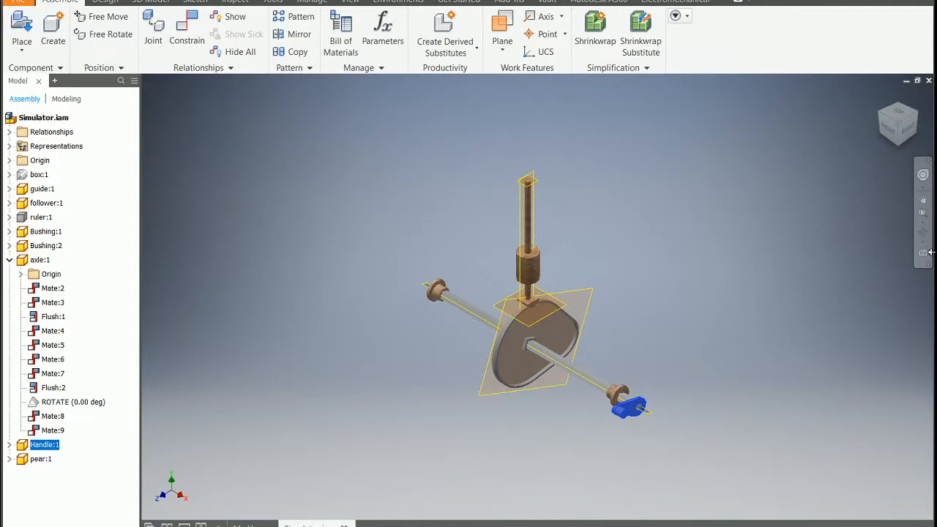
{"action": "left_click", "coordinate": [774, 303]}
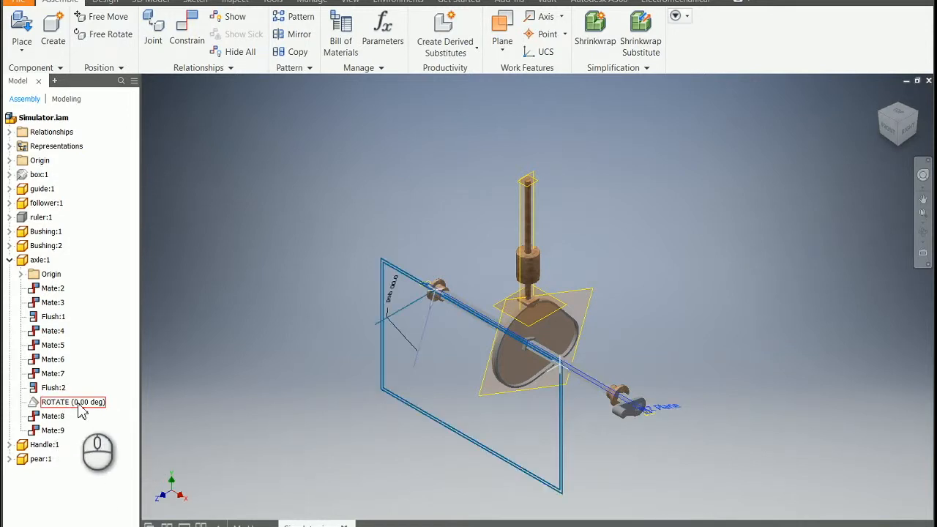
{"action": "right_click", "coordinate": [32, 405]}
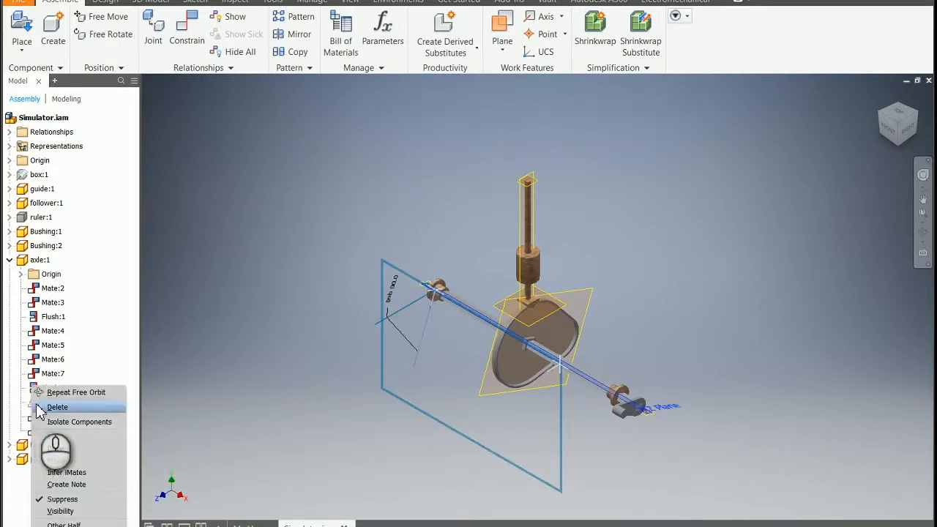
{"action": "left_click", "coordinate": [199, 369]}
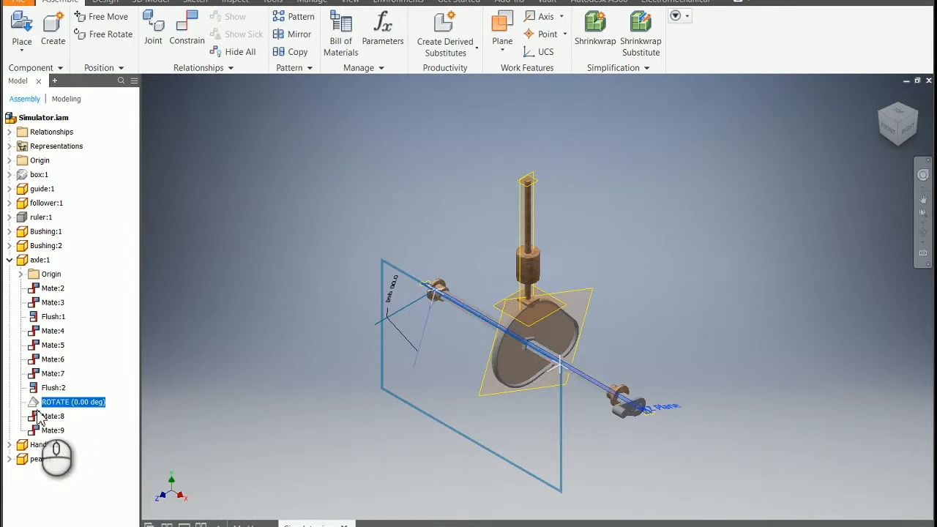
{"action": "left_click_drag", "start_coordinate": [626, 419], "coordinate": [641, 400]}
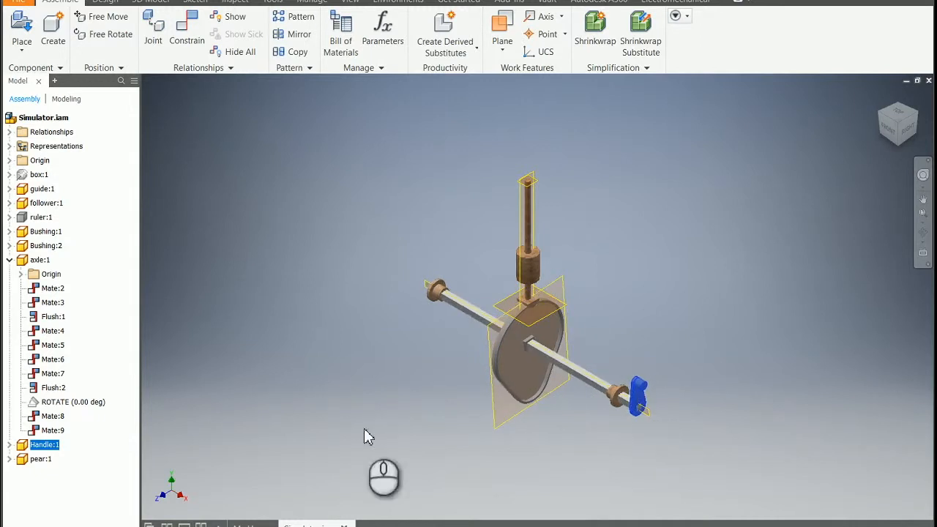
Unsuppress the axle's ROTATE angle constraint and test whether the handle can still be turned
{"action": "right_click", "coordinate": [37, 403]}
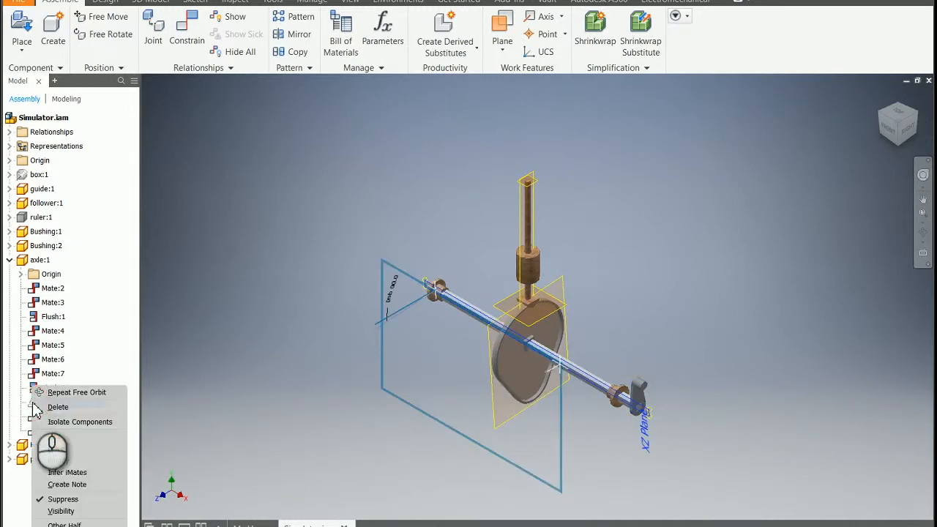
{"action": "left_click", "coordinate": [55, 500]}
{"action": "mouse_move", "coordinate": [647, 383]}
{"action": "left_mouse_down"}
{"action": "mouse_move", "coordinate": [665, 378]}
{"action": "mouse_move", "coordinate": [628, 383]}
{"action": "mouse_move", "coordinate": [653, 372]}
{"action": "left_mouse_up"}
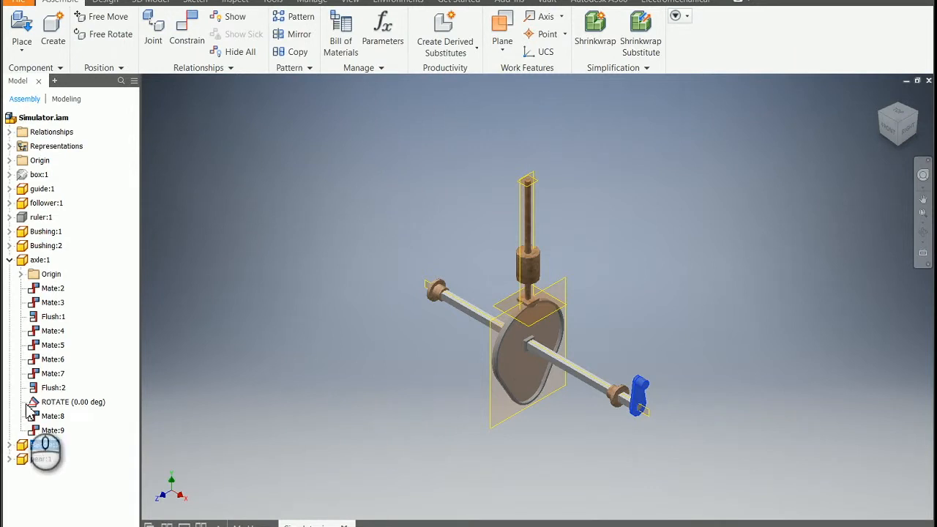
Review the ROTATE constraint's settings and accept them with the angle at 0.00 deg
{"action": "mouse_move", "coordinate": [33, 410]}
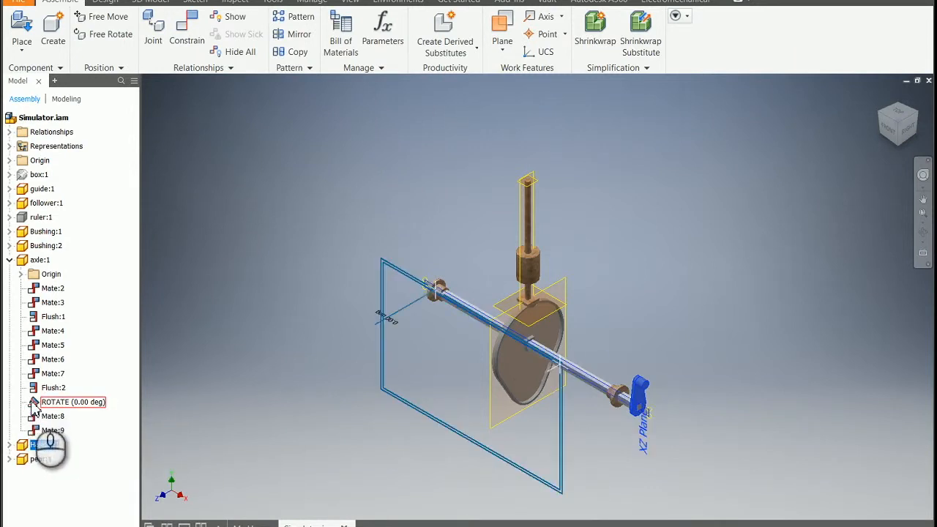
{"action": "right_click", "coordinate": [33, 405]}
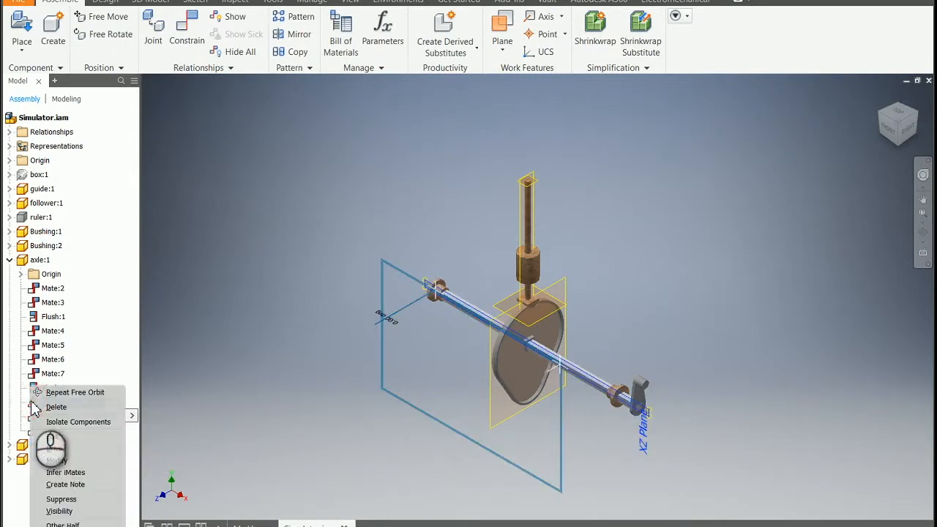
{"action": "left_click", "coordinate": [57, 433]}
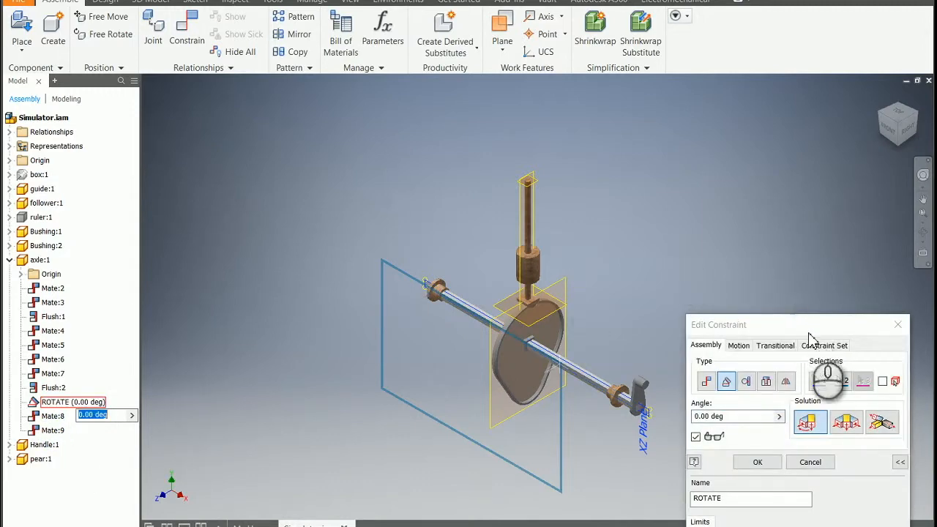
{"action": "left_click_drag", "start_coordinate": [812, 327], "coordinate": [802, 119]}
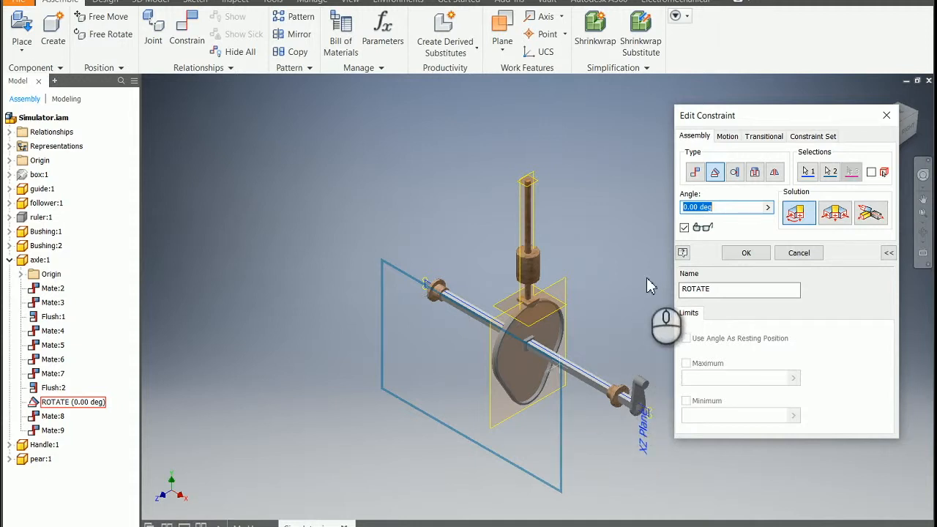
{"action": "left_click", "coordinate": [744, 253]}
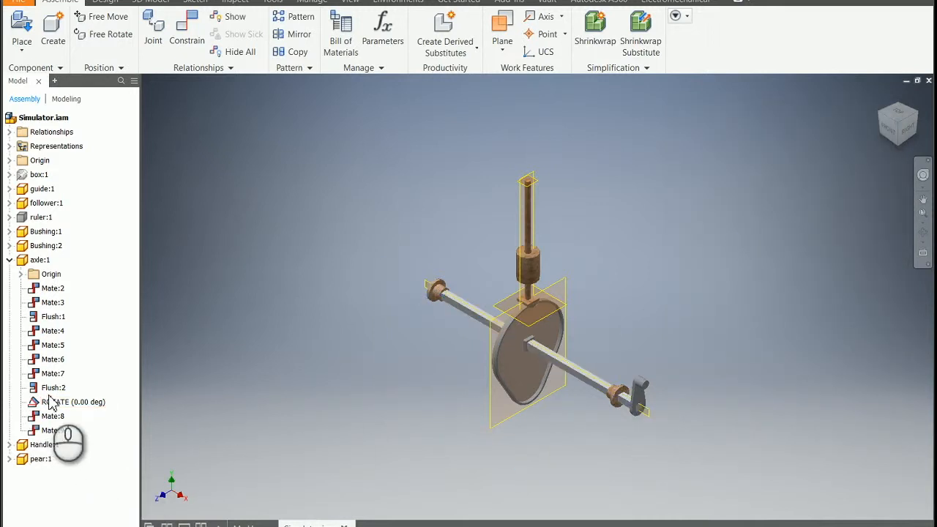
Drive the ROTATE constraint forward from 0 to 360 deg in 30 deg increments, with the extended drive options shown
{"action": "left_click", "coordinate": [52, 402]}
{"action": "right_click", "coordinate": [52, 402]}
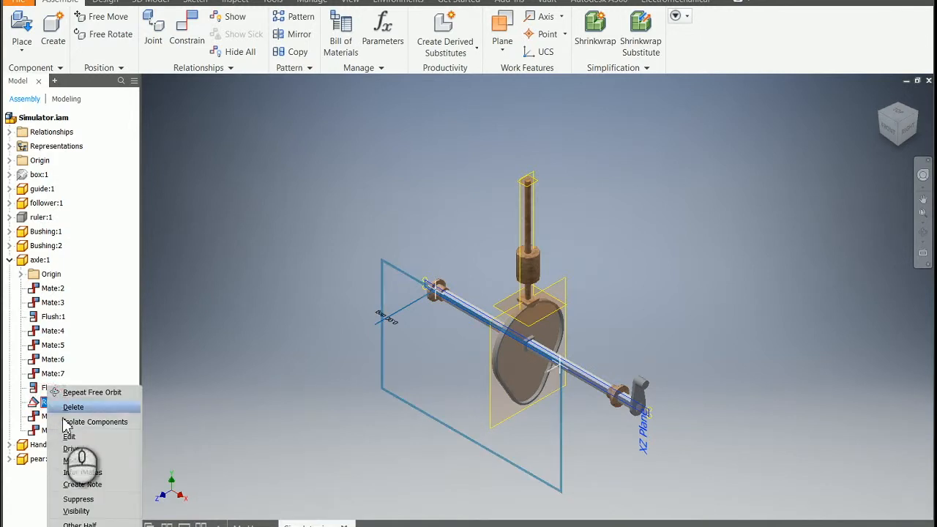
{"action": "left_click", "coordinate": [73, 449]}
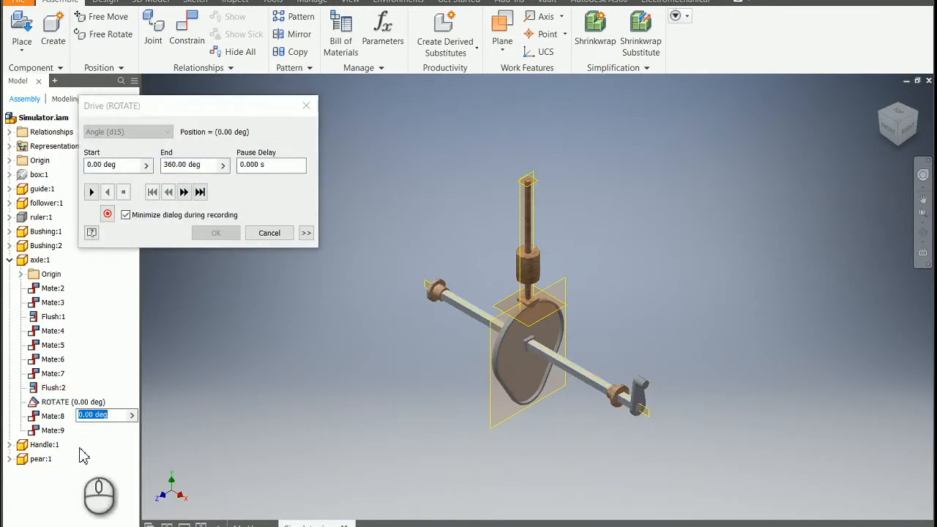
{"action": "left_click", "coordinate": [307, 233]}
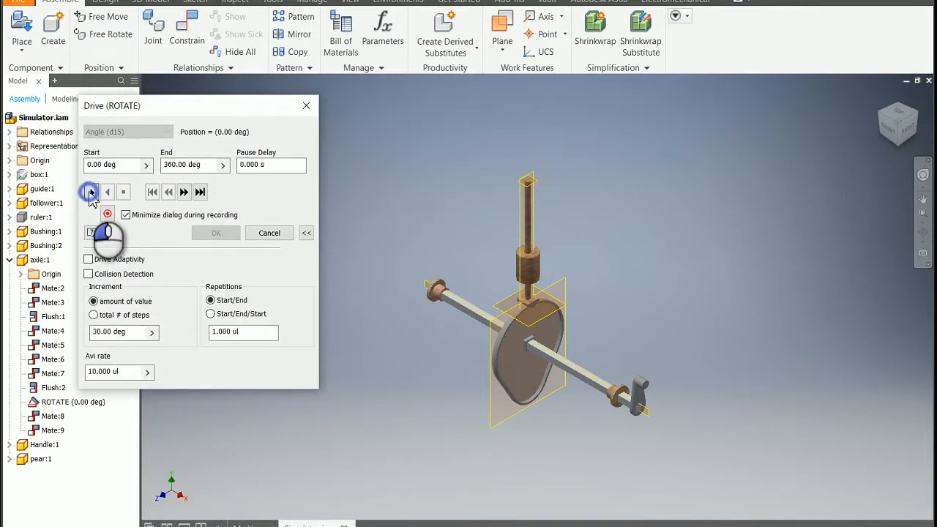
{"action": "left_click", "coordinate": [90, 192]}
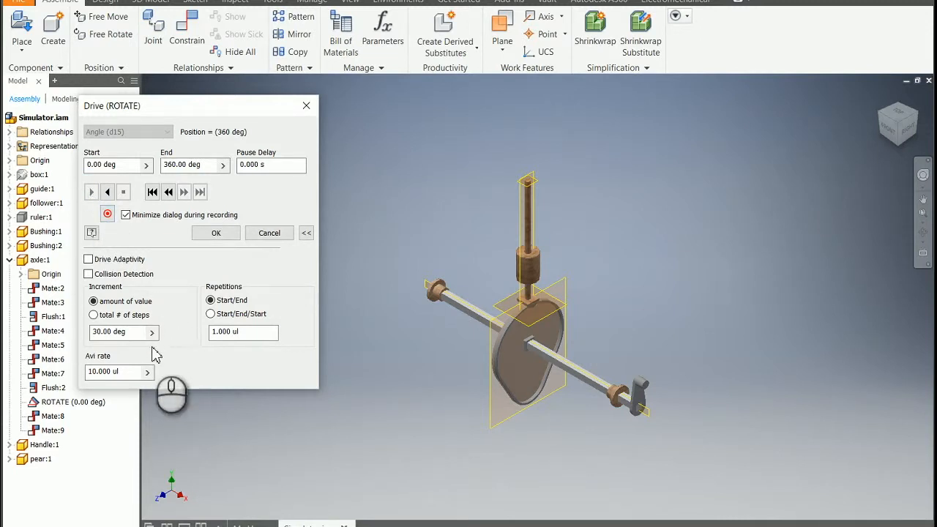
Set the drive increment to 2, reset the motion to its start and play it forward
{"action": "left_click_drag", "start_coordinate": [140, 332], "coordinate": [87, 334]}
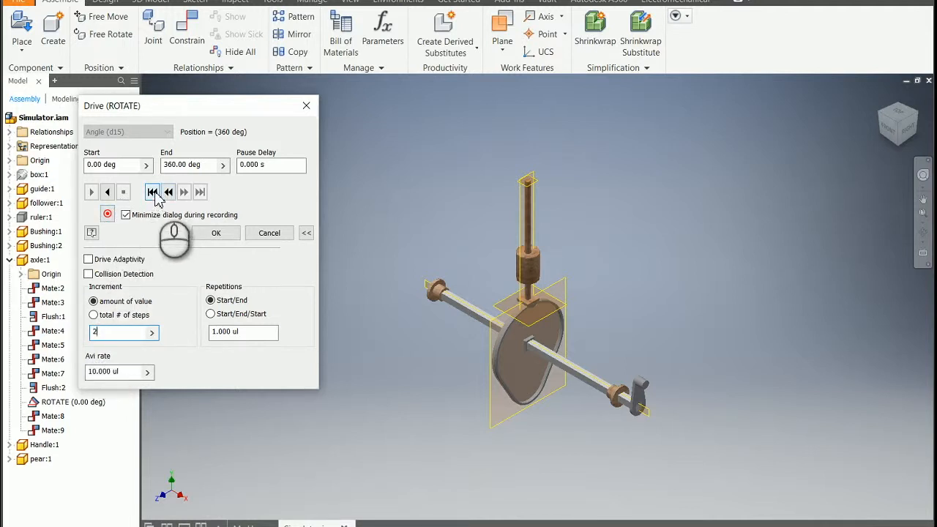
{"action": "left_click", "coordinate": [152, 191]}
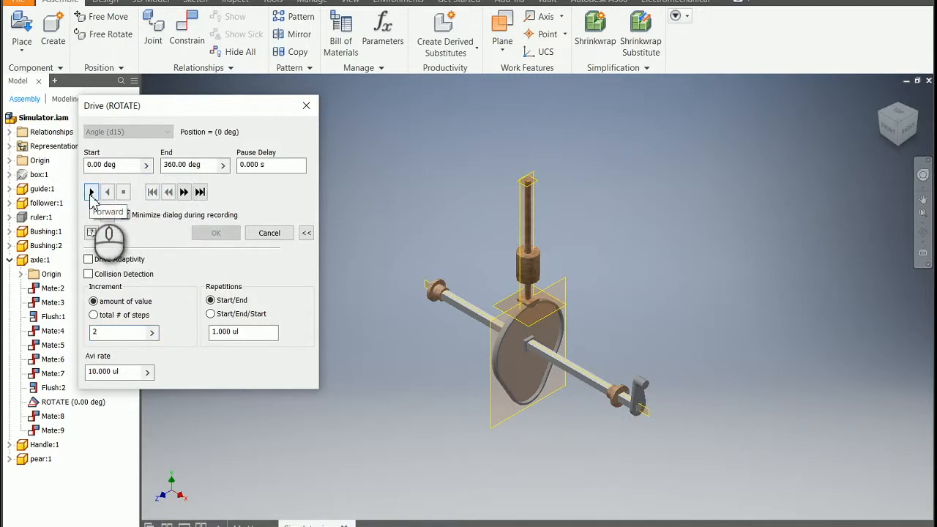
{"action": "left_click", "coordinate": [91, 191]}
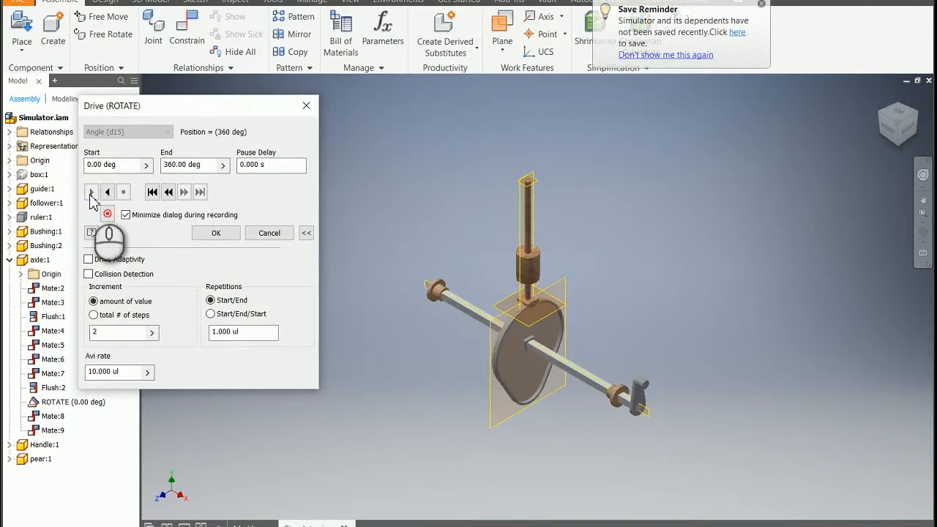
Reset the ROTATE drive to its start, set the increment to 30, step forward to 90 deg and play the rest of the motion
{"action": "left_click", "coordinate": [151, 193]}
{"action": "left_click_drag", "start_coordinate": [108, 334], "coordinate": [91, 333]}
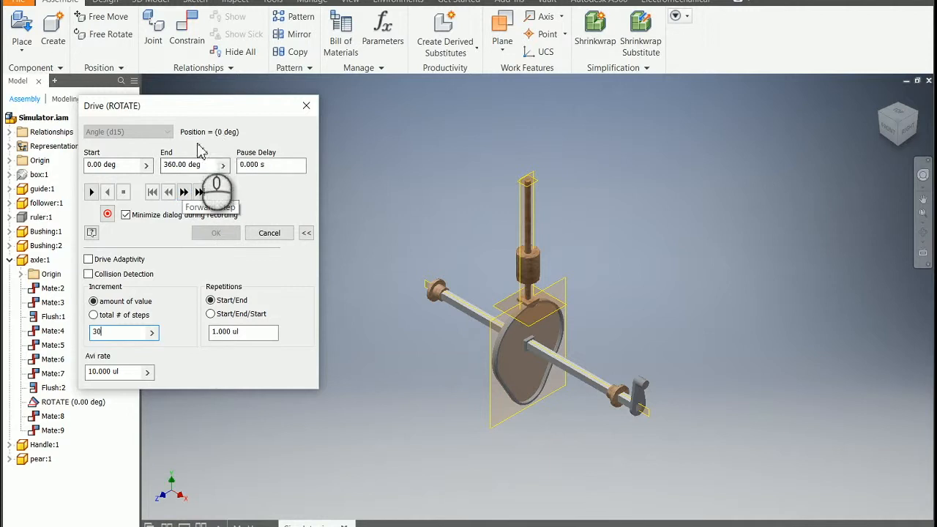
{"action": "left_click", "coordinate": [183, 192]}
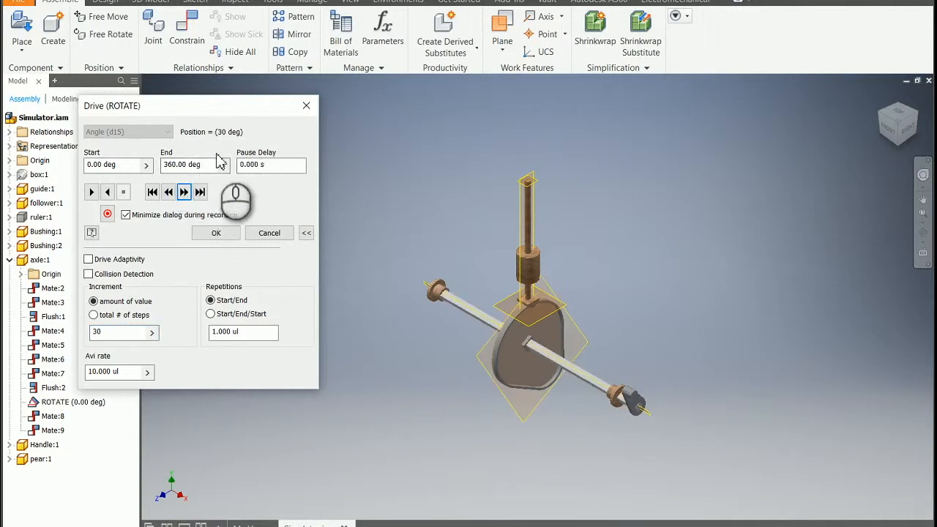
{"action": "left_click", "coordinate": [184, 193]}
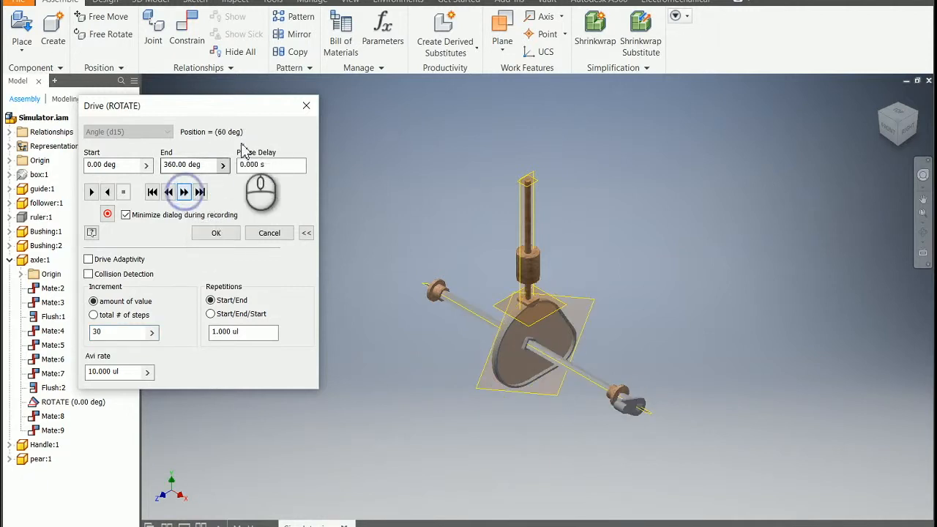
{"action": "left_click", "coordinate": [184, 193]}
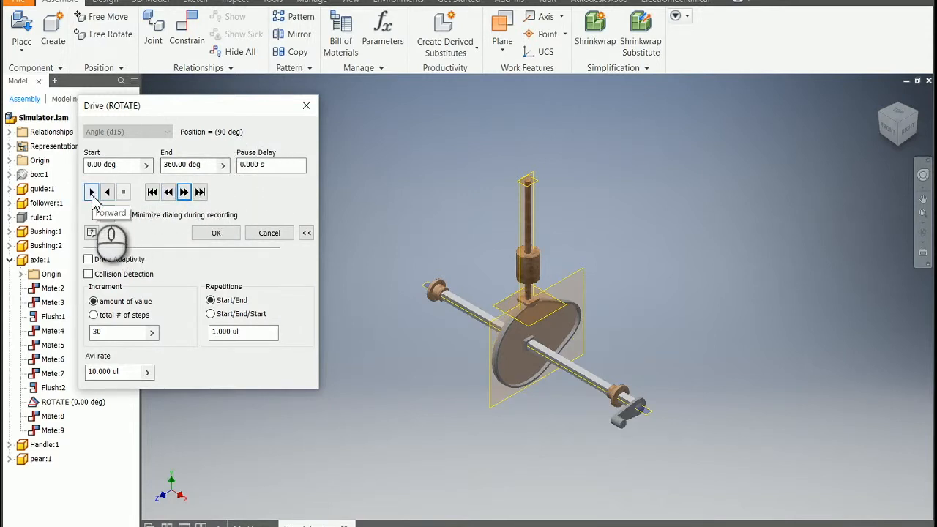
{"action": "left_click", "coordinate": [93, 197]}
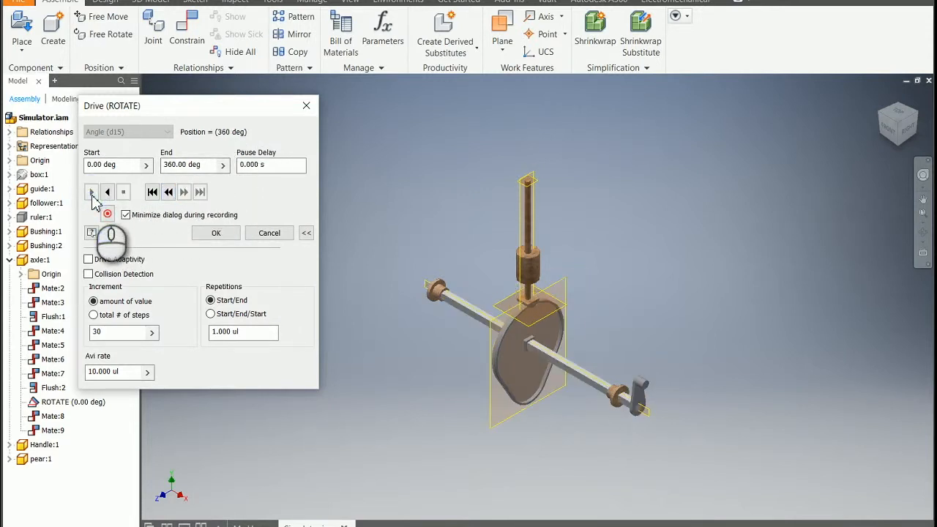
Leave the drive, make the ruler visible and show the follower and ruler in a close front view
{"action": "left_click", "coordinate": [24, 222]}
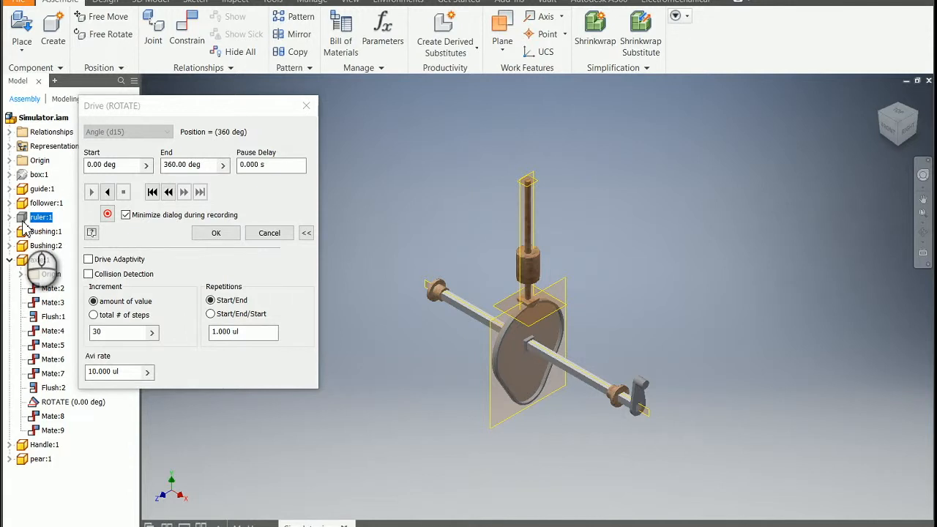
{"action": "key", "text": "alt"}
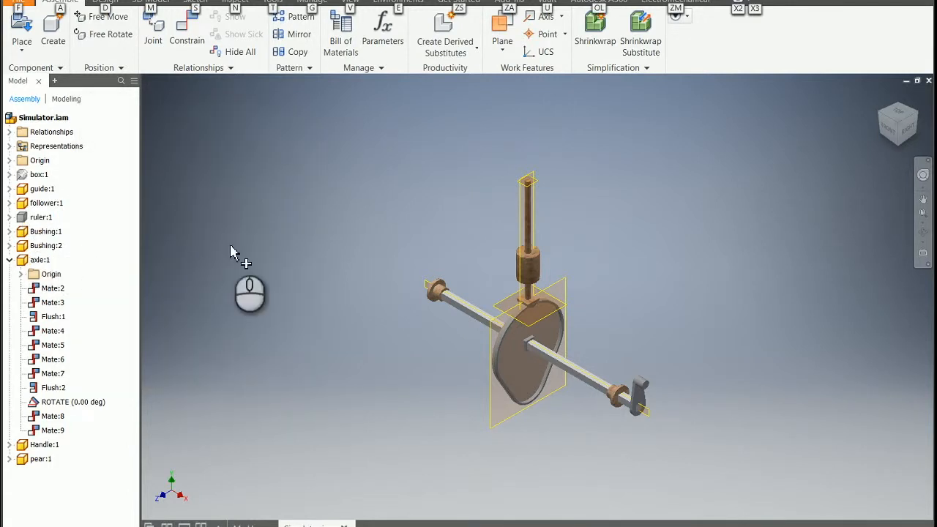
{"action": "left_click", "coordinate": [24, 218]}
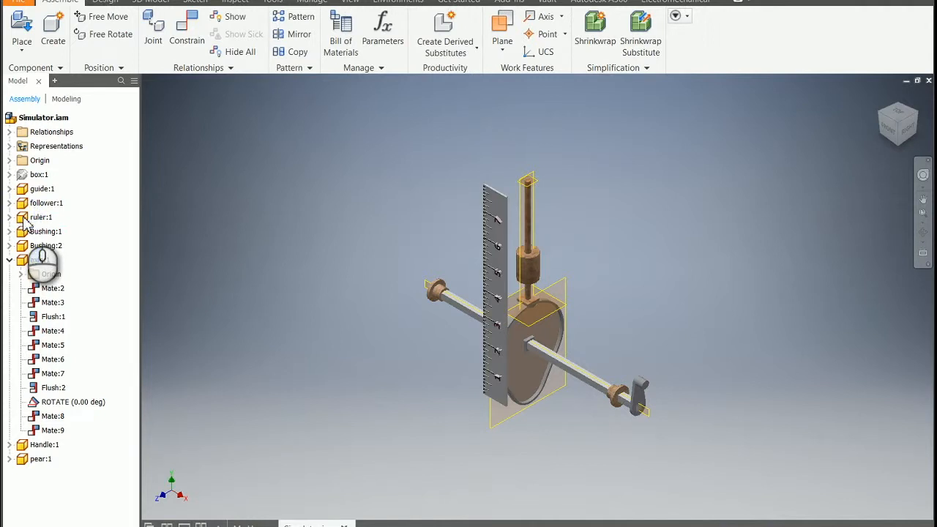
{"action": "left_click", "coordinate": [891, 135]}
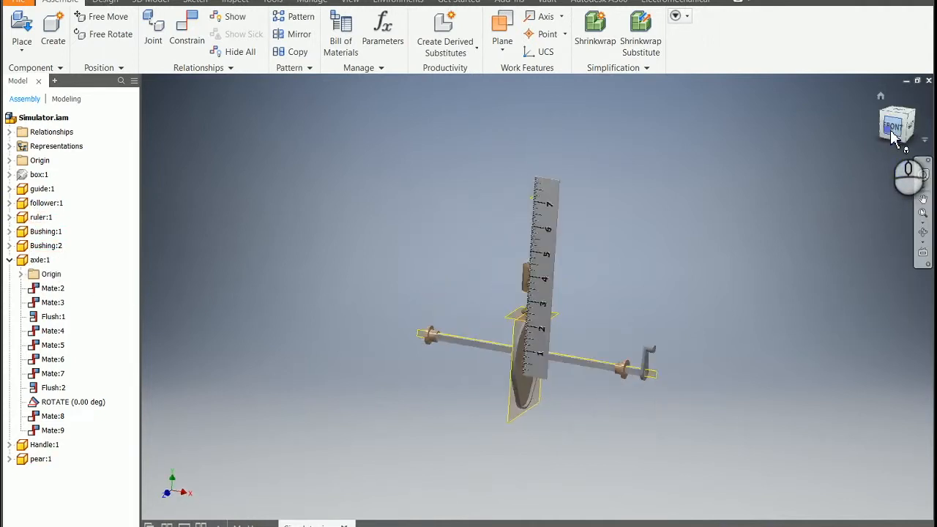
{"action": "scroll", "coordinate": [678, 394], "scroll_direction": "up", "scroll_amount": 5}
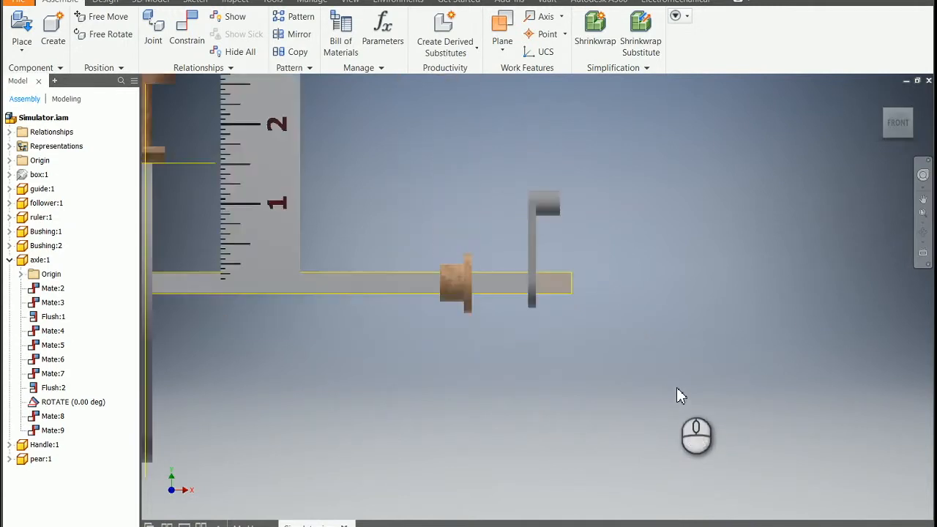
{"action": "scroll", "coordinate": [678, 393], "scroll_direction": "down", "scroll_amount": 4}
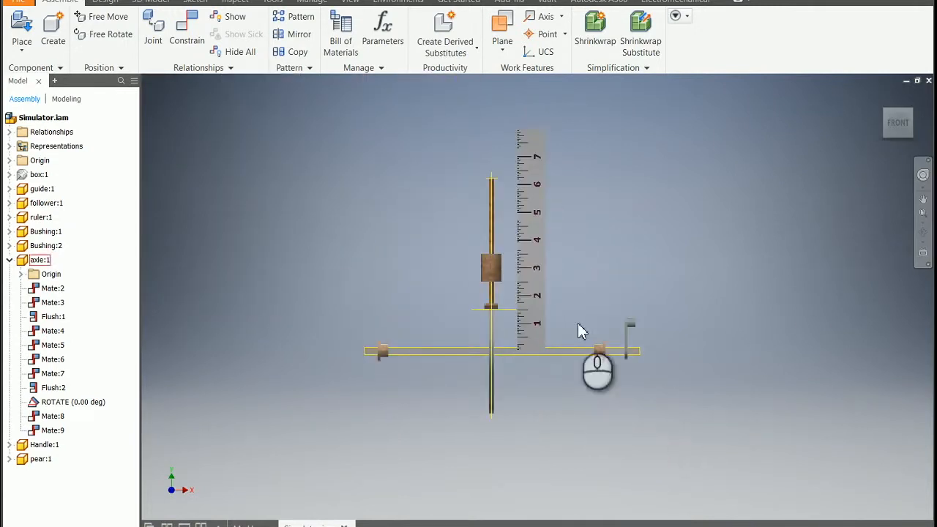
{"action": "scroll", "coordinate": [576, 249], "scroll_direction": "down", "scroll_amount": 2}
{"action": "scroll", "coordinate": [569, 248], "scroll_direction": "up", "scroll_amount": 5}
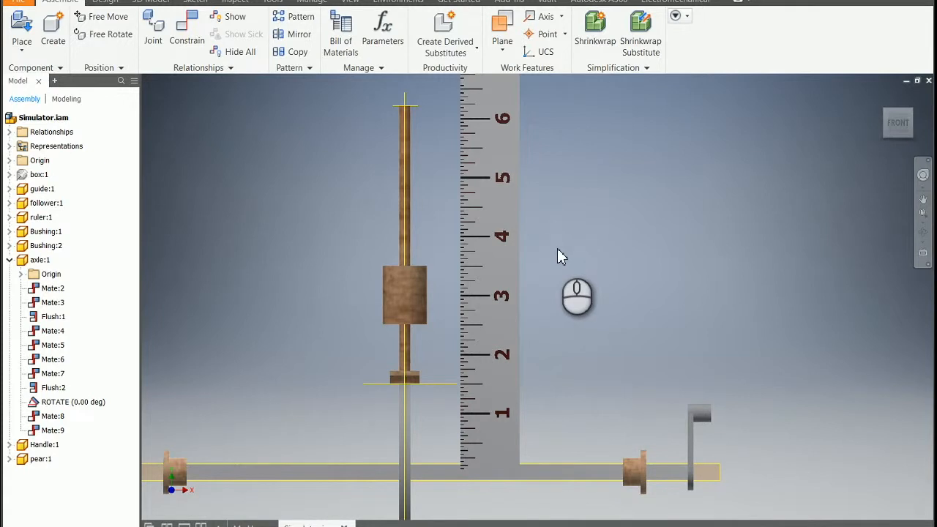
Drive the ROTATE constraint again, stepping from 0 to 360 deg in 30 deg increments to read the follower's height against the ruler
{"action": "right_click", "coordinate": [54, 405]}
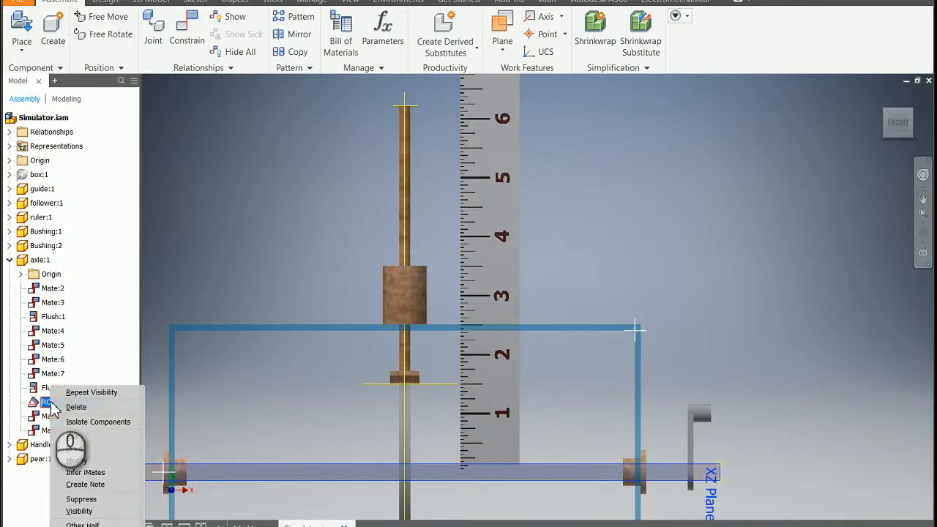
{"action": "left_click", "coordinate": [73, 447]}
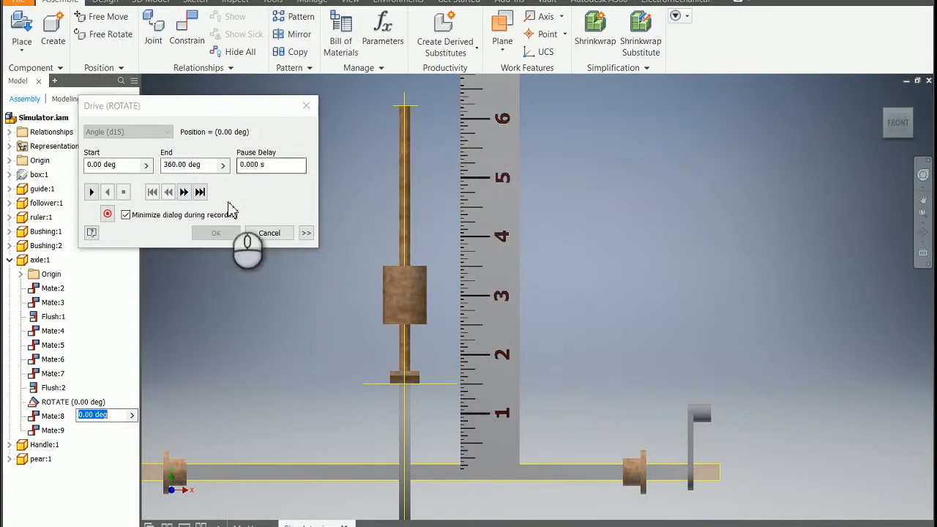
{"action": "left_click", "coordinate": [184, 192]}
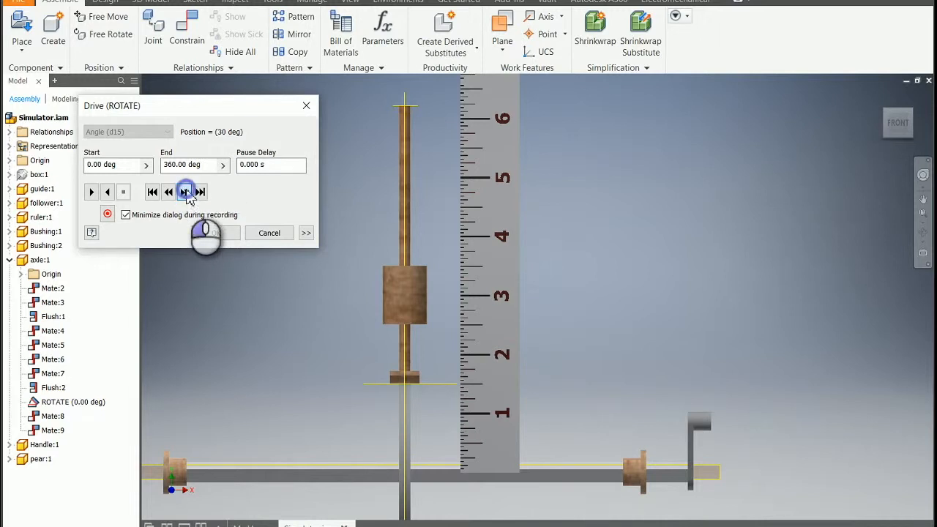
{"action": "left_click", "coordinate": [185, 193]}
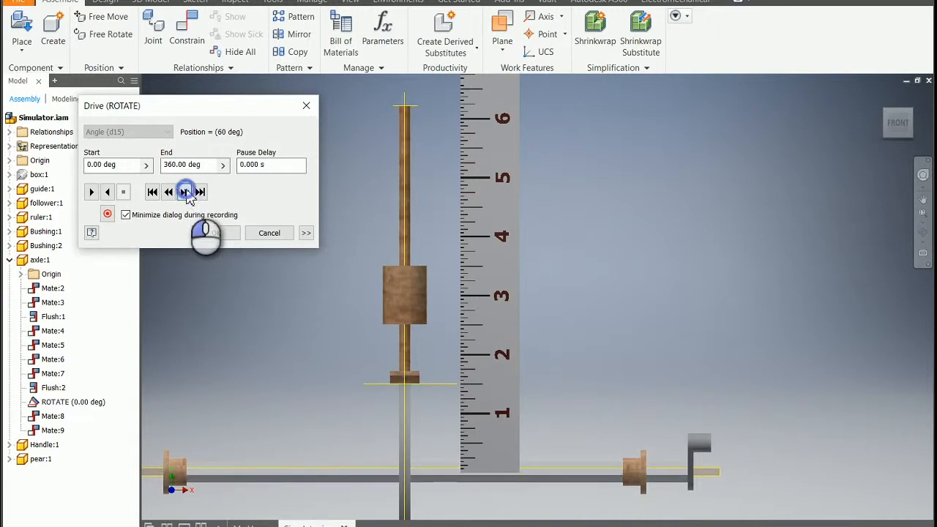
{"action": "left_click", "coordinate": [185, 191]}
{"action": "left_click", "coordinate": [186, 192]}
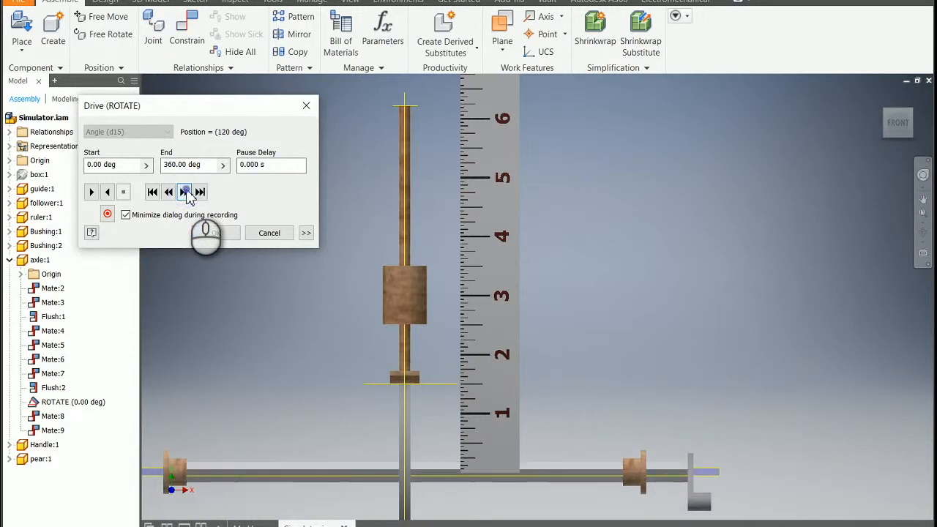
{"action": "left_click", "coordinate": [185, 192]}
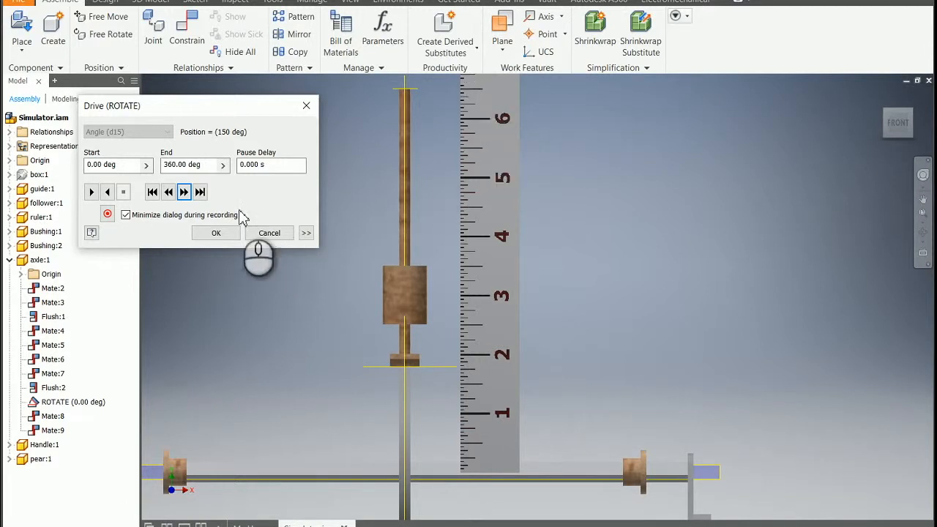
{"action": "left_click", "coordinate": [183, 192]}
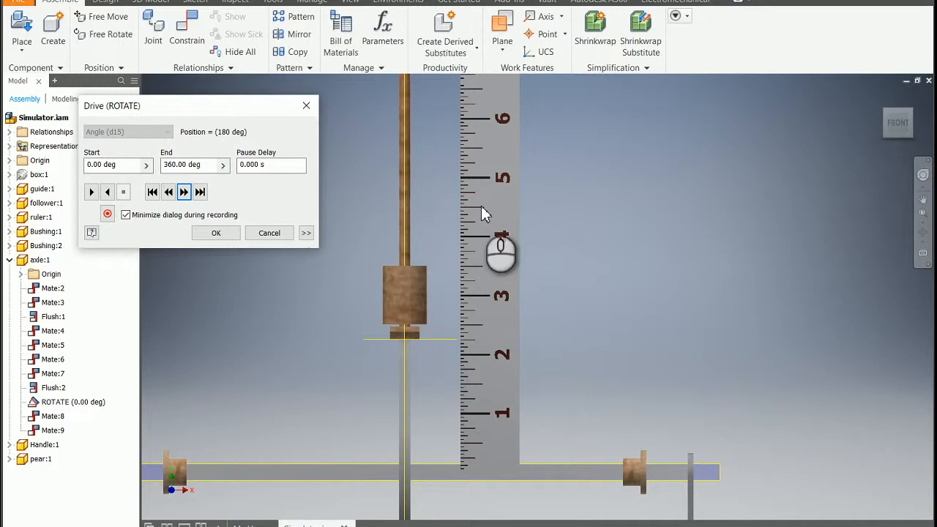
{"action": "left_click", "coordinate": [185, 192]}
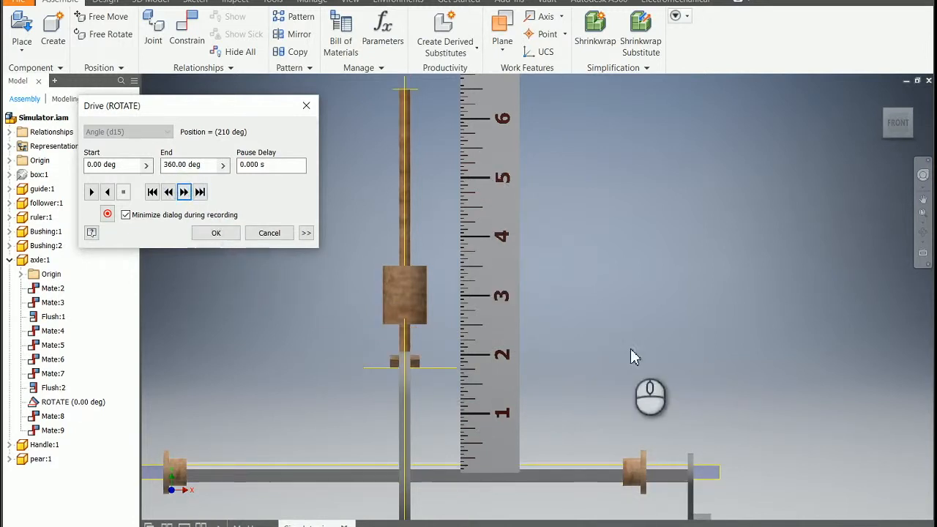
{"action": "left_click", "coordinate": [185, 192]}
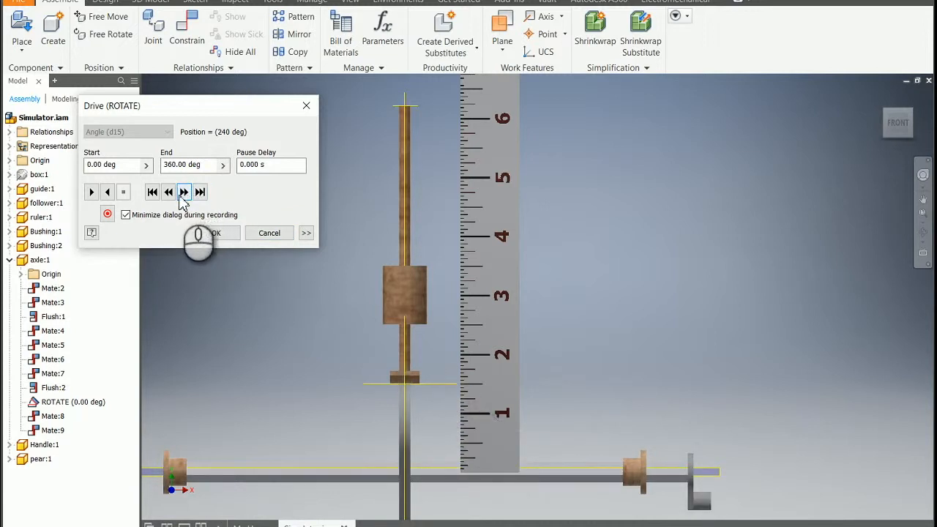
{"action": "left_click", "coordinate": [183, 193]}
{"action": "left_click", "coordinate": [183, 194]}
{"action": "left_click", "coordinate": [184, 194]}
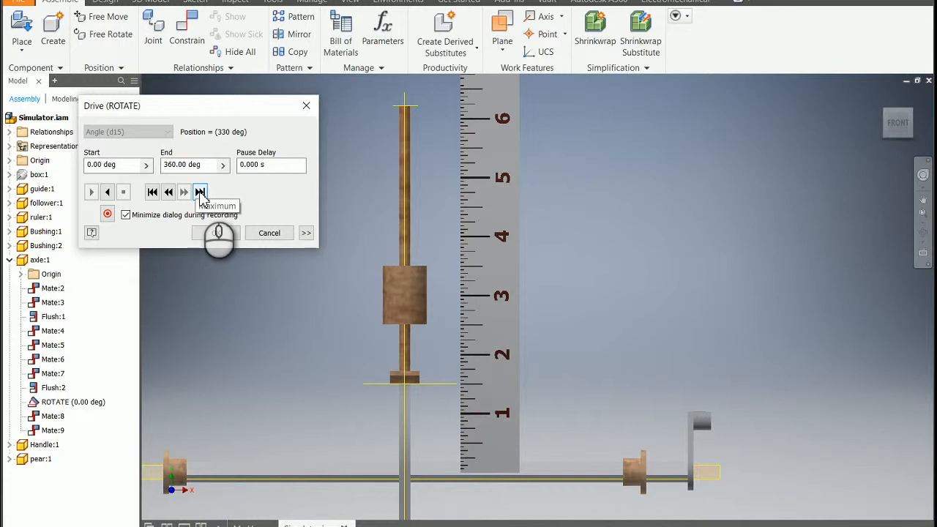
{"action": "left_click", "coordinate": [200, 193]}
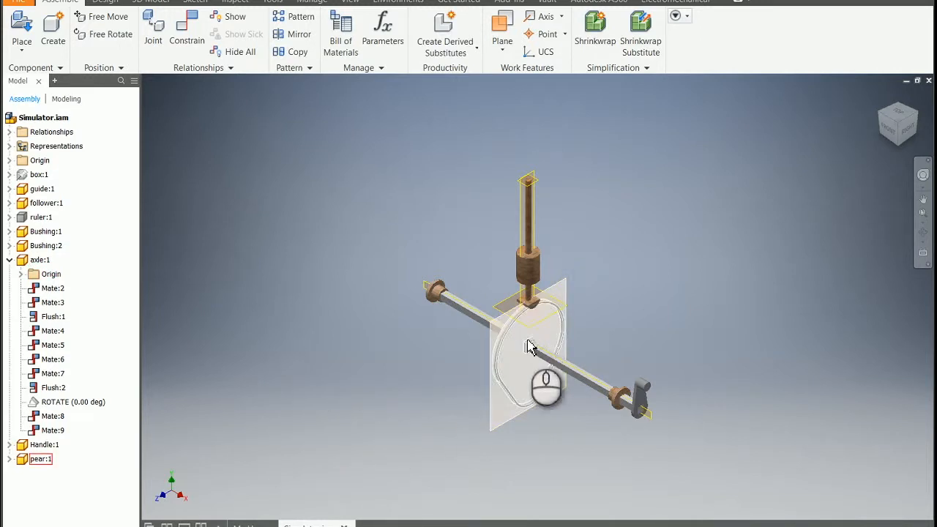
Delete the pear cam from the assembly
{"action": "left_click", "coordinate": [27, 466]}
{"action": "right_click", "coordinate": [27, 466]}
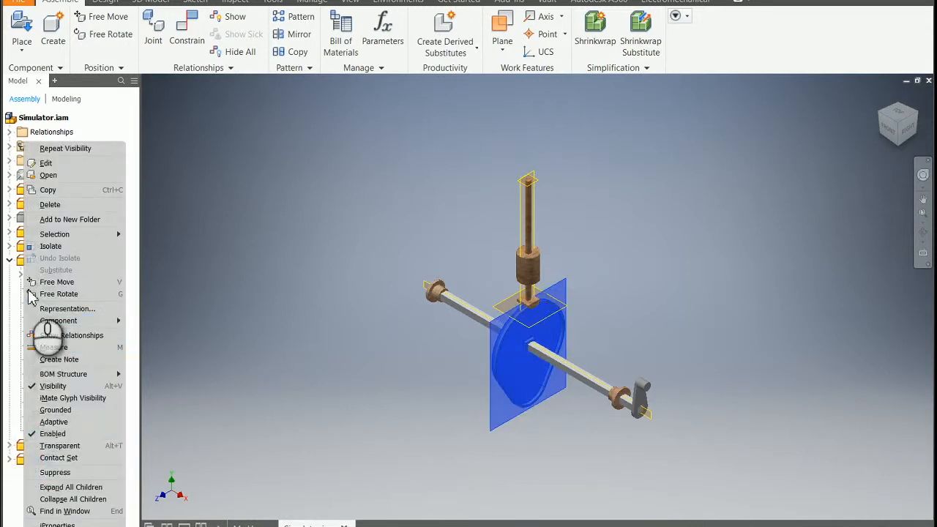
{"action": "left_click", "coordinate": [48, 208]}
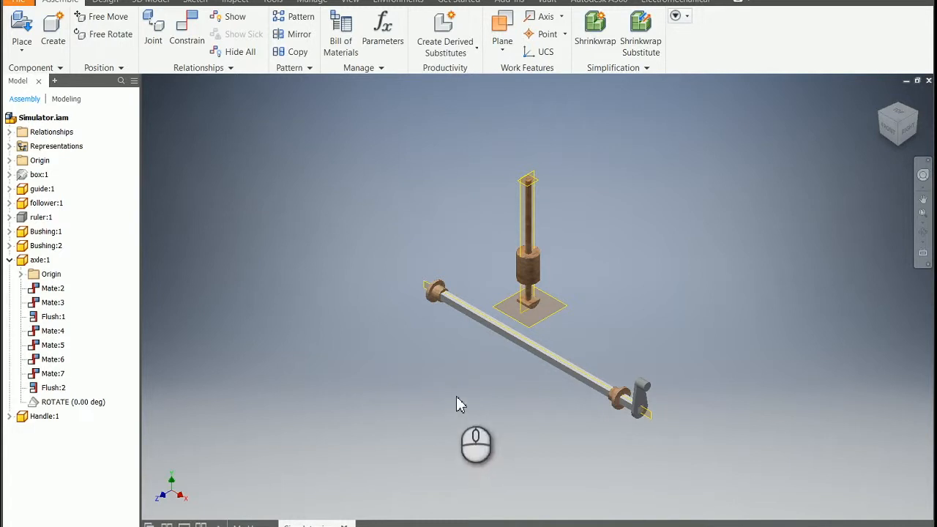
Place one instance of the hex component from the Simulator folder in open space beside the follower and axle
{"action": "left_click", "coordinate": [20, 24]}
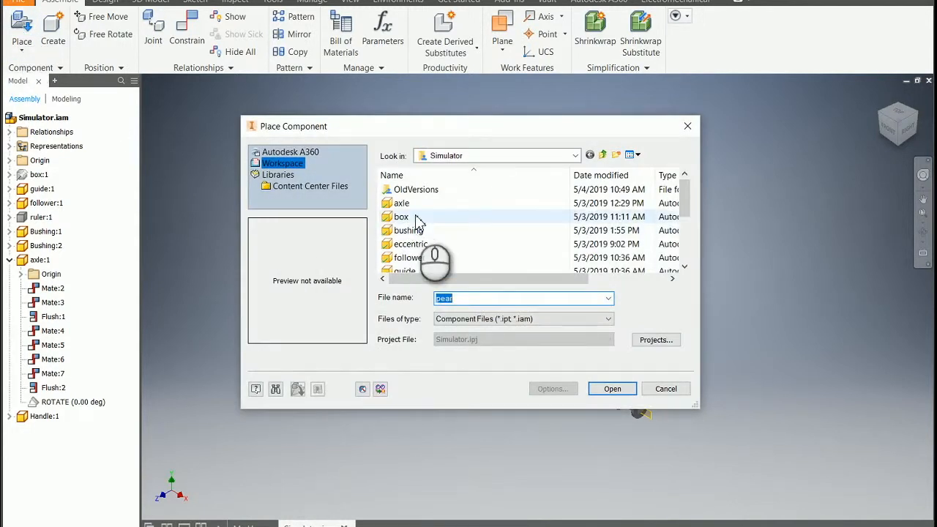
{"action": "scroll", "coordinate": [416, 219], "scroll_direction": "down", "scroll_amount": 1}
{"action": "left_click", "coordinate": [403, 258]}
{"action": "left_click", "coordinate": [608, 388]}
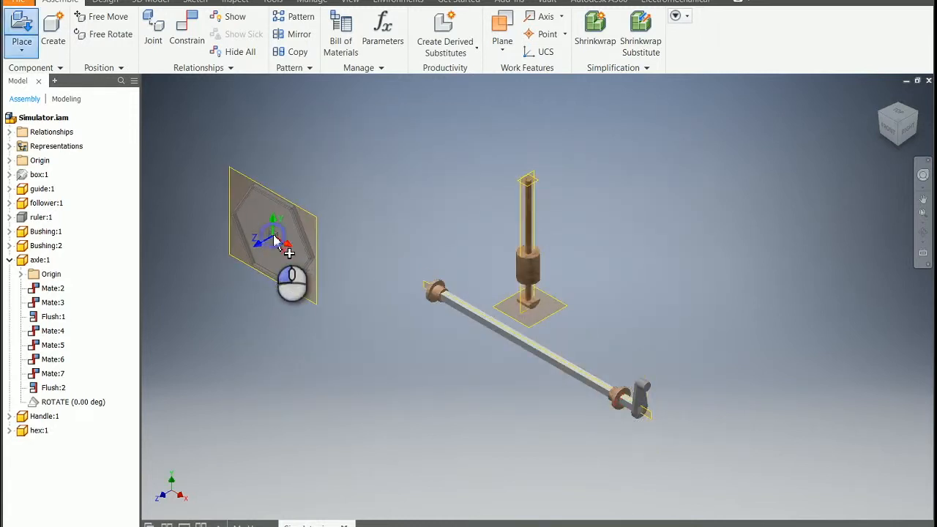
{"action": "right_click", "coordinate": [274, 236]}
{"action": "left_click", "coordinate": [325, 238]}
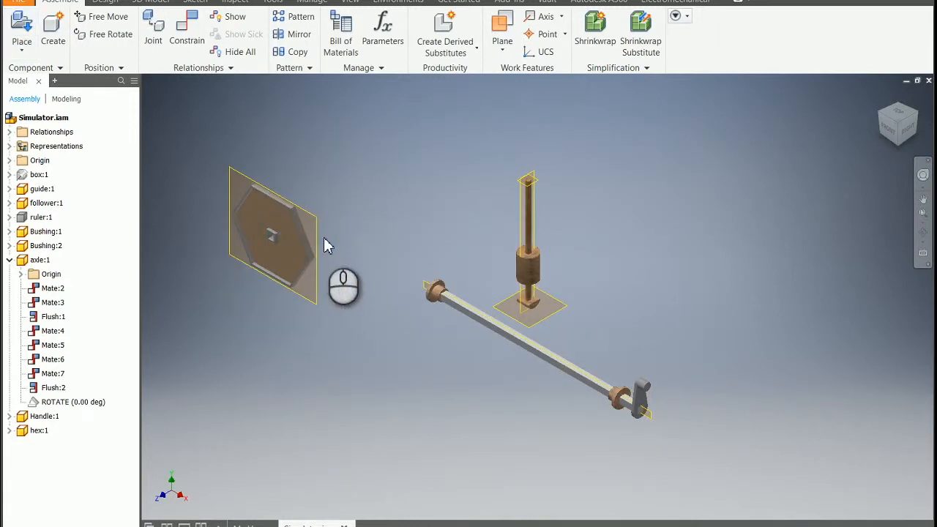
Free-rotate the hex cam so its flat face and square hub hole turn toward the viewer
{"action": "left_click", "coordinate": [117, 34]}
{"action": "left_click", "coordinate": [308, 236]}
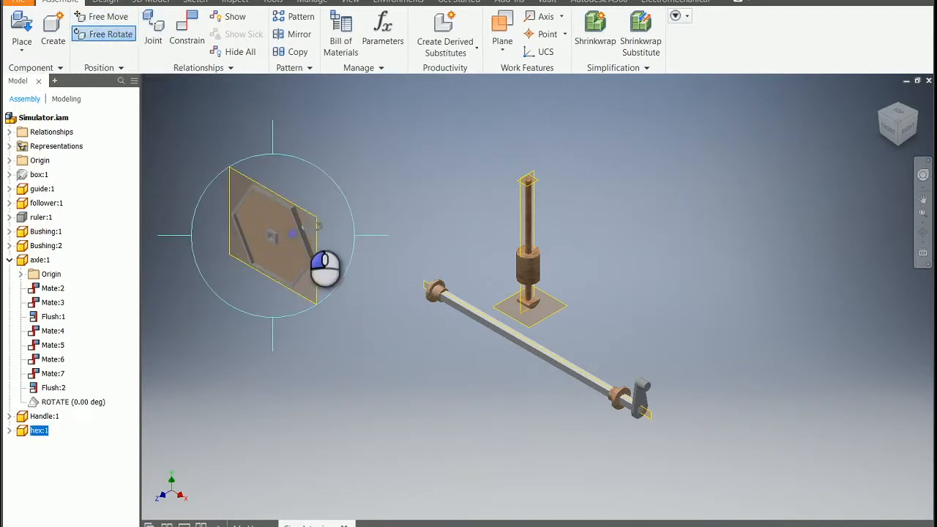
{"action": "left_click_drag", "start_coordinate": [309, 248], "coordinate": [308, 225]}
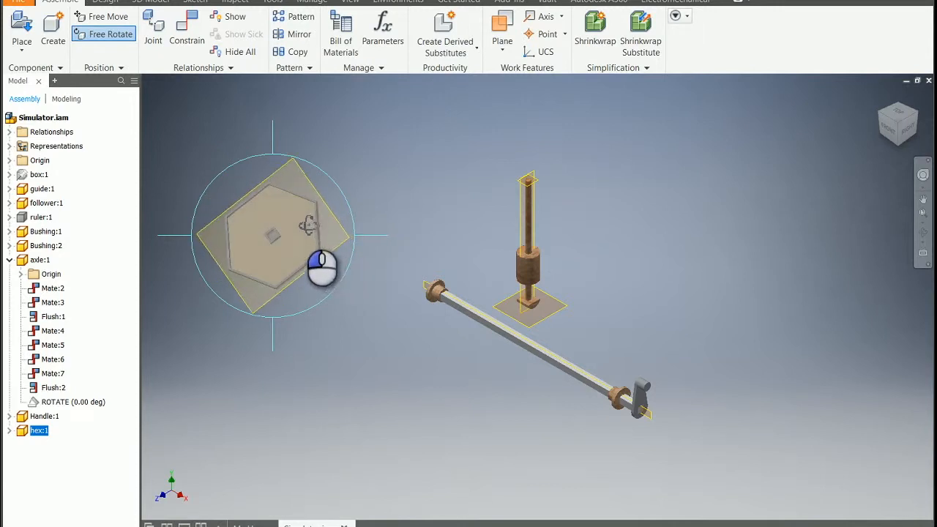
{"action": "key", "text": "Escape"}
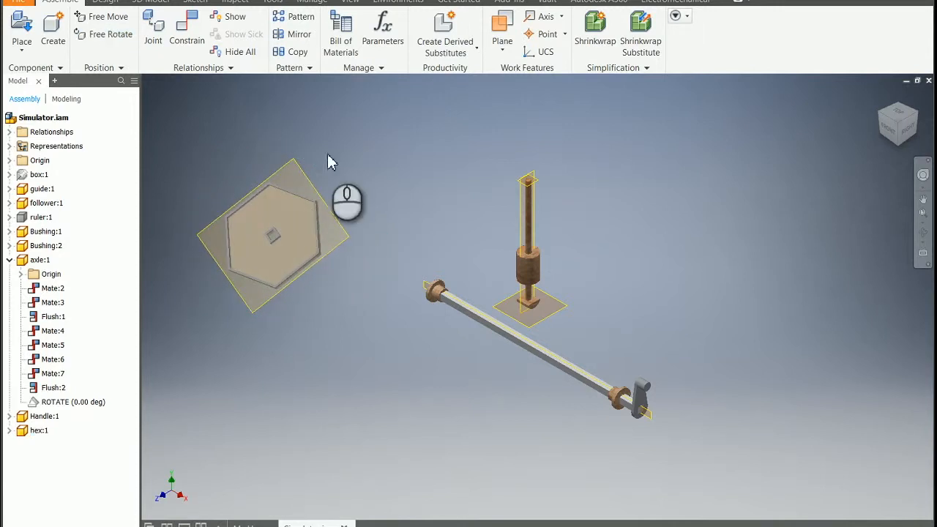
Mate the upper inner face of the hex cam's square hub hole to the axle's top face with 0.000 in offset
{"action": "left_click", "coordinate": [189, 35]}
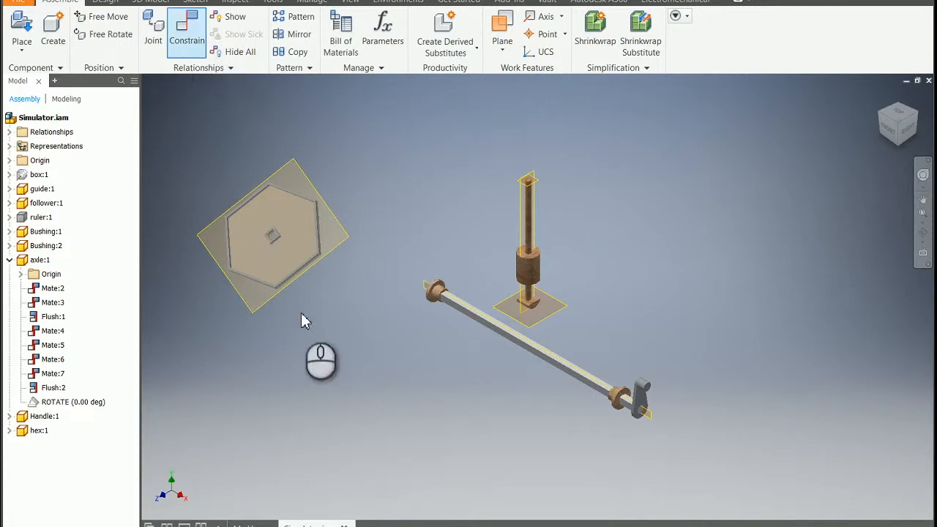
{"action": "scroll", "coordinate": [265, 313], "scroll_direction": "down", "scroll_amount": 5}
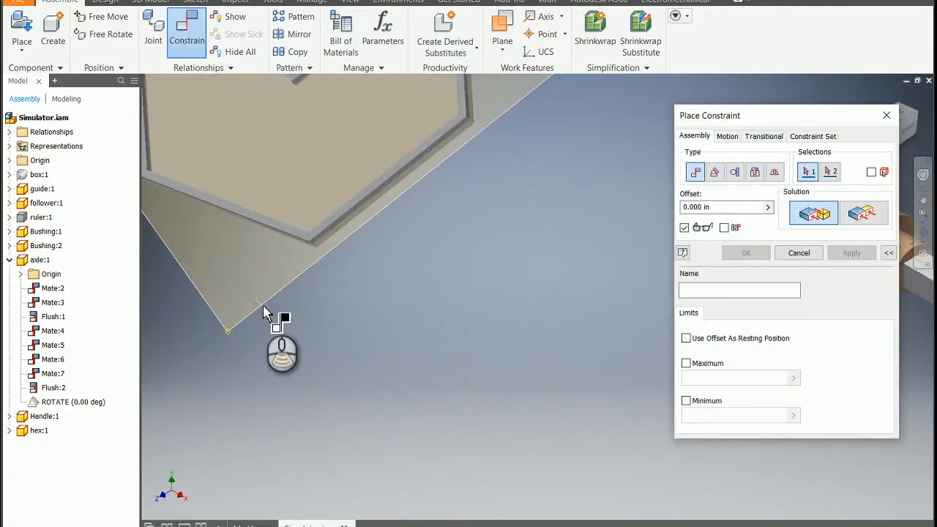
{"action": "scroll", "coordinate": [266, 313], "scroll_direction": "up", "scroll_amount": 3}
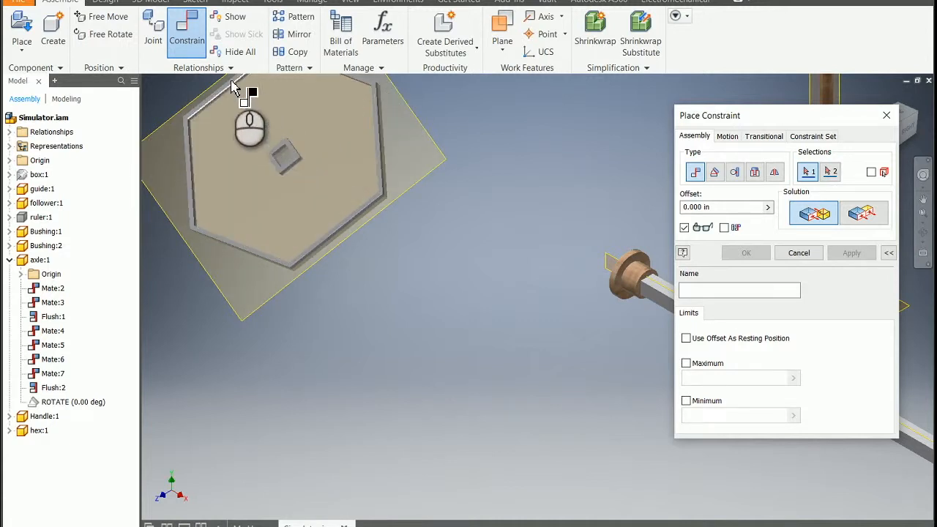
{"action": "scroll", "coordinate": [286, 160], "scroll_direction": "up", "scroll_amount": 5}
{"action": "left_click", "coordinate": [276, 150]}
{"action": "scroll", "coordinate": [446, 212], "scroll_direction": "down", "scroll_amount": 10}
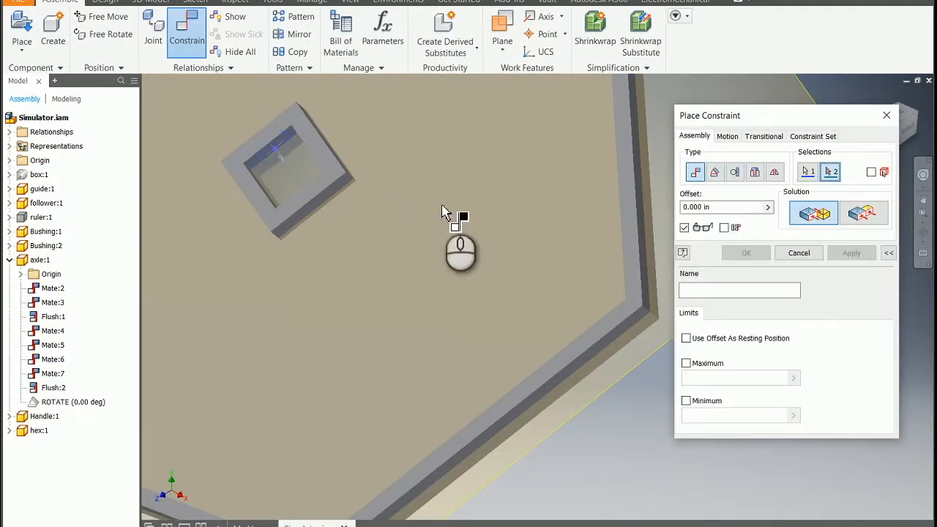
{"action": "scroll", "coordinate": [586, 319], "scroll_direction": "up", "scroll_amount": 8}
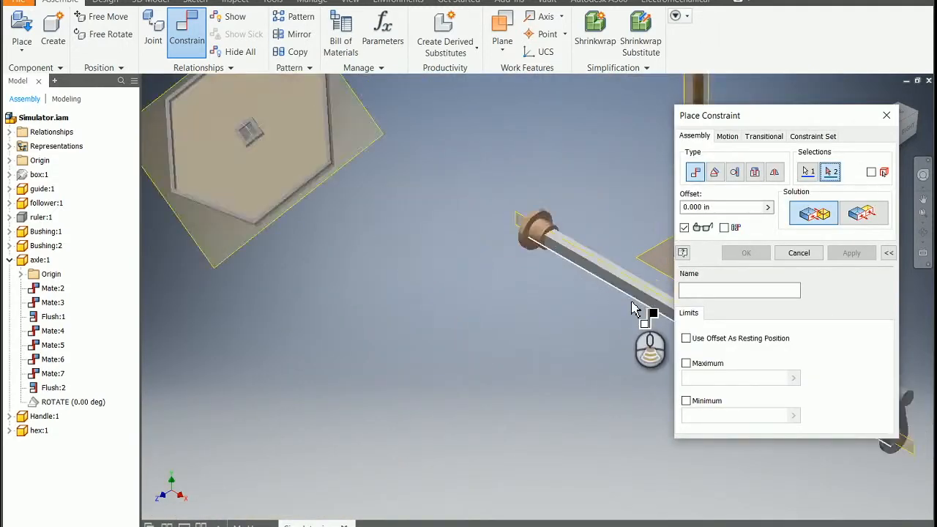
{"action": "left_click", "coordinate": [599, 219]}
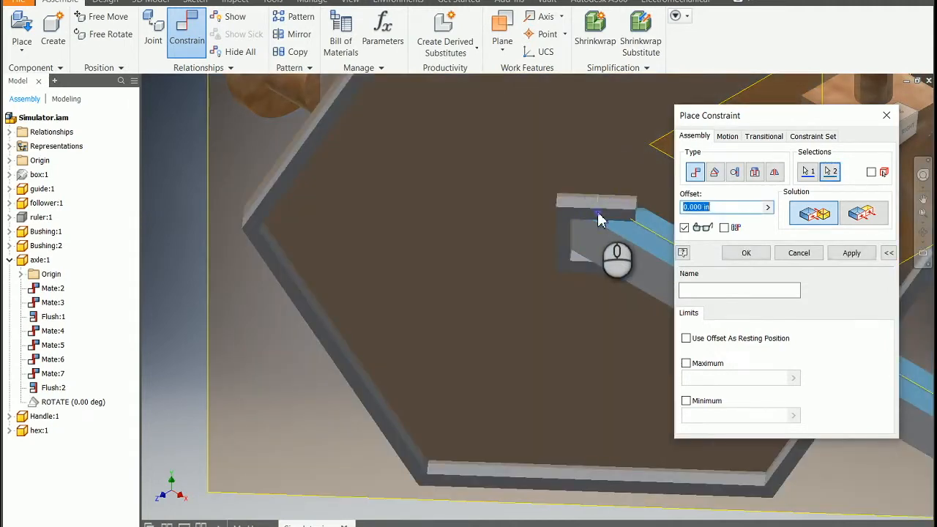
{"action": "left_click", "coordinate": [850, 252]}
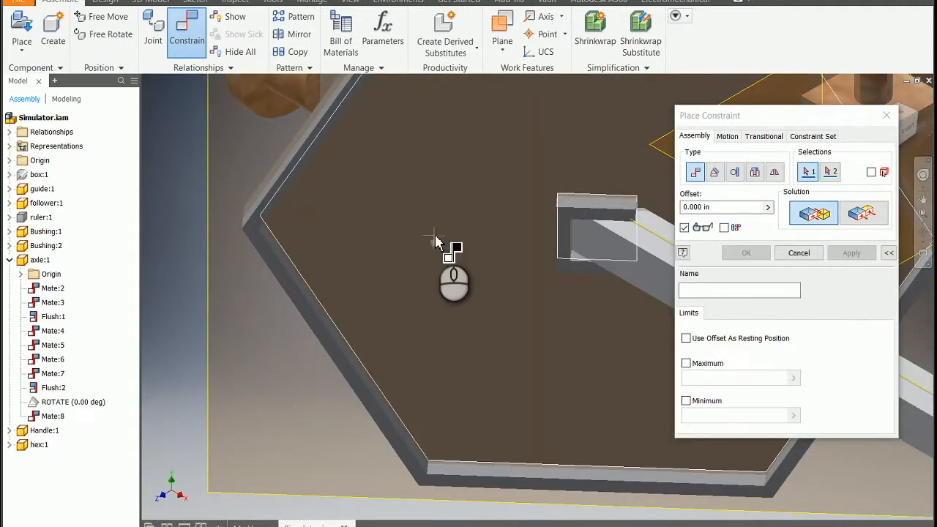
Free-rotate the hex cam slightly to expose the inner side face of its square hub hole
{"action": "left_click", "coordinate": [107, 36]}
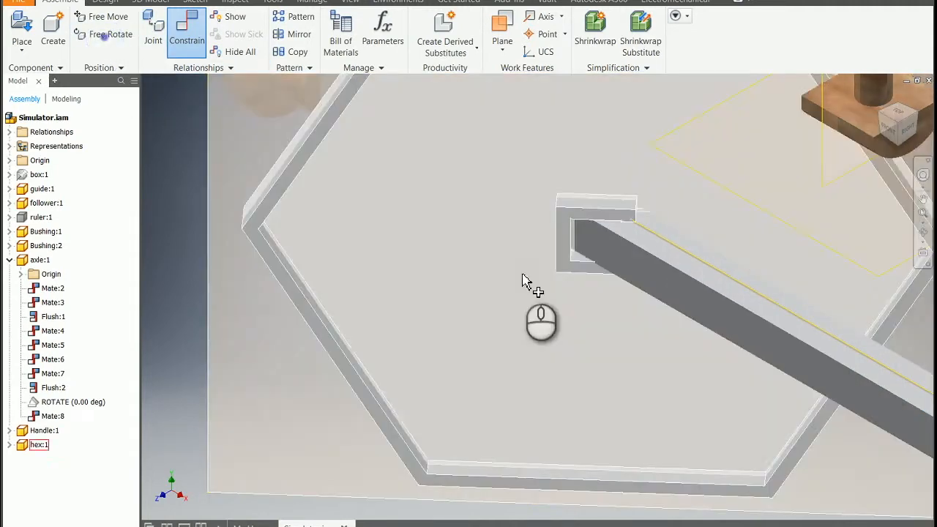
{"action": "left_click", "coordinate": [508, 283]}
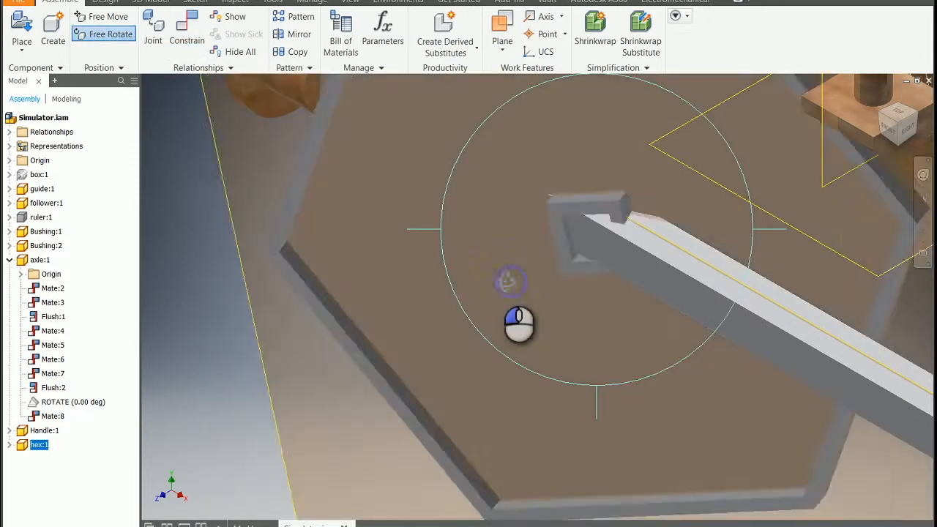
{"action": "mouse_move", "coordinate": [510, 282]}
{"action": "left_mouse_down"}
{"action": "mouse_move", "coordinate": [496, 287]}
{"action": "mouse_move", "coordinate": [519, 282]}
{"action": "mouse_move", "coordinate": [507, 285]}
{"action": "left_mouse_up"}
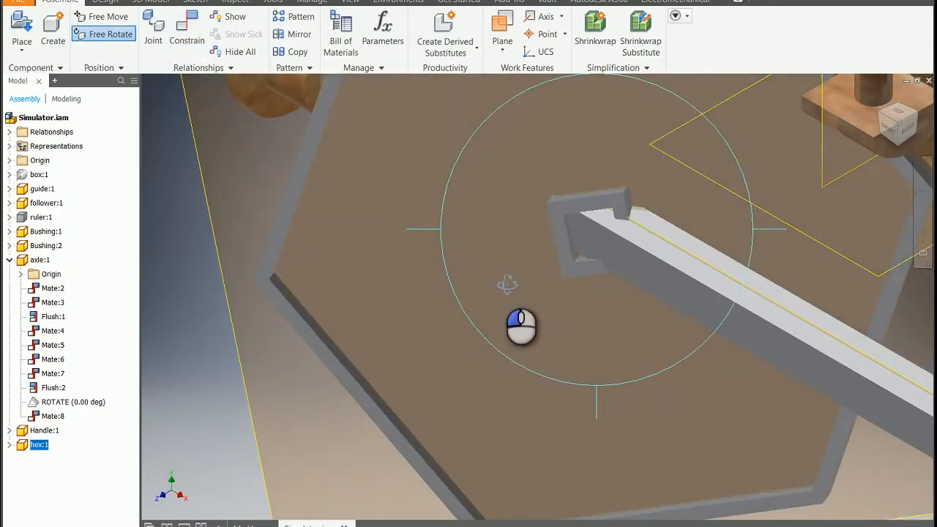
{"action": "key", "text": "Escape"}
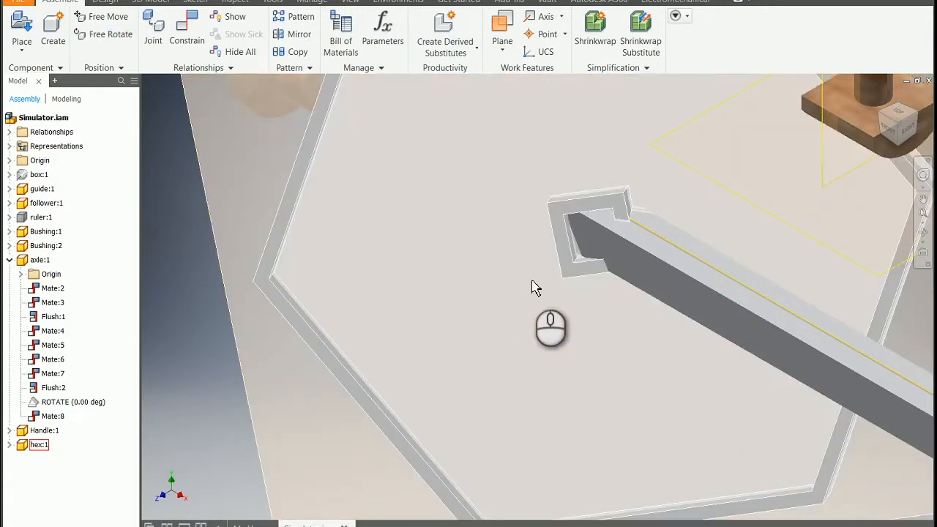
Mate the inner side face of the hex cam's hub hole to the axle's adjacent side face with 0.000 in offset
{"action": "left_click", "coordinate": [188, 25]}
{"action": "scroll", "coordinate": [595, 285], "scroll_direction": "down", "scroll_amount": 3}
{"action": "left_click", "coordinate": [595, 284]}
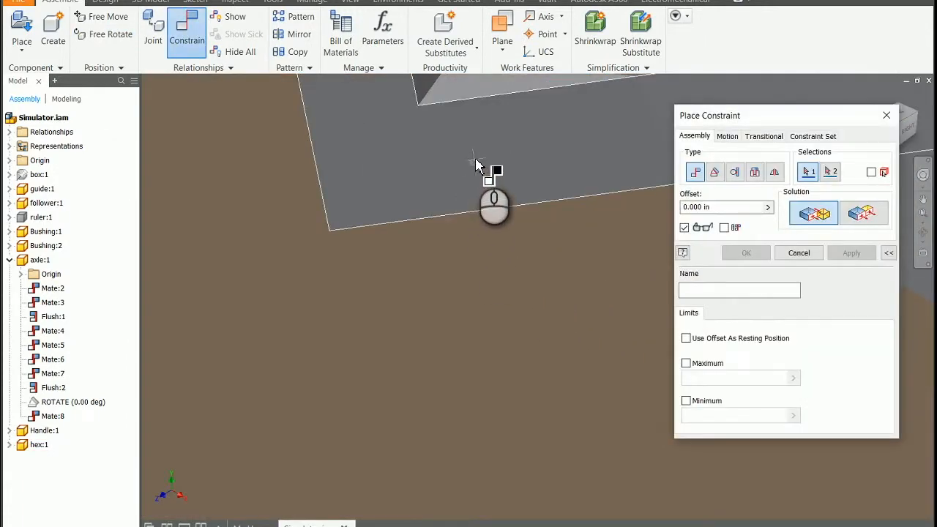
{"action": "scroll", "coordinate": [476, 161], "scroll_direction": "down", "scroll_amount": 4}
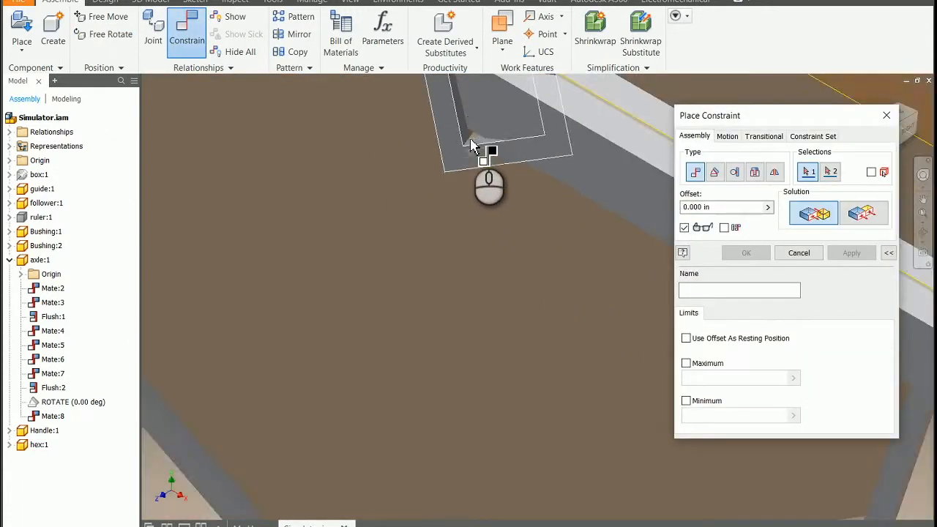
{"action": "scroll", "coordinate": [467, 115], "scroll_direction": "up", "scroll_amount": 6}
{"action": "left_click", "coordinate": [426, 156]}
{"action": "scroll", "coordinate": [492, 236], "scroll_direction": "down", "scroll_amount": 4}
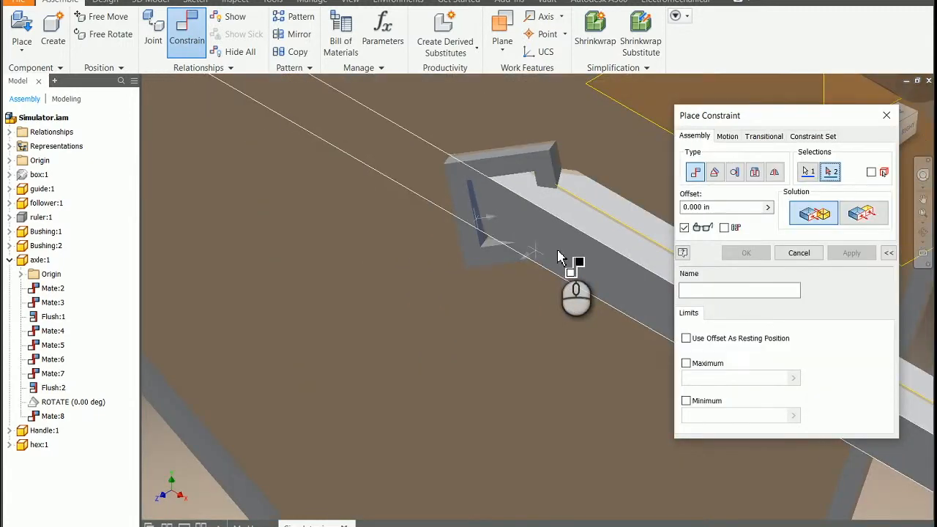
{"action": "left_click", "coordinate": [599, 266]}
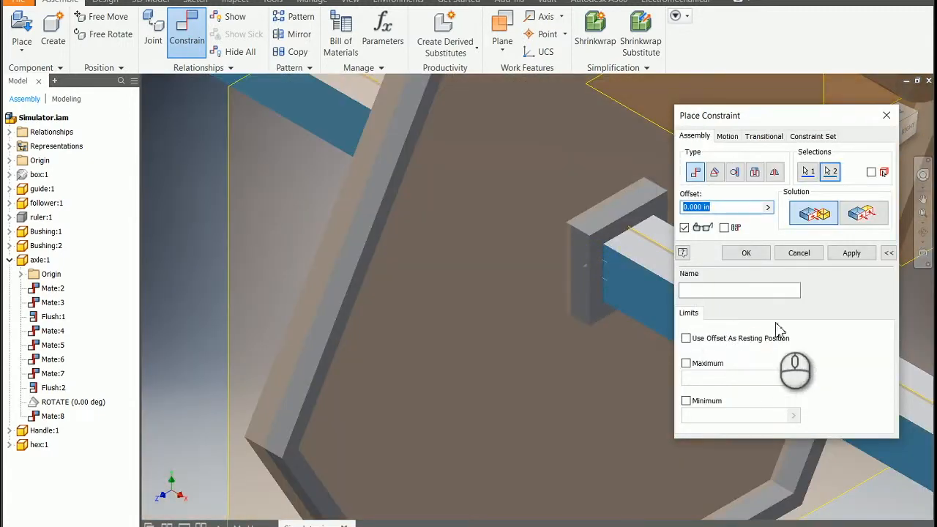
{"action": "left_click", "coordinate": [852, 253]}
Apply a flush constraint with 0.000 in offset between the hex cam's XY plane and the follower's vertical work plane
{"action": "scroll", "coordinate": [539, 289], "scroll_direction": "down", "scroll_amount": 3}
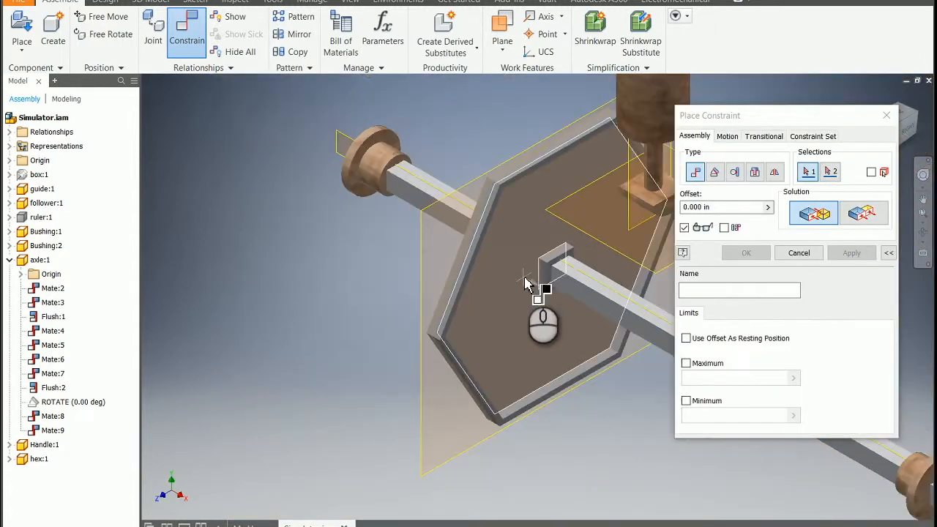
{"action": "left_click", "coordinate": [542, 300]}
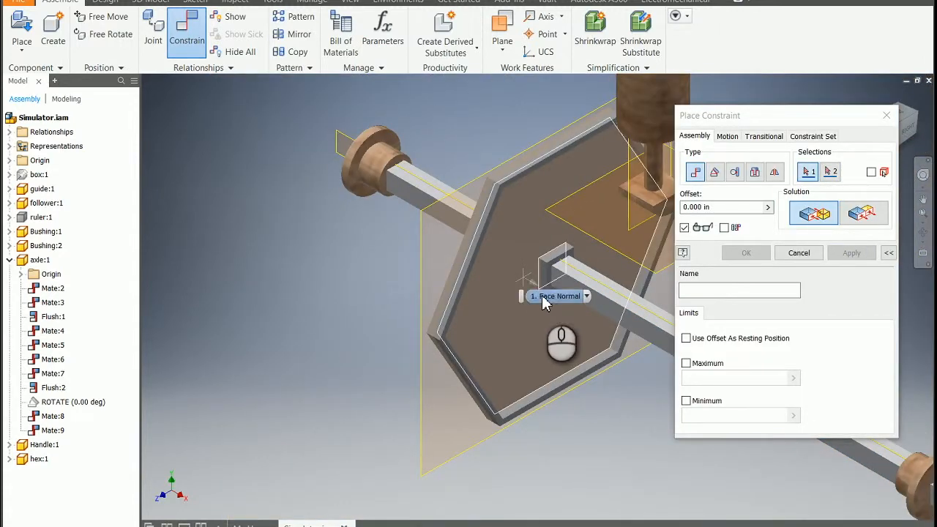
{"action": "left_click_drag", "start_coordinate": [791, 115], "coordinate": [231, 164]}
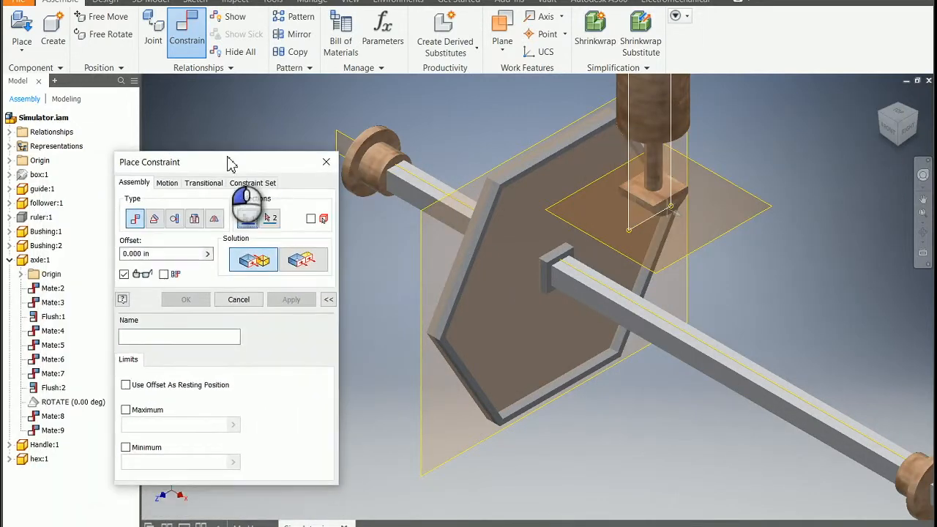
{"action": "left_click", "coordinate": [302, 269]}
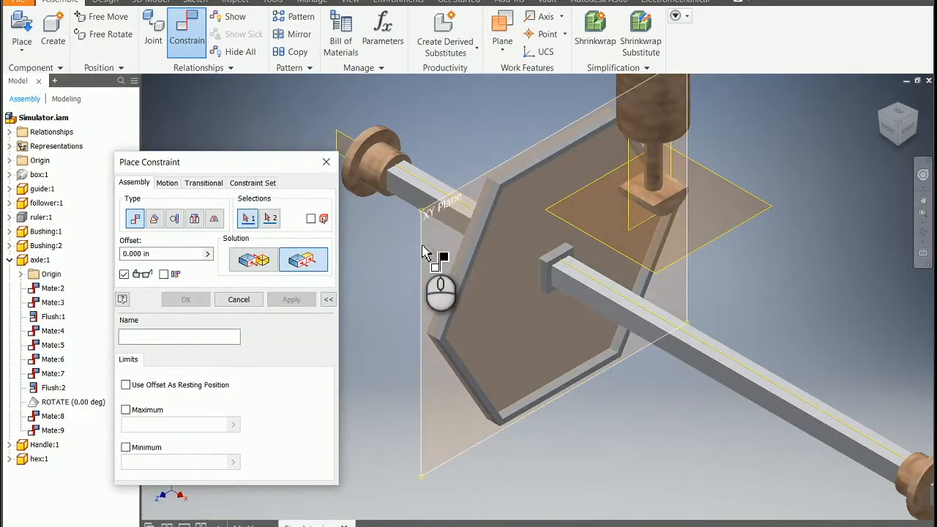
{"action": "left_click", "coordinate": [424, 252]}
{"action": "scroll", "coordinate": [776, 172], "scroll_direction": "down", "scroll_amount": 5}
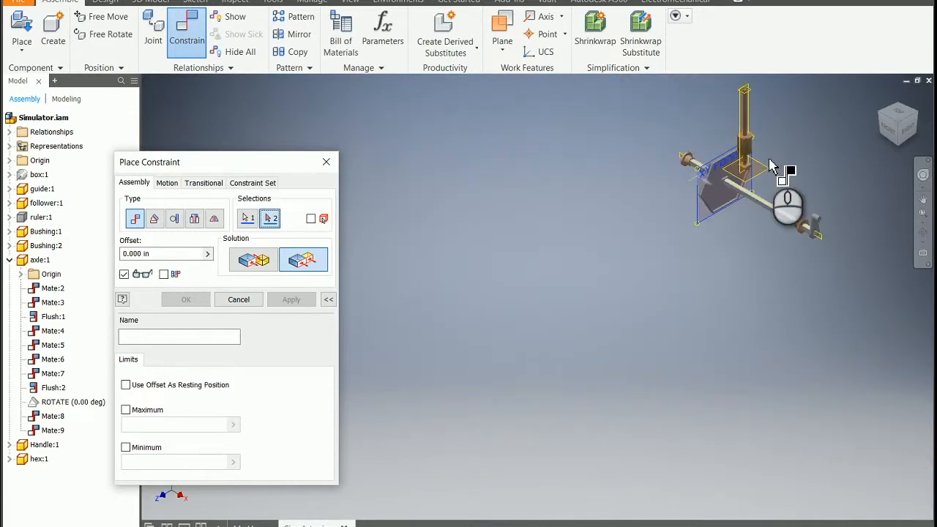
{"action": "scroll", "coordinate": [790, 123], "scroll_direction": "up", "scroll_amount": 5}
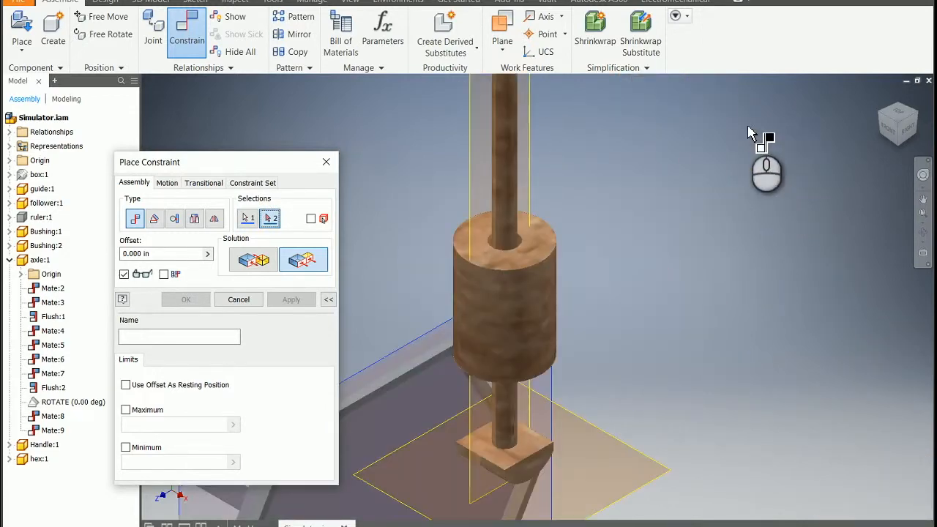
{"action": "left_click", "coordinate": [471, 196]}
{"action": "left_click", "coordinate": [291, 300]}
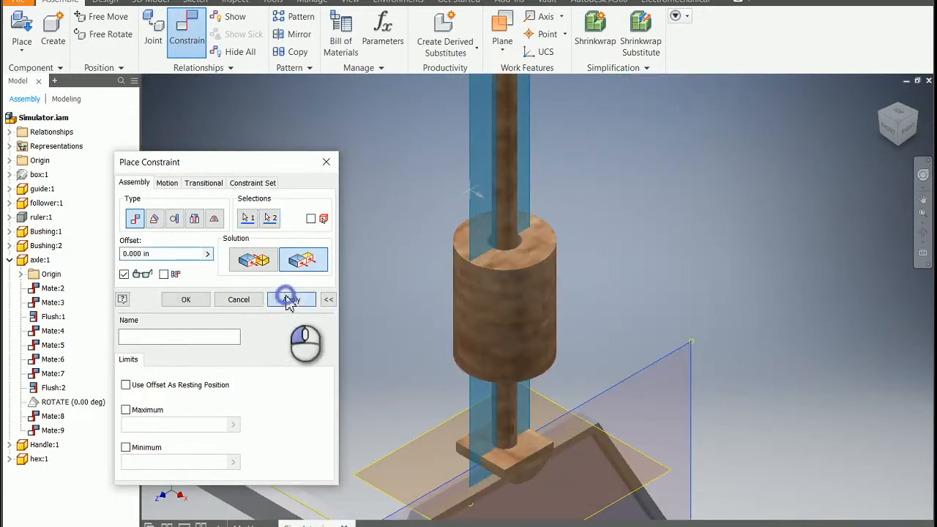
Add a transitional constraint between the follower's curved bottom face and the hex cam's outer edge face
{"action": "left_click", "coordinate": [924, 234]}
{"action": "left_click_drag", "start_coordinate": [666, 324], "coordinate": [618, 146]}
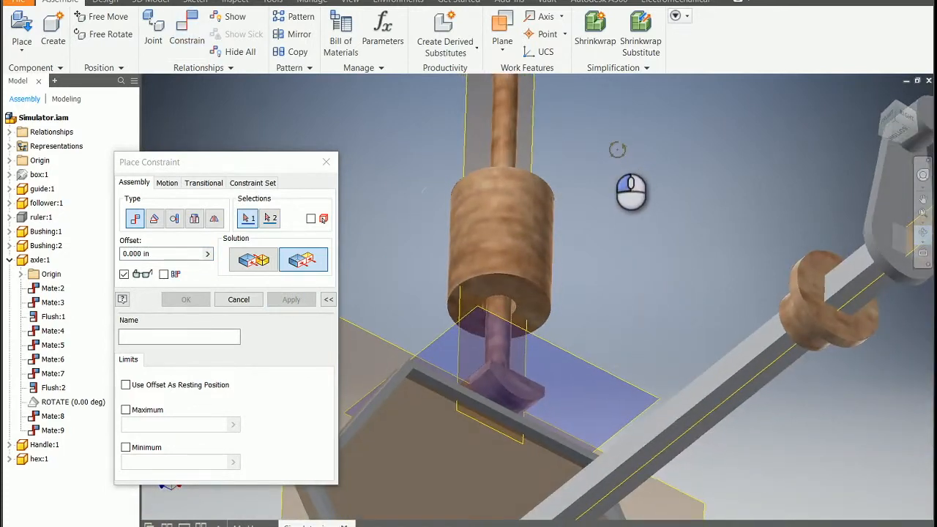
{"action": "left_click", "coordinate": [203, 182]}
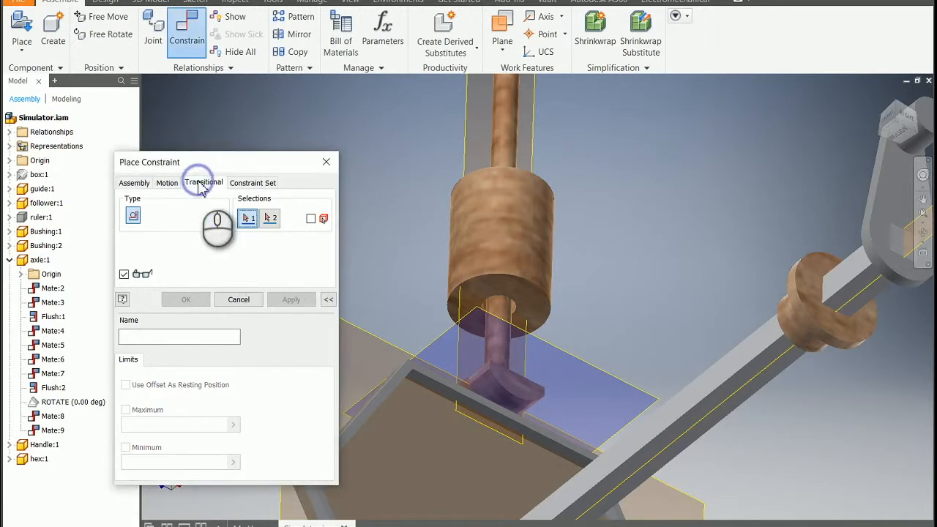
{"action": "left_click", "coordinate": [489, 392]}
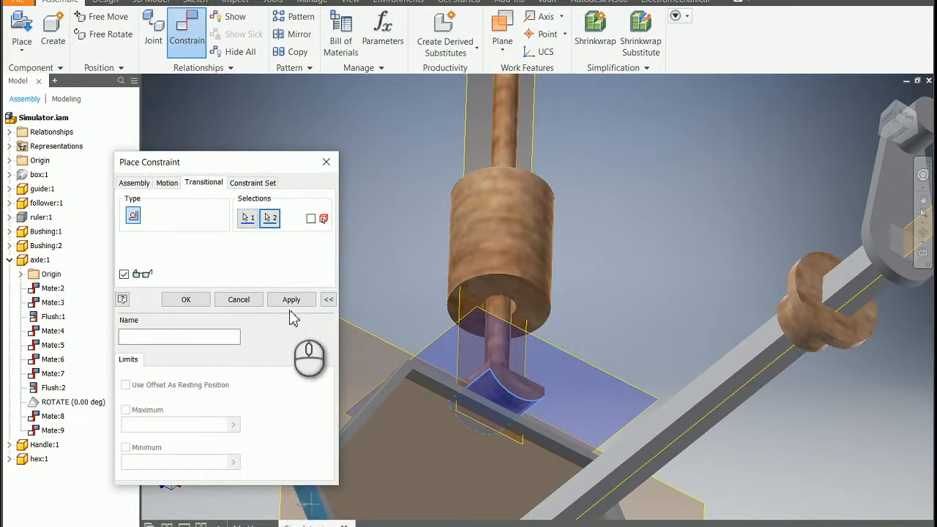
{"action": "left_click", "coordinate": [292, 300]}
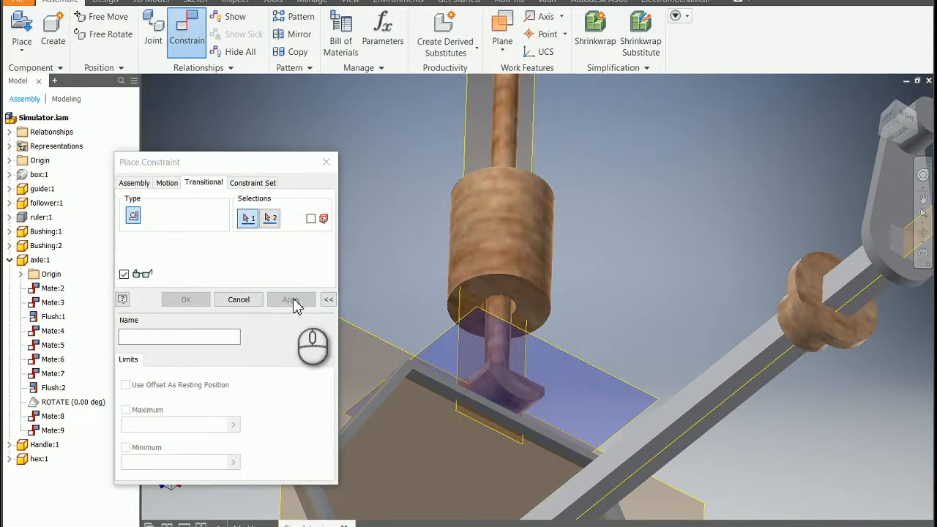
{"action": "left_click", "coordinate": [326, 161]}
Unsuppress the ROTATE constraint and turn on the ruler's visibility
{"action": "scroll", "coordinate": [447, 320], "scroll_direction": "up", "scroll_amount": 5}
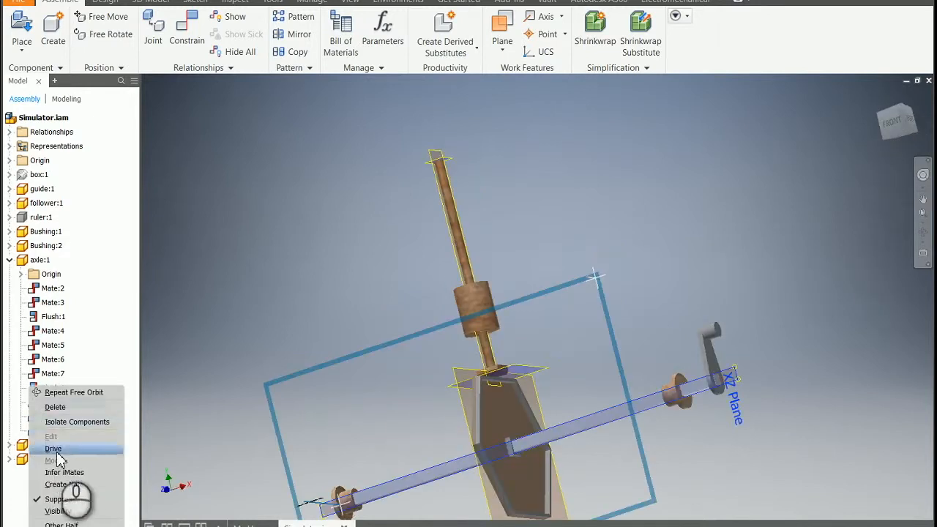
{"action": "left_click", "coordinate": [61, 499]}
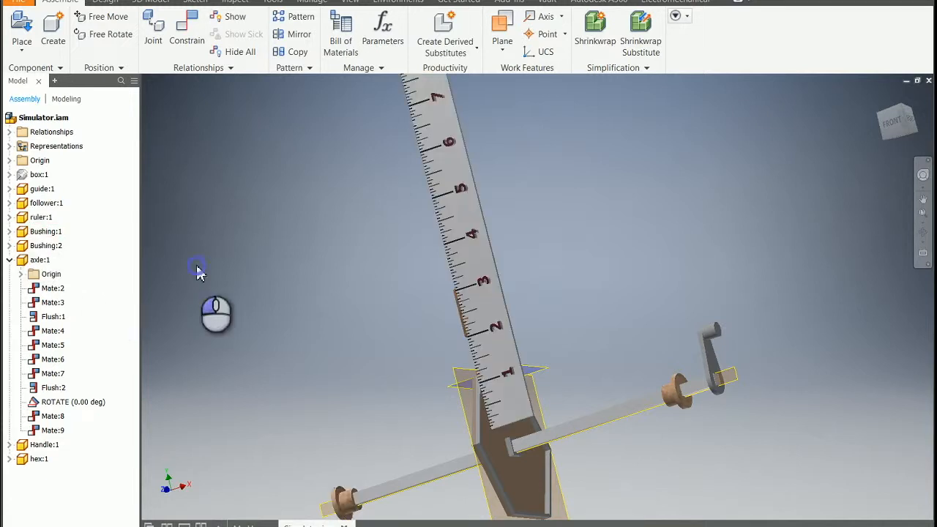
Open the Drive controls for the axle's ROTATE constraint and view the mechanism squarely from the front against the ruler
{"action": "right_click", "coordinate": [51, 432]}
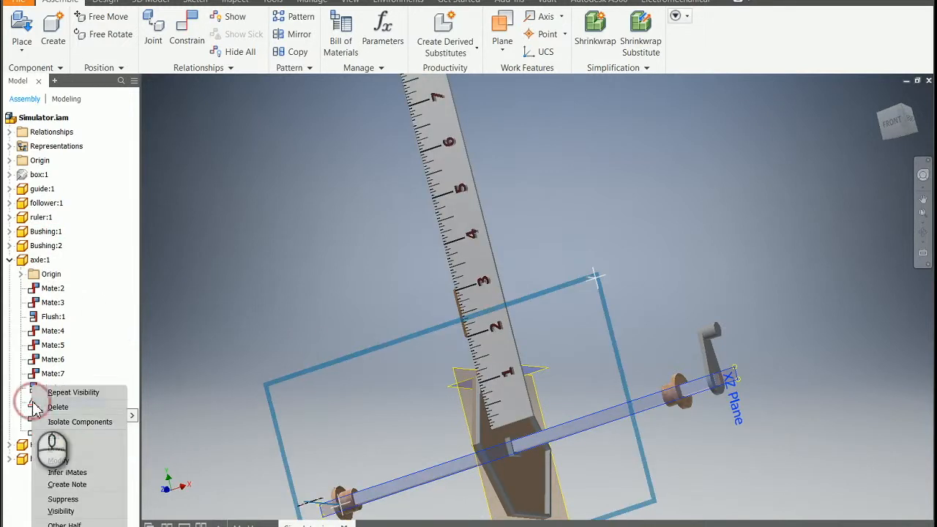
{"action": "left_click", "coordinate": [56, 448]}
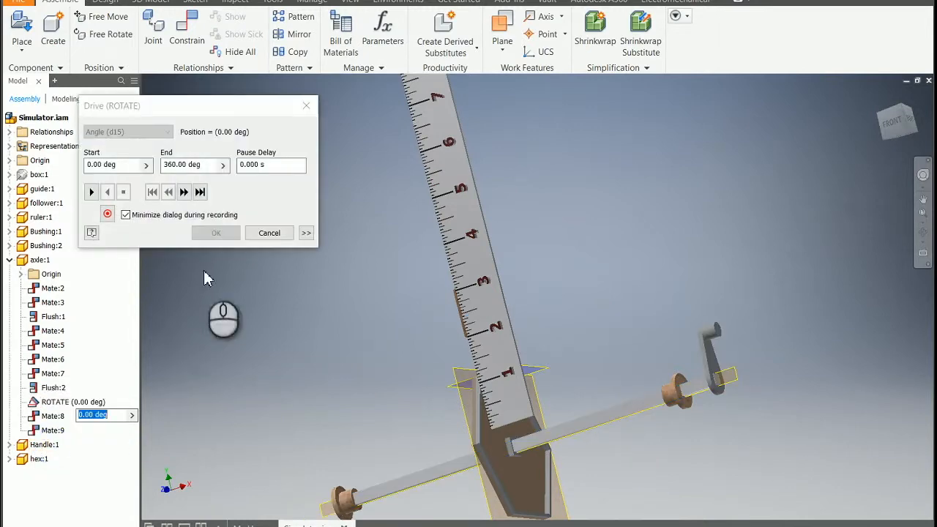
{"action": "left_click", "coordinate": [892, 122]}
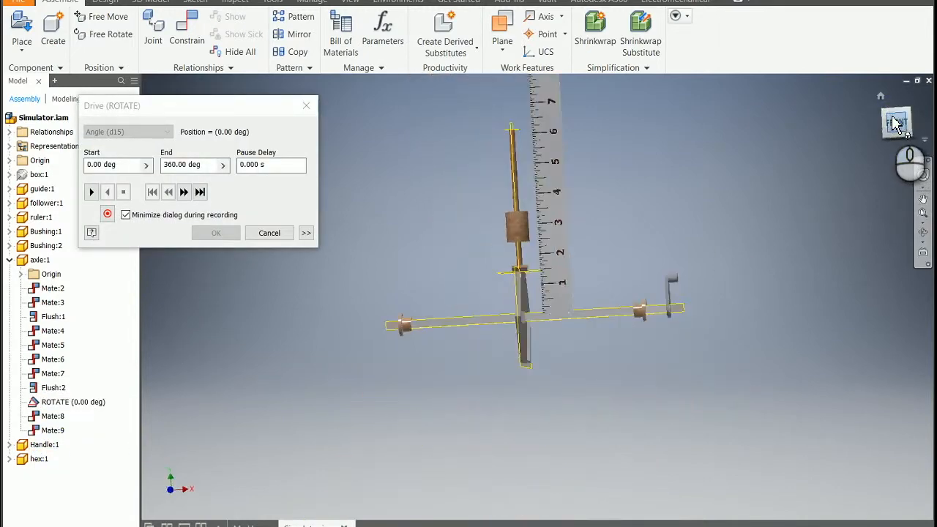
{"action": "scroll", "coordinate": [638, 209], "scroll_direction": "down", "scroll_amount": 3}
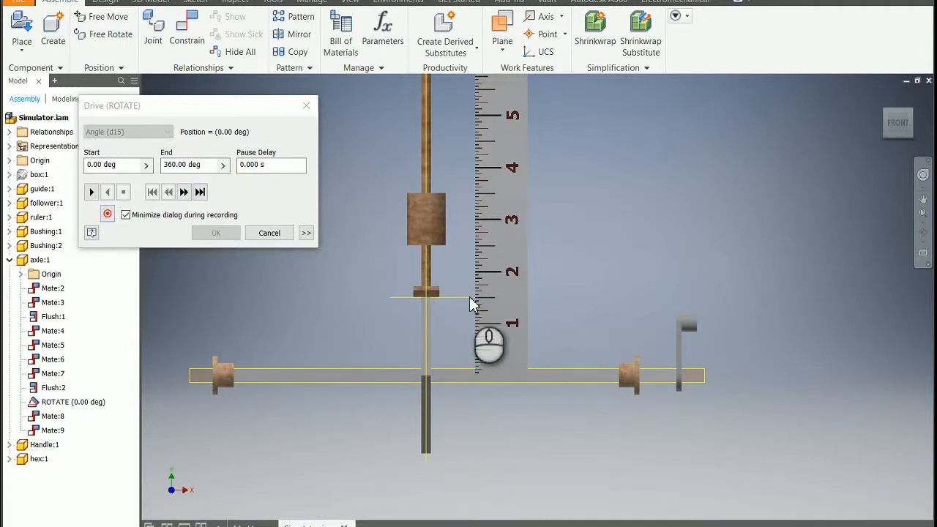
{"action": "scroll", "coordinate": [558, 151], "scroll_direction": "up", "scroll_amount": 3}
{"action": "middle_click_drag", "start_coordinate": [559, 151], "coordinate": [547, 286]}
{"action": "scroll", "coordinate": [547, 291], "scroll_direction": "down", "scroll_amount": 4}
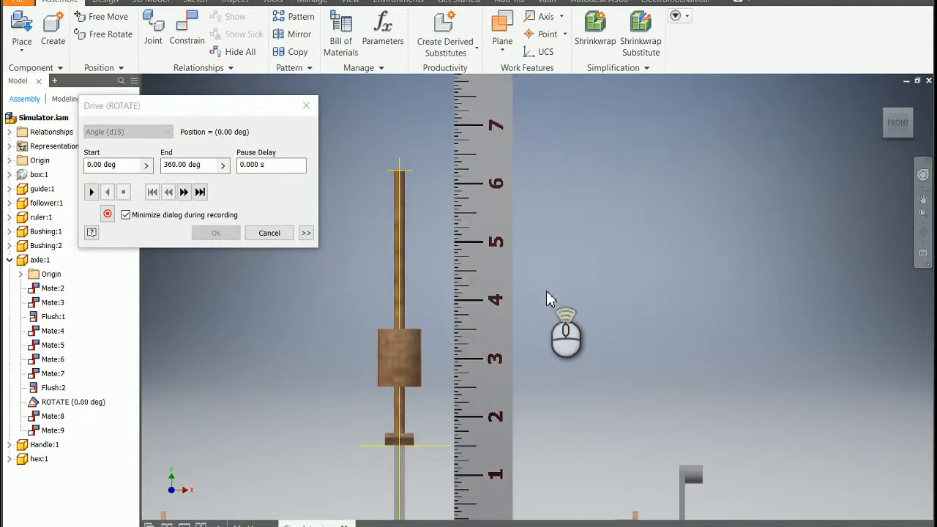
{"action": "scroll", "coordinate": [546, 291], "scroll_direction": "up", "scroll_amount": 3}
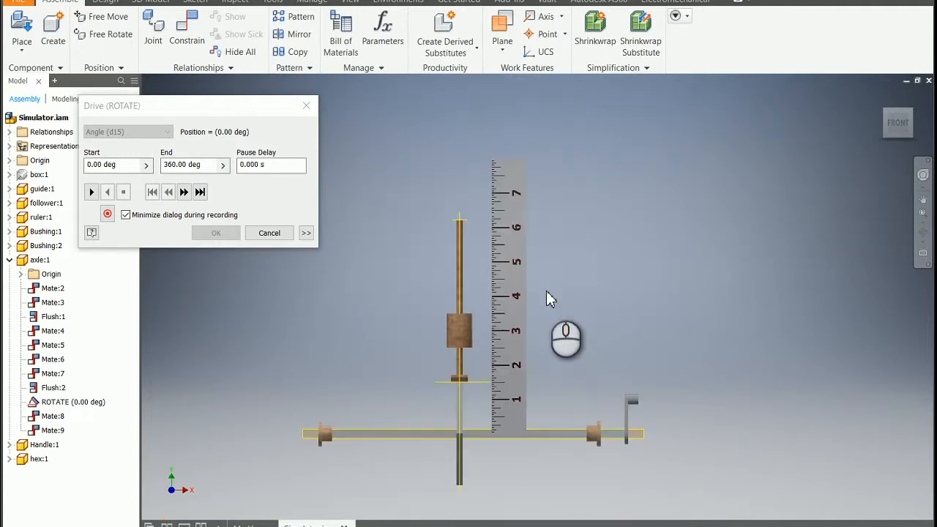
Advance the ROTATE drive one increment at a time from 0 to 330 deg, and finish at the 360 deg end position
{"action": "left_click", "coordinate": [184, 192]}
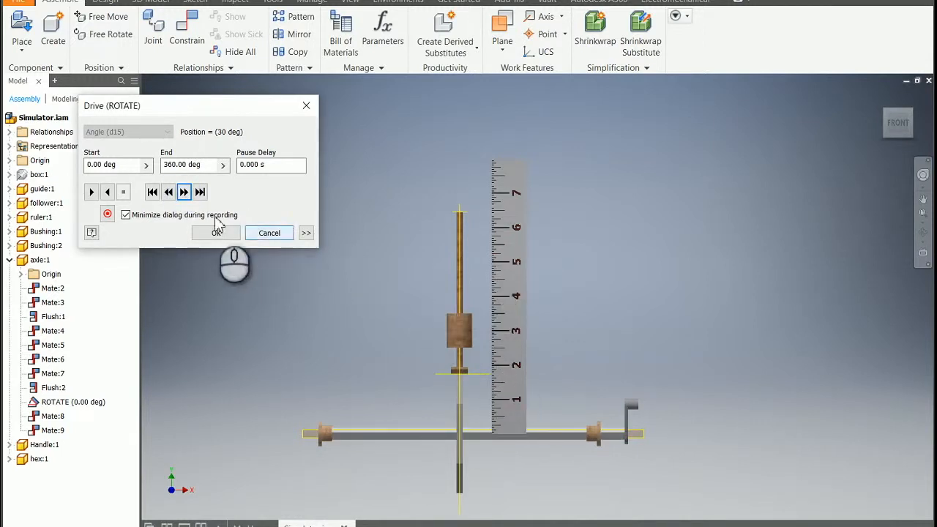
{"action": "left_click", "coordinate": [184, 193]}
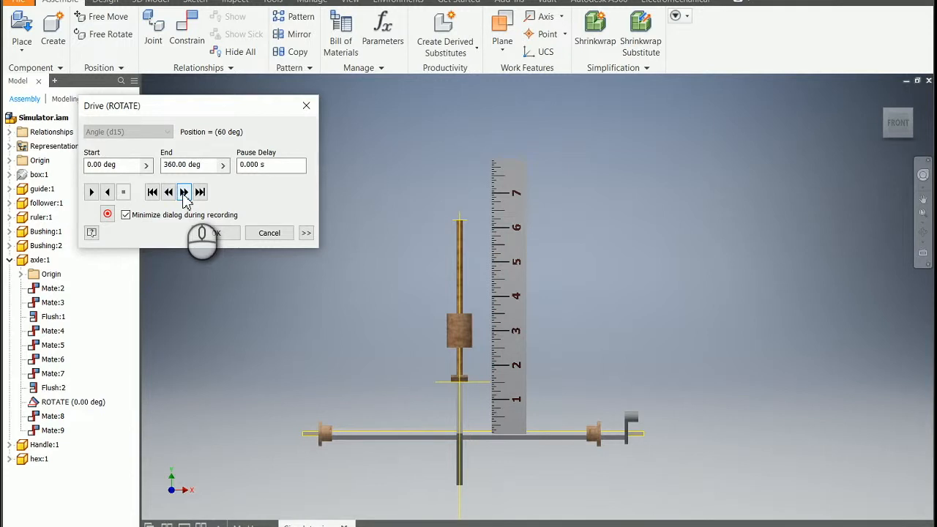
{"action": "left_click", "coordinate": [184, 193]}
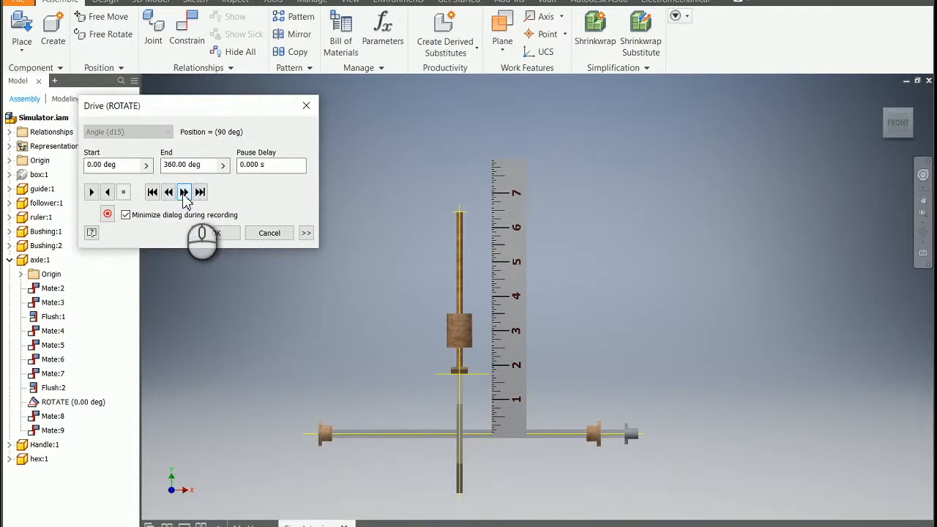
{"action": "left_click", "coordinate": [184, 192]}
{"action": "left_click", "coordinate": [184, 193]}
{"action": "left_click", "coordinate": [183, 193]}
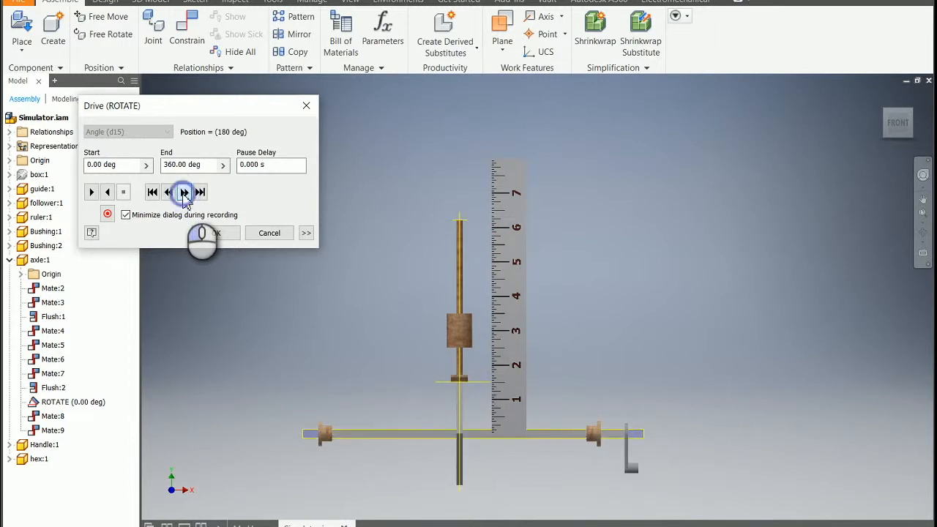
{"action": "left_click", "coordinate": [184, 192]}
{"action": "left_click", "coordinate": [183, 193]}
{"action": "left_click", "coordinate": [184, 192]}
{"action": "left_click", "coordinate": [184, 192]}
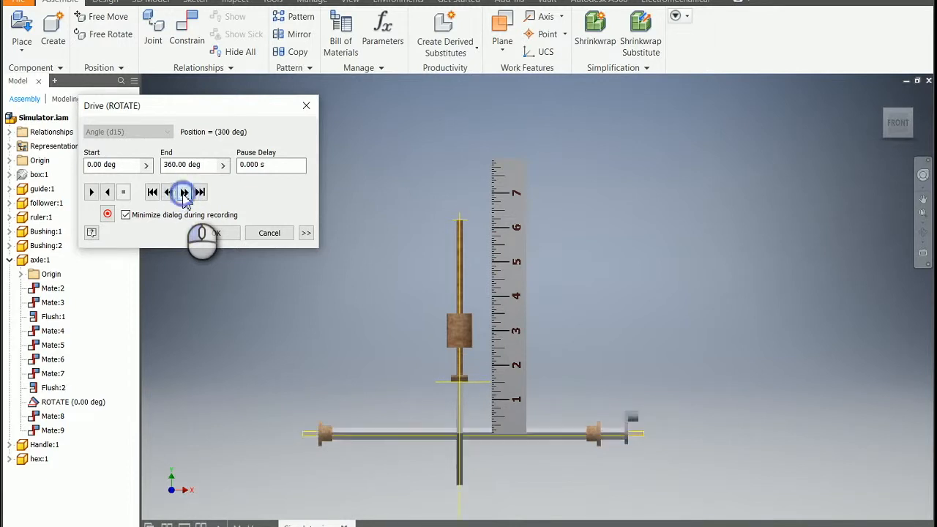
{"action": "left_click", "coordinate": [184, 193]}
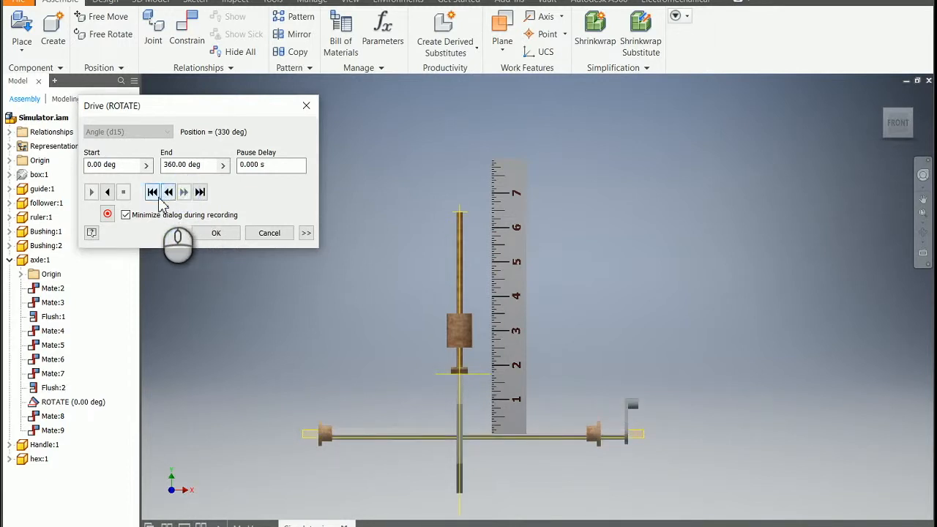
{"action": "left_click", "coordinate": [200, 193]}
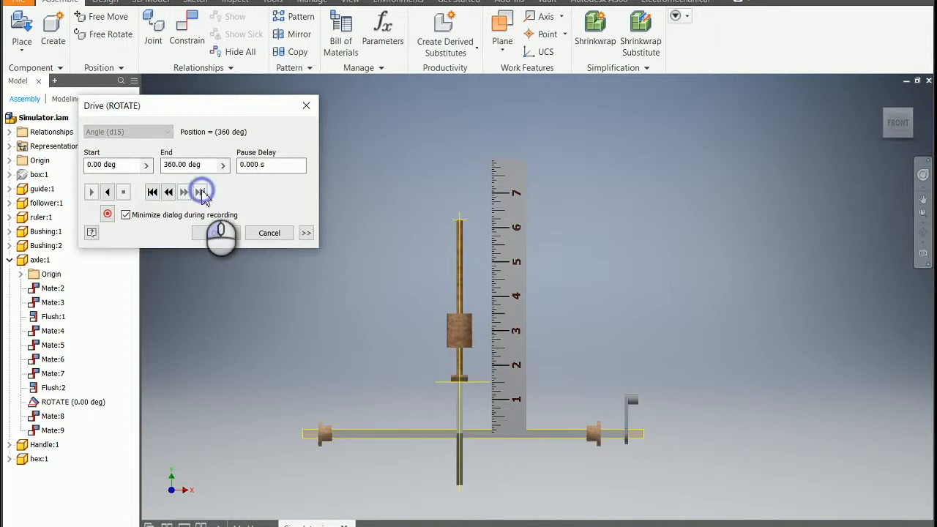
Reset the ROTATE drive to its 0 deg start and play the hex cam's motion forward
{"action": "left_click", "coordinate": [923, 232]}
{"action": "left_click_drag", "start_coordinate": [609, 293], "coordinate": [488, 333]}
{"action": "left_click", "coordinate": [152, 192]}
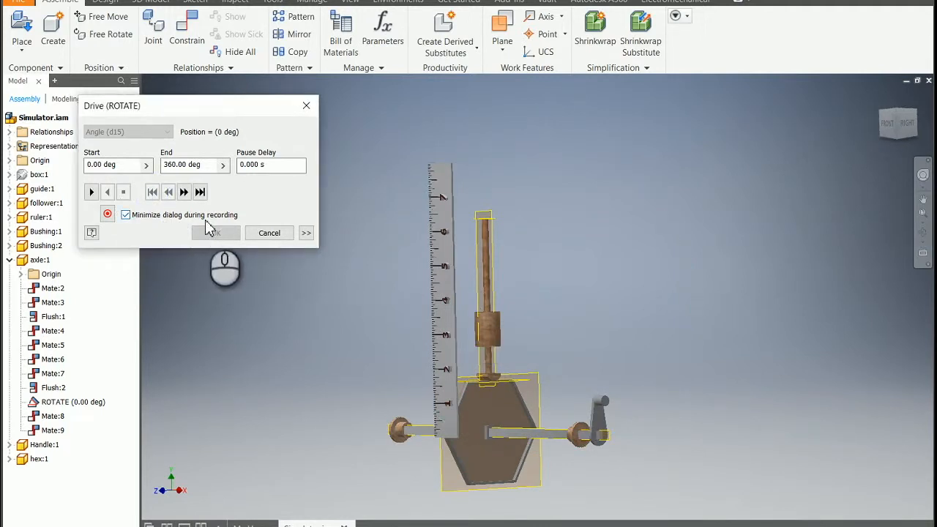
{"action": "left_click", "coordinate": [91, 193]}
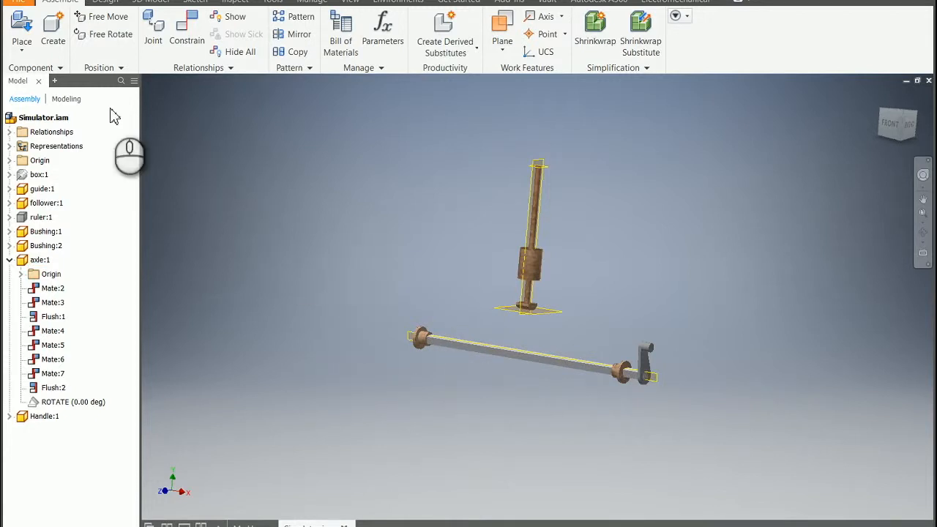
Place one instance of the eccentric part from the Simulator folder in the assembly, beside the follower
{"action": "left_click", "coordinate": [19, 28]}
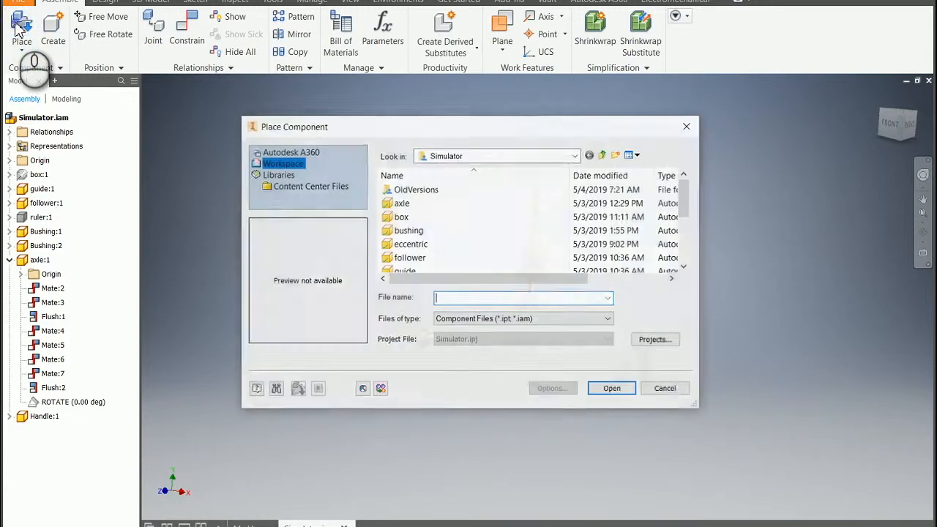
{"action": "scroll", "coordinate": [491, 208], "scroll_direction": "down", "scroll_amount": 1}
{"action": "scroll", "coordinate": [492, 211], "scroll_direction": "down", "scroll_amount": 2}
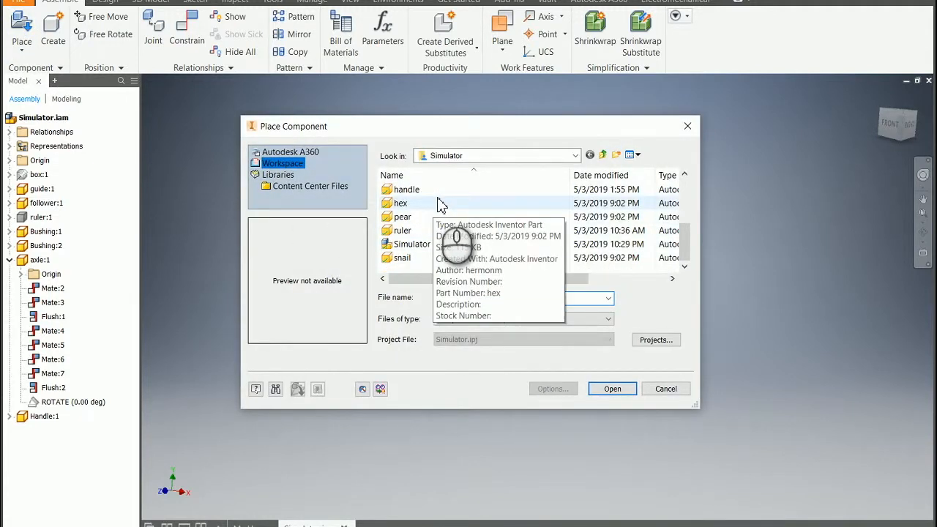
{"action": "scroll", "coordinate": [439, 205], "scroll_direction": "up", "scroll_amount": 3}
{"action": "left_click", "coordinate": [413, 232]}
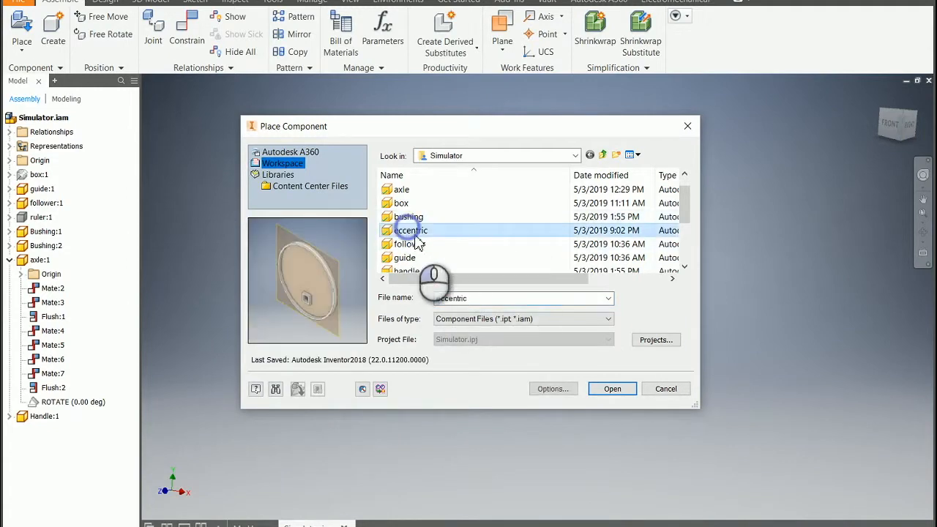
{"action": "left_click", "coordinate": [615, 389]}
{"action": "left_click", "coordinate": [625, 233]}
{"action": "right_click", "coordinate": [621, 236]}
{"action": "left_click", "coordinate": [665, 229]}
{"action": "scroll", "coordinate": [706, 277], "scroll_direction": "up", "scroll_amount": 3}
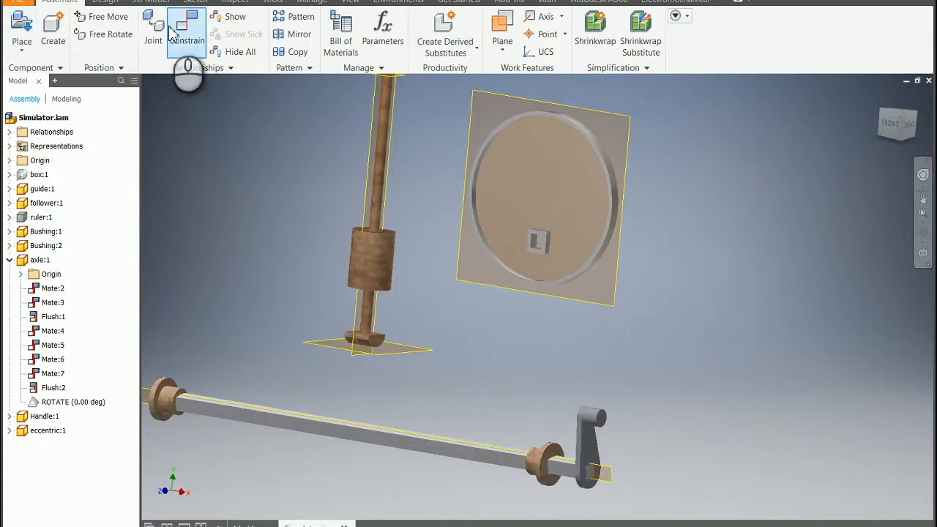
Free-rotate the eccentric cam so its square hub hole is tilted and sits toward the upper part of the disc
{"action": "left_click", "coordinate": [108, 35]}
{"action": "left_click", "coordinate": [517, 173]}
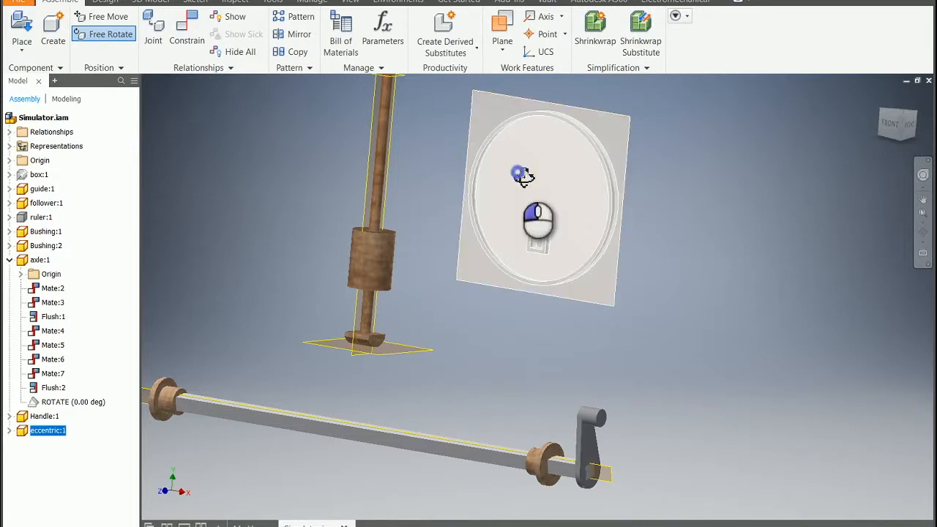
{"action": "left_click_drag", "start_coordinate": [519, 170], "coordinate": [535, 140]}
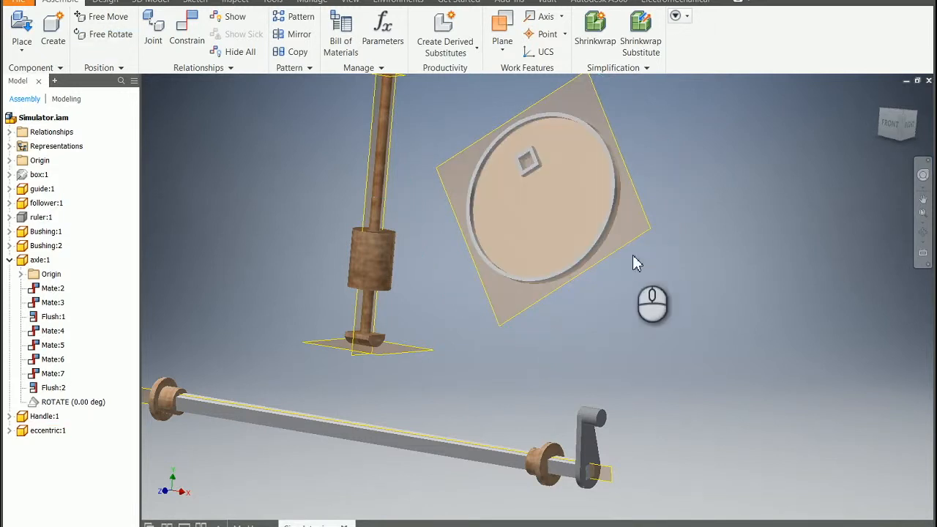
Mate the upper inner face of the eccentric cam's hub hole to the axle's top face with 0.000 in offset
{"action": "left_click", "coordinate": [192, 33]}
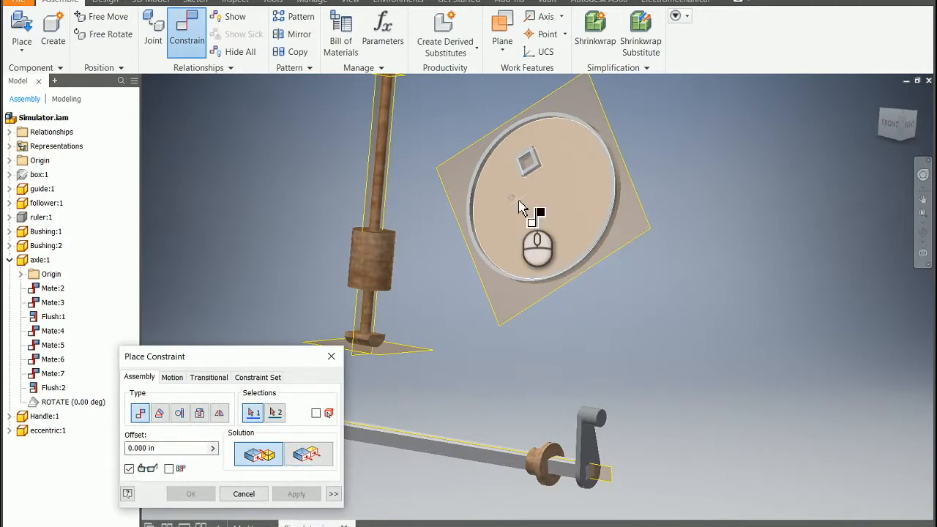
{"action": "scroll", "coordinate": [521, 204], "scroll_direction": "up", "scroll_amount": 3}
{"action": "scroll", "coordinate": [525, 187], "scroll_direction": "down", "scroll_amount": 1}
{"action": "scroll", "coordinate": [546, 161], "scroll_direction": "down", "scroll_amount": 1}
{"action": "scroll", "coordinate": [549, 147], "scroll_direction": "up", "scroll_amount": 3}
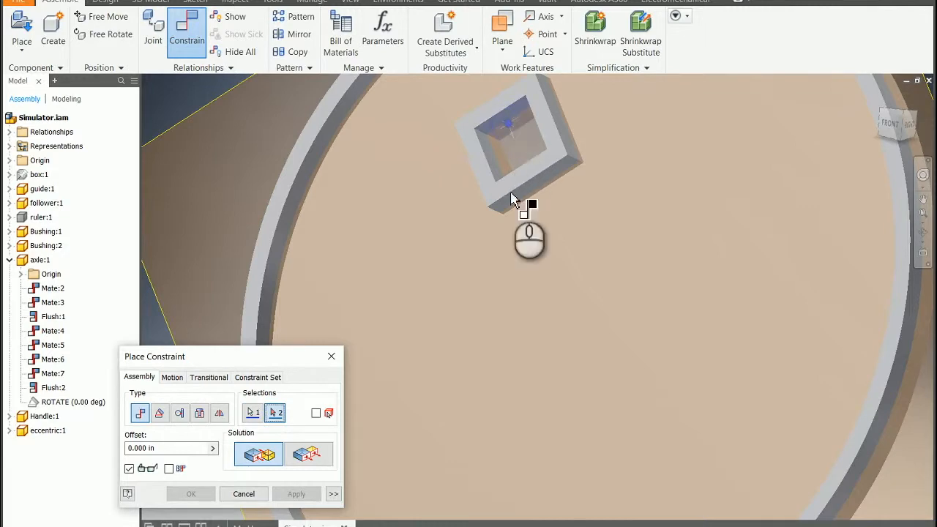
{"action": "scroll", "coordinate": [527, 247], "scroll_direction": "down", "scroll_amount": 5}
{"action": "scroll", "coordinate": [474, 414], "scroll_direction": "up", "scroll_amount": 4}
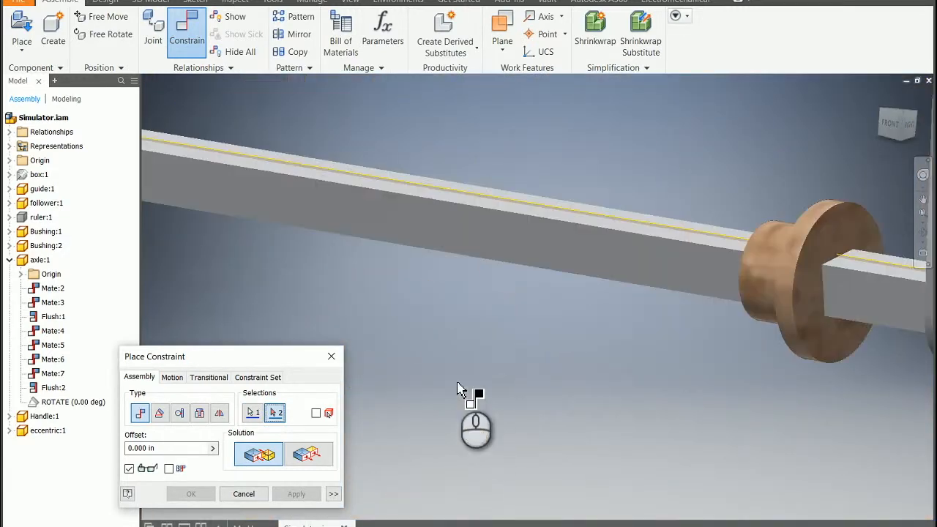
{"action": "left_click", "coordinate": [389, 193]}
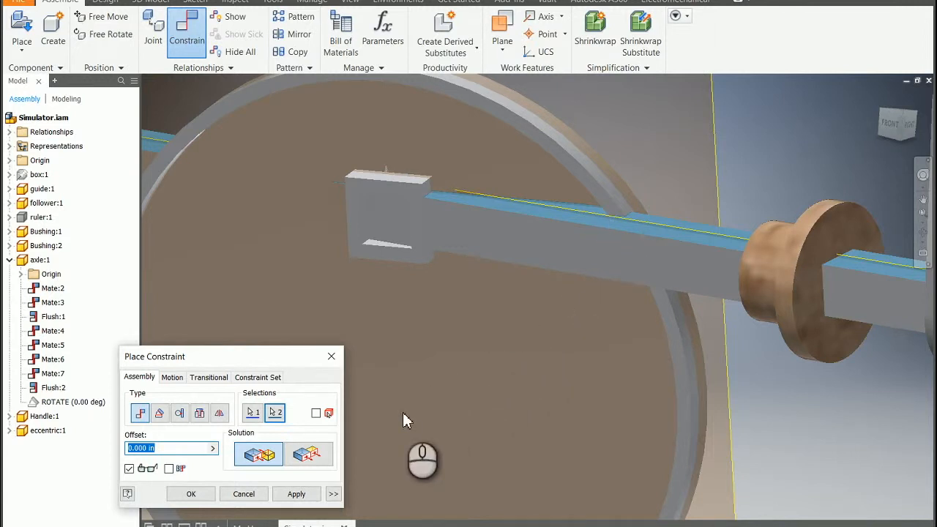
{"action": "left_click", "coordinate": [296, 494]}
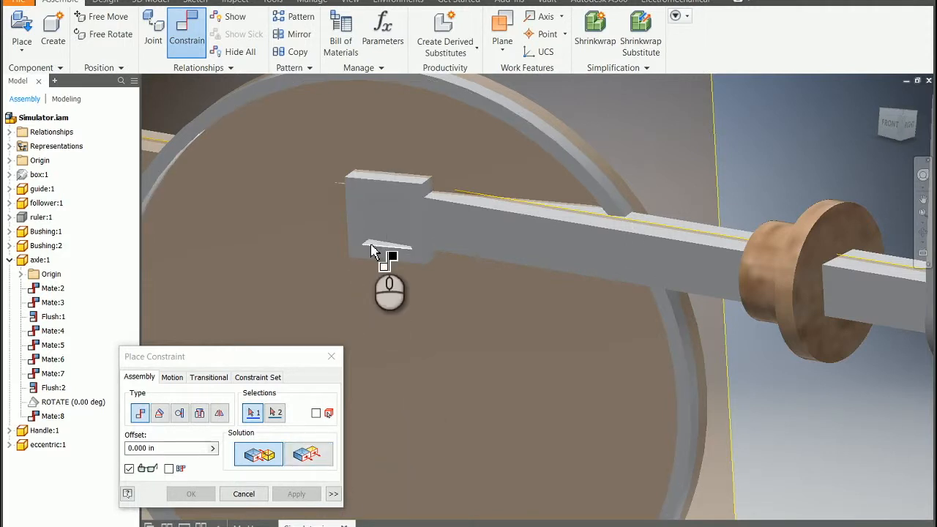
Mate the inner side face of the eccentric cam's hub hole to the axle's front side face with 0.000 in offset
{"action": "scroll", "coordinate": [372, 251], "scroll_direction": "up", "scroll_amount": 2}
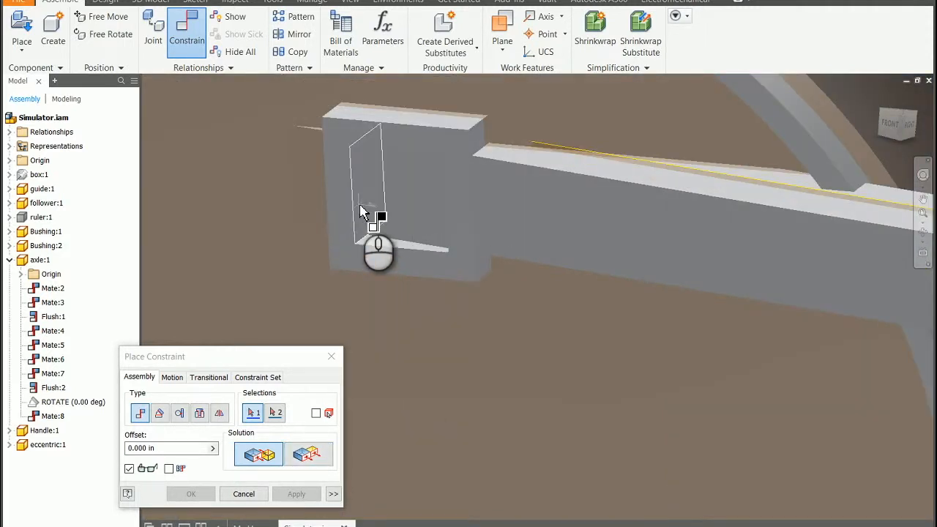
{"action": "left_click", "coordinate": [364, 212]}
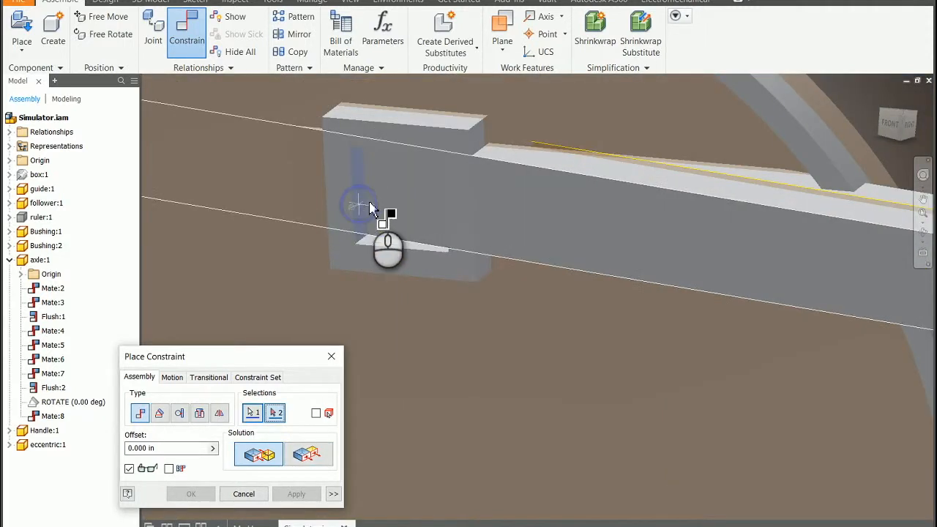
{"action": "left_click", "coordinate": [773, 230]}
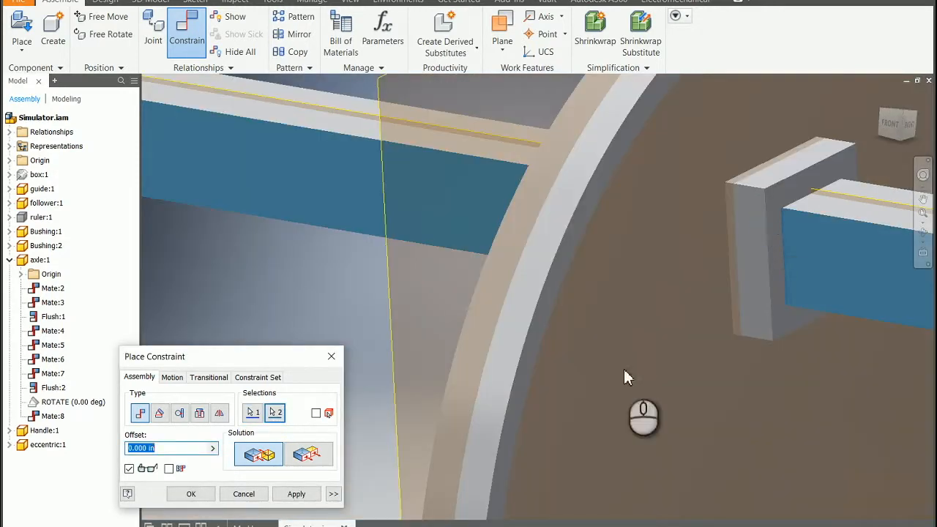
{"action": "left_click", "coordinate": [297, 494]}
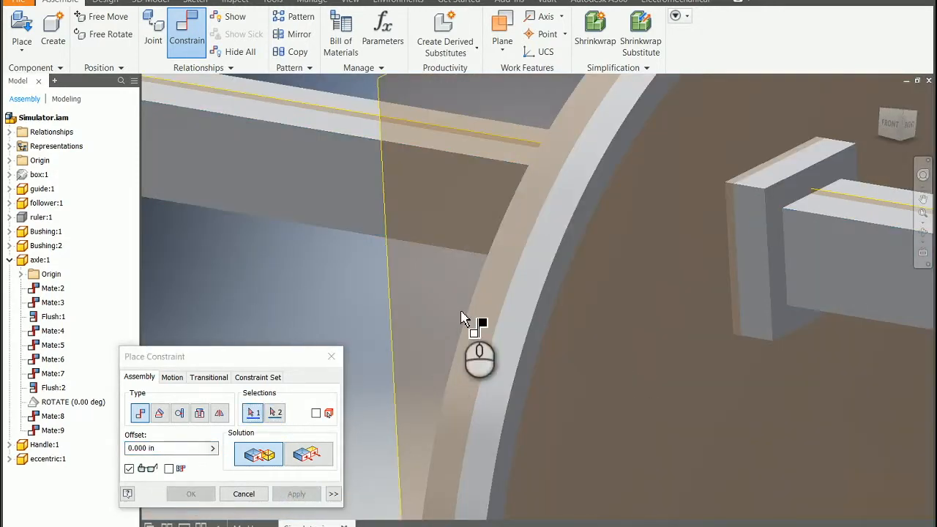
Apply a flush constraint with 0.000 in offset between the eccentric cam's XY plane and the follower's vertical work plane
{"action": "scroll", "coordinate": [471, 324], "scroll_direction": "down", "scroll_amount": 5}
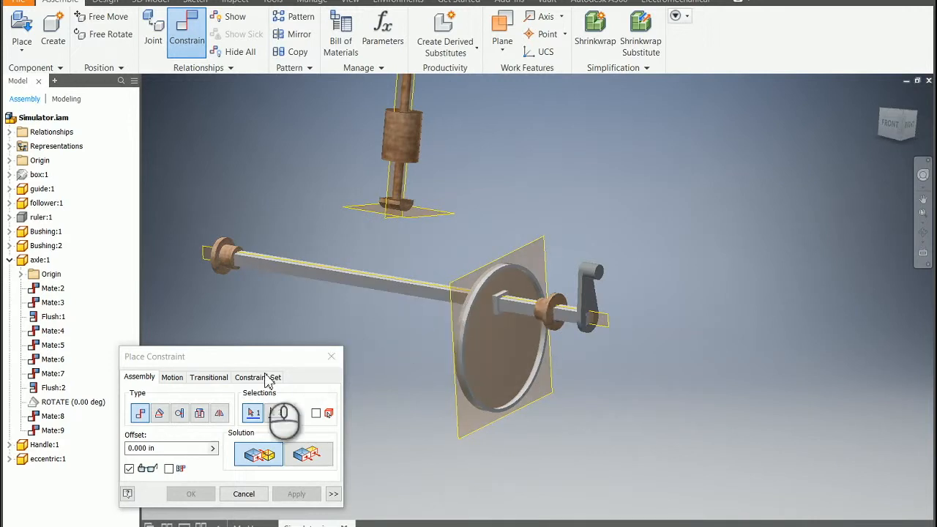
{"action": "left_click", "coordinate": [309, 455]}
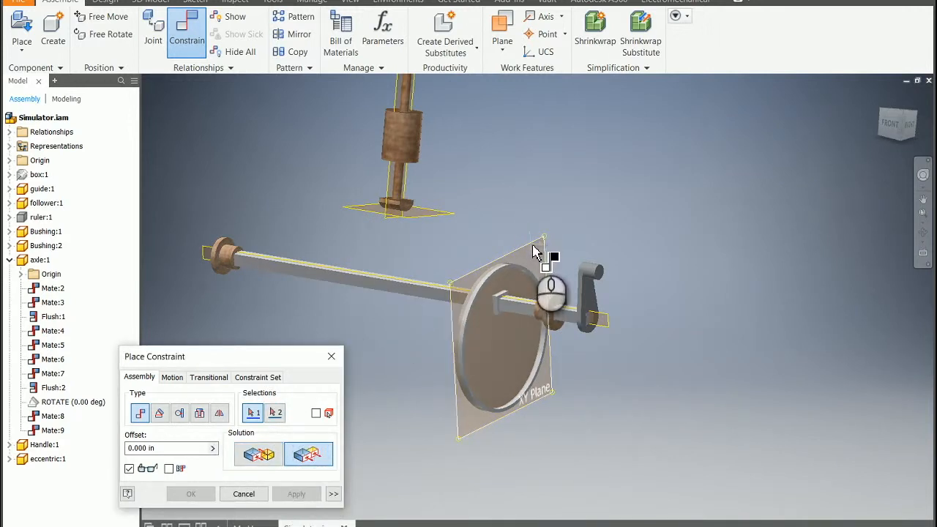
{"action": "scroll", "coordinate": [391, 185], "scroll_direction": "up", "scroll_amount": 3}
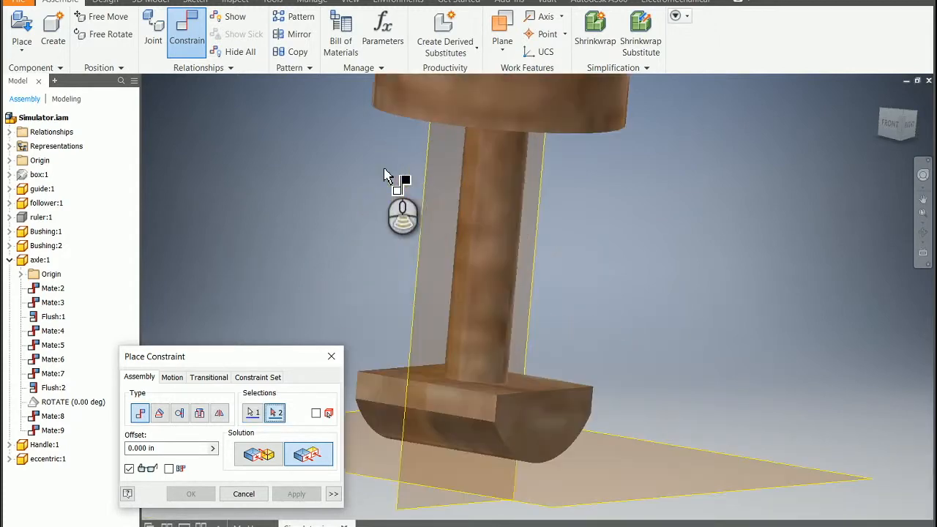
{"action": "left_click", "coordinate": [425, 193]}
{"action": "left_click", "coordinate": [295, 494]}
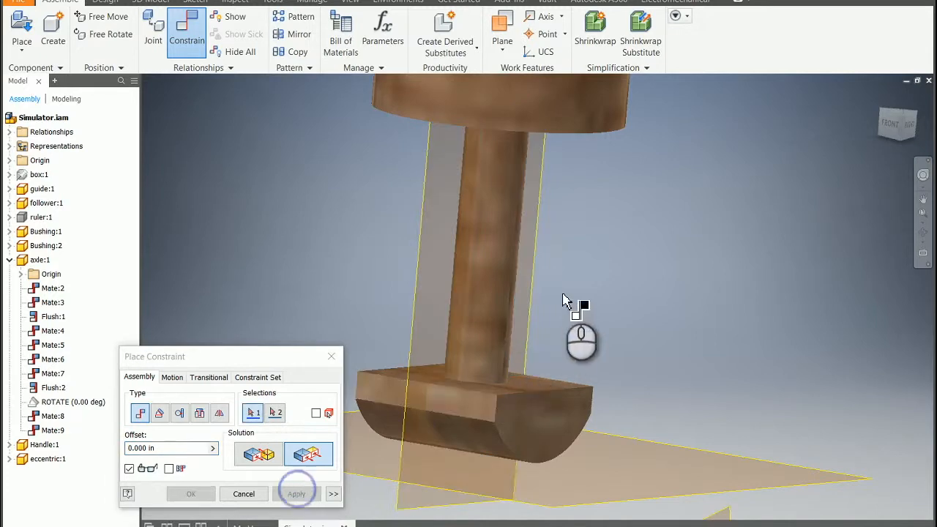
{"action": "scroll", "coordinate": [567, 302], "scroll_direction": "down", "scroll_amount": 5}
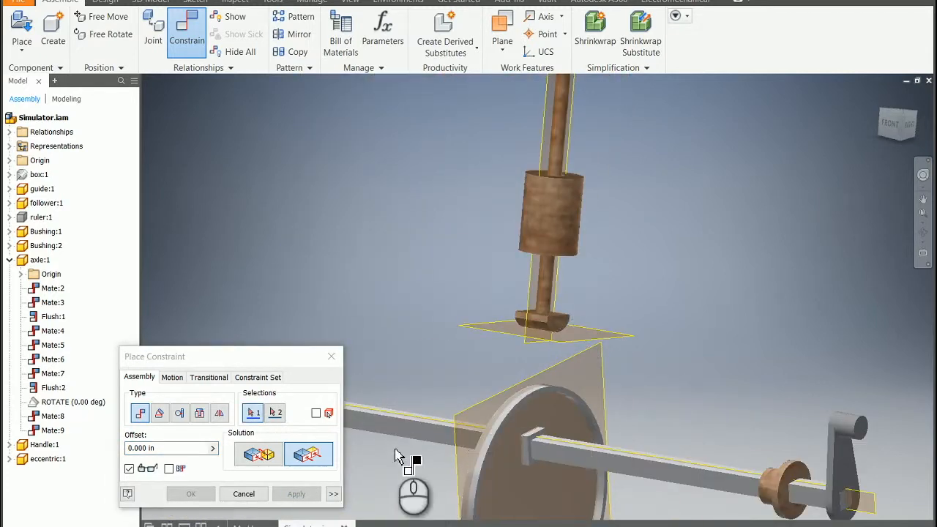
Apply a transitional constraint between the follower's curved bottom face and the eccentric cam's outer rim
{"action": "left_click", "coordinate": [924, 233]}
{"action": "left_click_drag", "start_coordinate": [597, 410], "coordinate": [586, 264]}
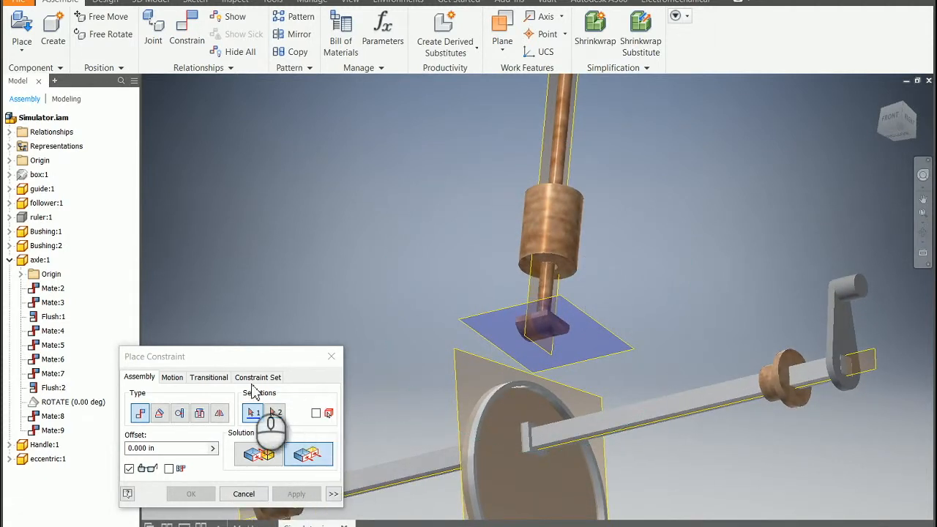
{"action": "left_click", "coordinate": [203, 380]}
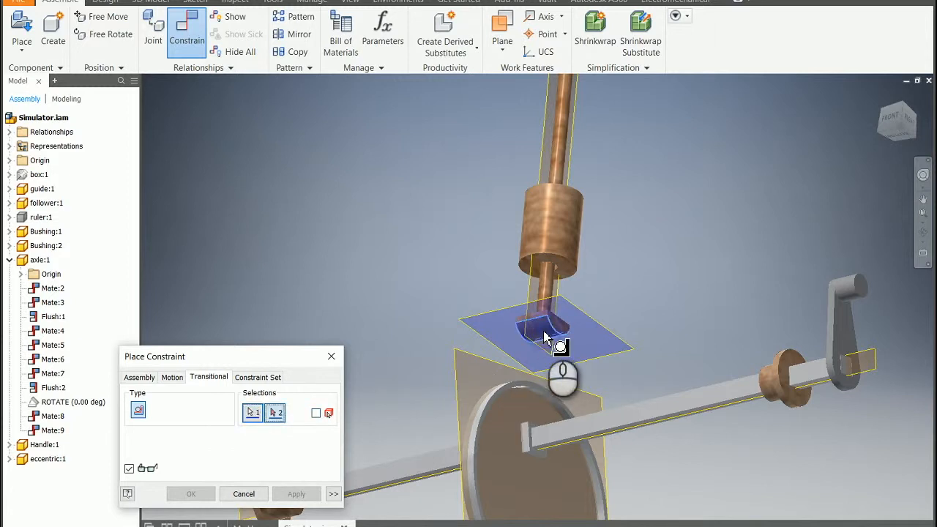
{"action": "left_click", "coordinate": [470, 446]}
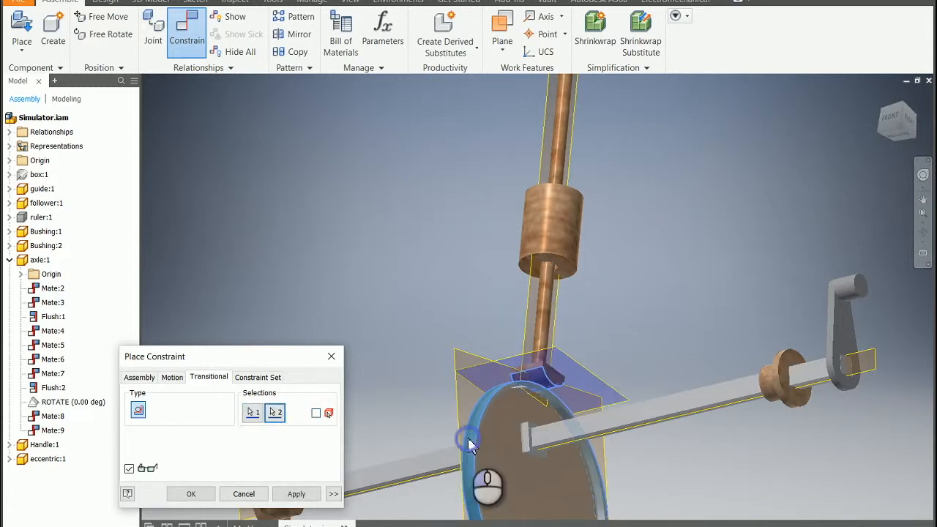
{"action": "left_click", "coordinate": [294, 496]}
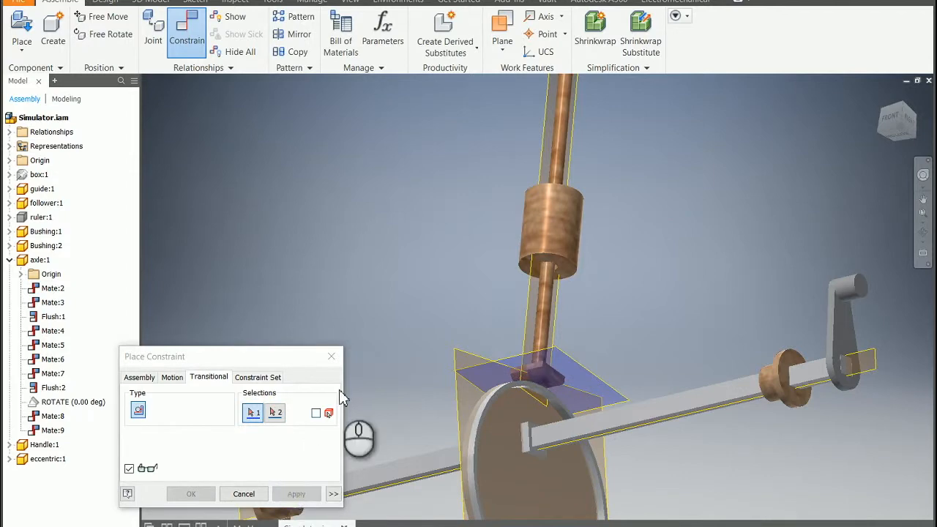
{"action": "left_click", "coordinate": [331, 357]}
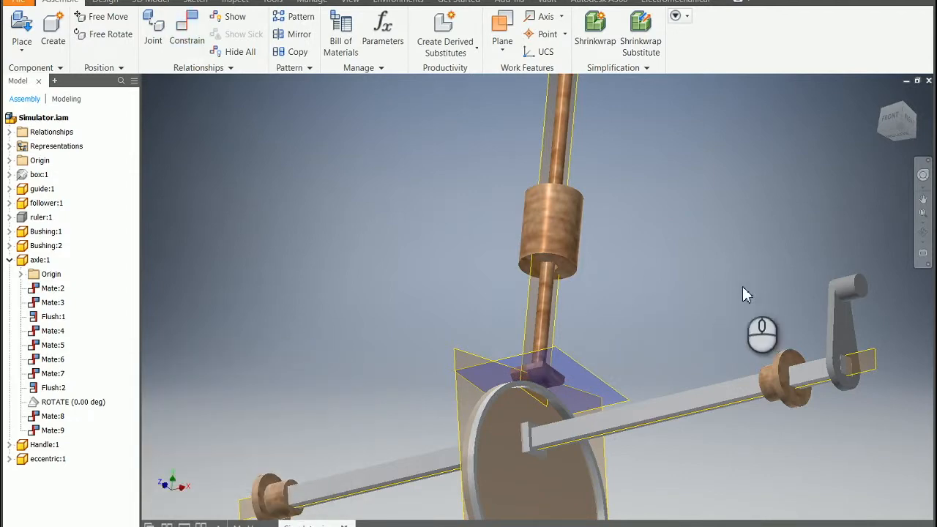
Turn the crank handle to test the follower's motion, and make the ruler visible in the front view
{"action": "left_click_drag", "start_coordinate": [852, 282], "coordinate": [846, 154]}
{"action": "scroll", "coordinate": [678, 276], "scroll_direction": "down", "scroll_amount": 5}
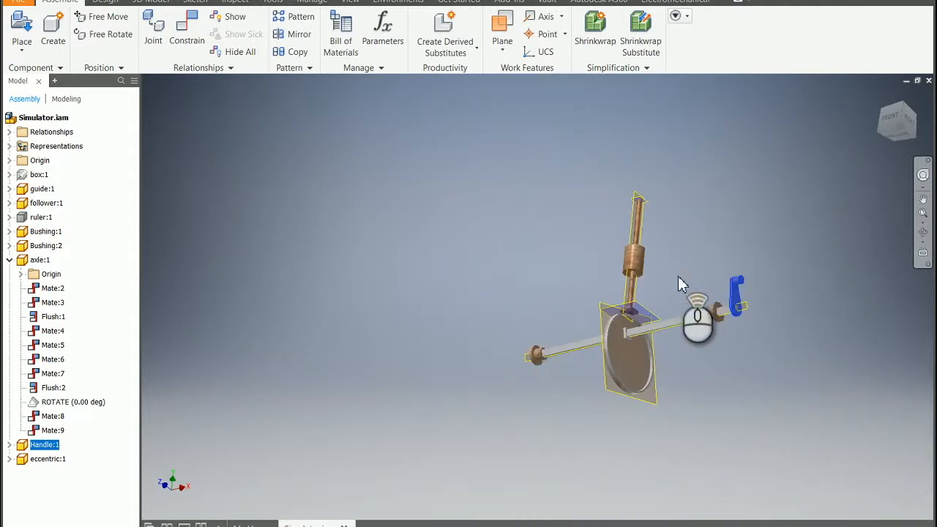
{"action": "left_click", "coordinate": [891, 117]}
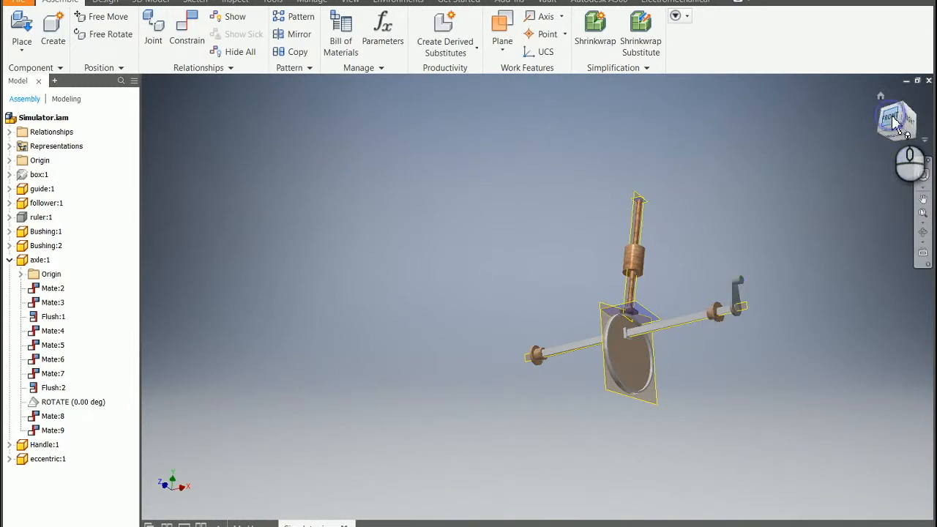
{"action": "scroll", "coordinate": [696, 362], "scroll_direction": "up", "scroll_amount": 5}
{"action": "scroll", "coordinate": [697, 362], "scroll_direction": "down", "scroll_amount": 5}
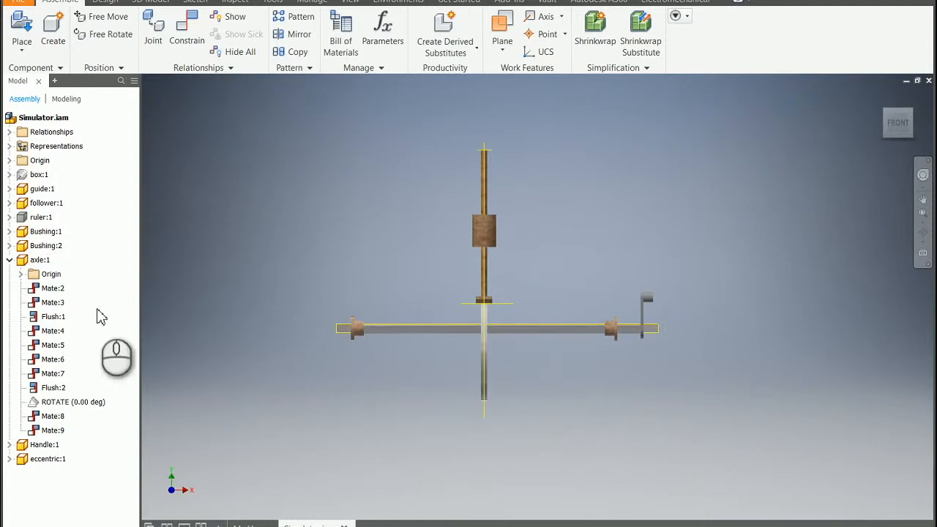
{"action": "left_click", "coordinate": [22, 218]}
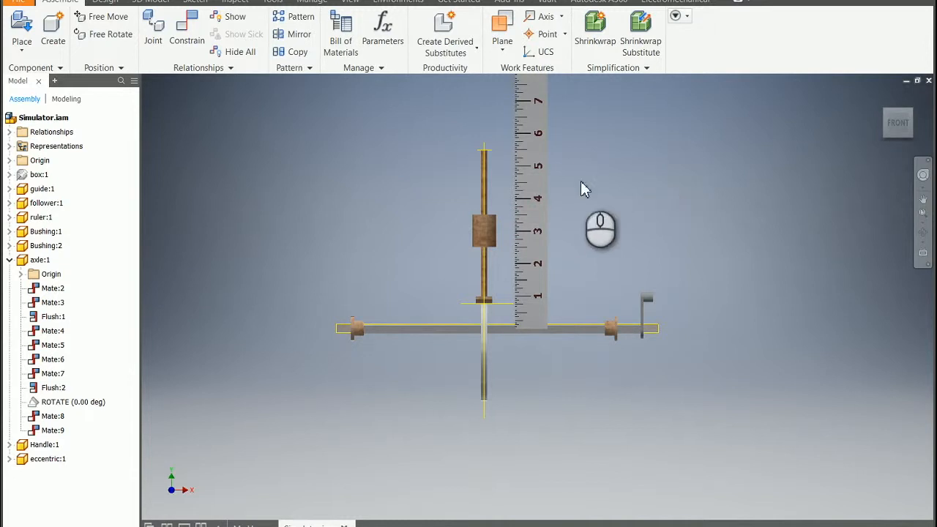
{"action": "scroll", "coordinate": [581, 181], "scroll_direction": "up", "scroll_amount": 3}
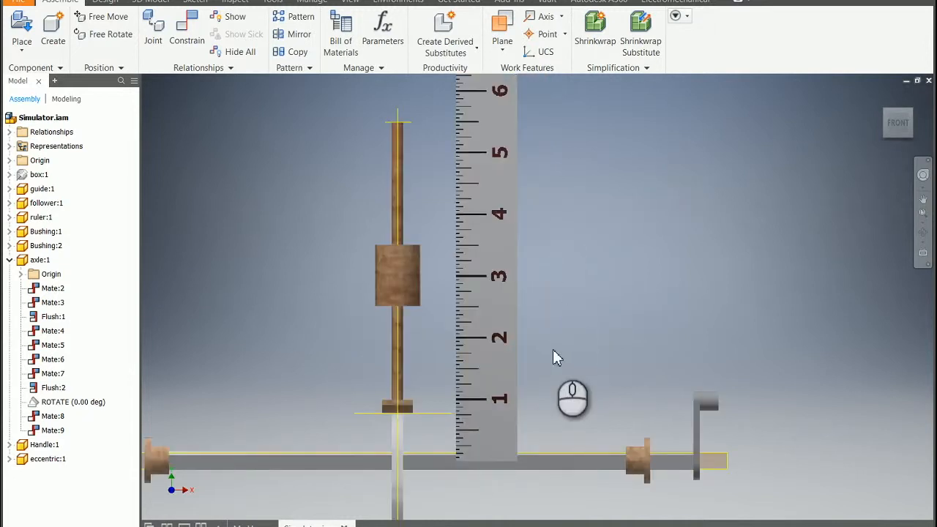
Unsuppress the axle's ROTATE constraint and open its Drive settings with the extended options shown
{"action": "right_click", "coordinate": [34, 409]}
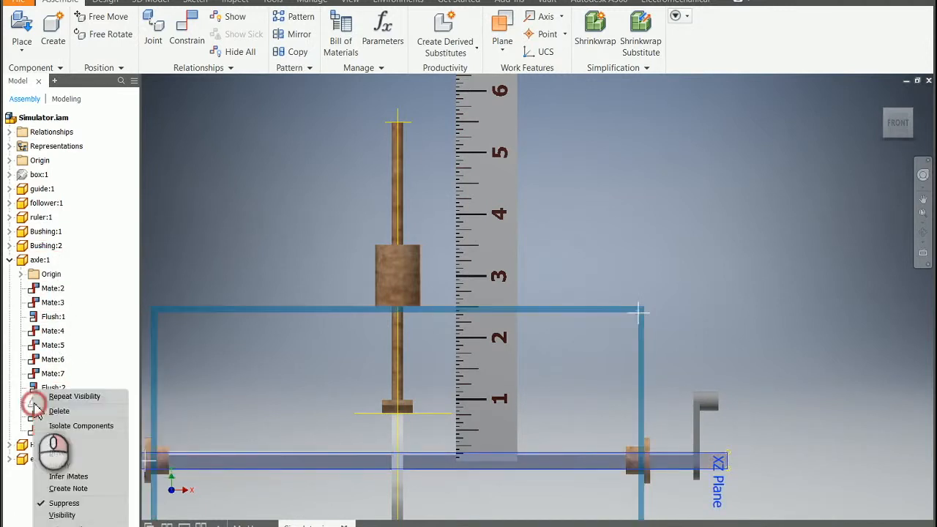
{"action": "left_click", "coordinate": [58, 516]}
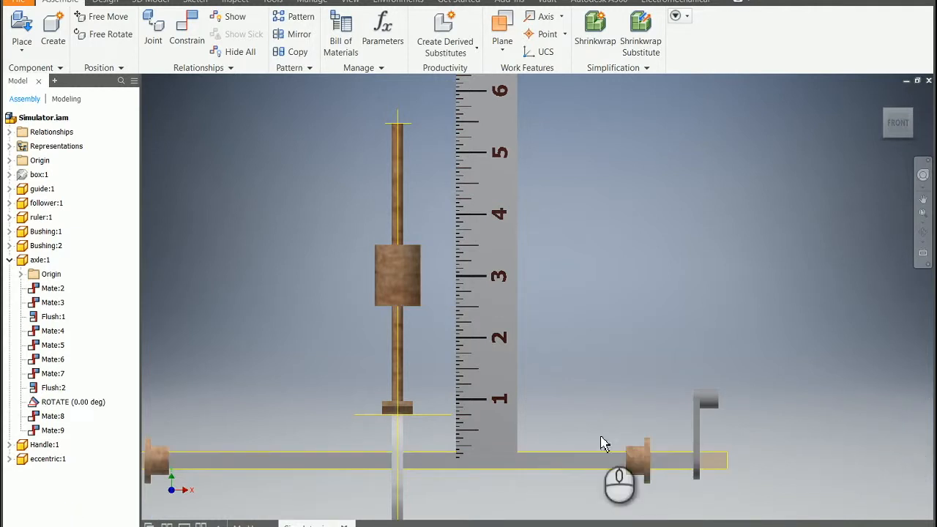
{"action": "right_click", "coordinate": [51, 411]}
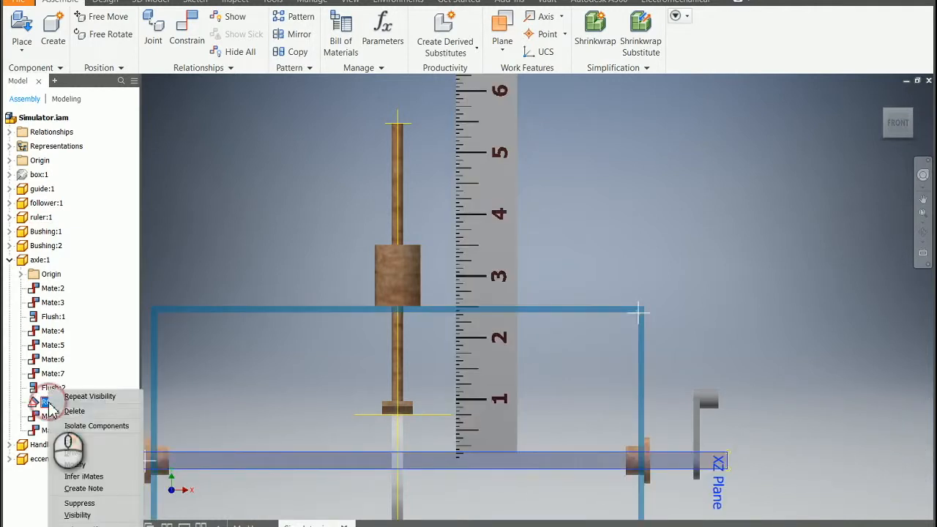
{"action": "left_click", "coordinate": [82, 458]}
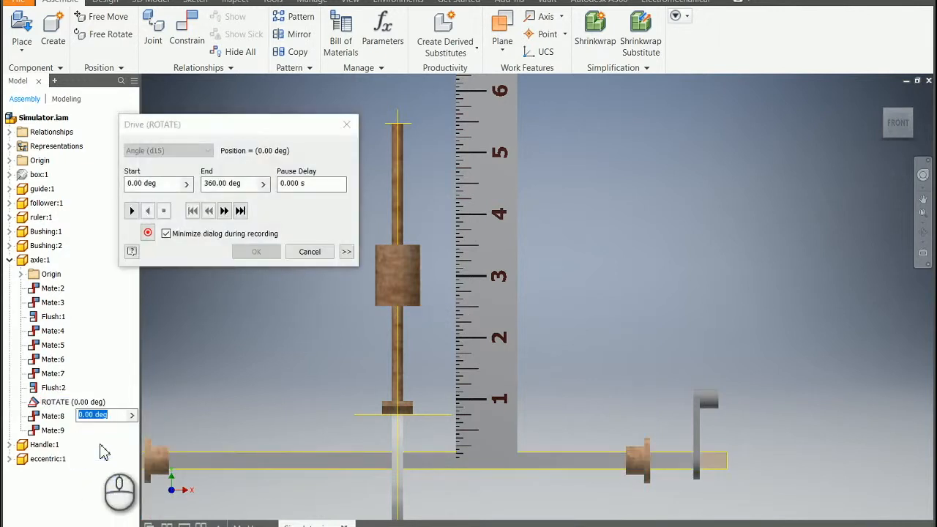
{"action": "left_click", "coordinate": [347, 251]}
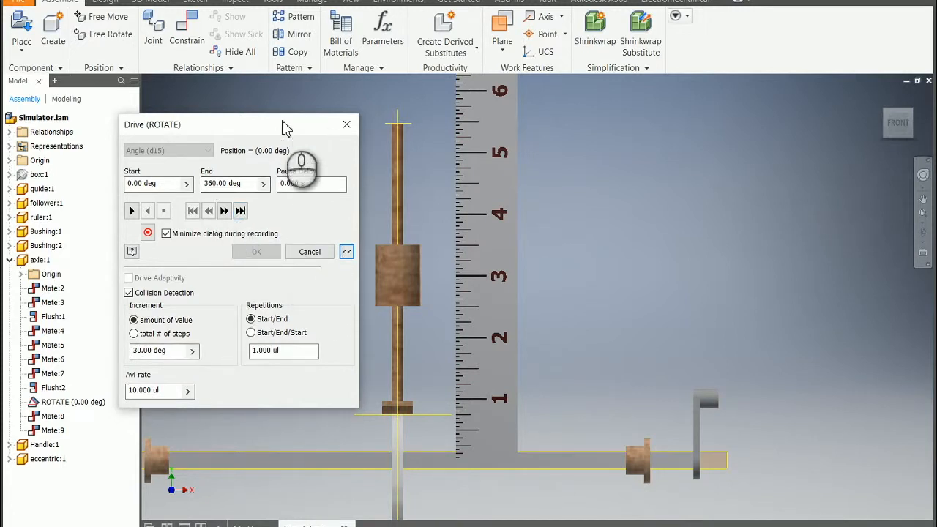
{"action": "left_click_drag", "start_coordinate": [276, 129], "coordinate": [270, 114]}
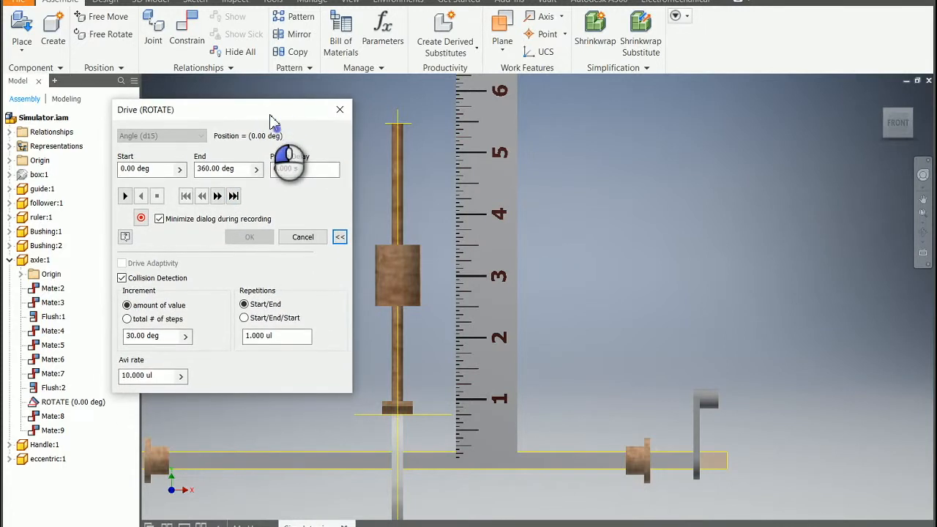
Step the ROTATE drive forward from 0 to 360 degrees in 30-degree increments to examine the follower's height against the ruler
{"action": "left_click", "coordinate": [218, 196]}
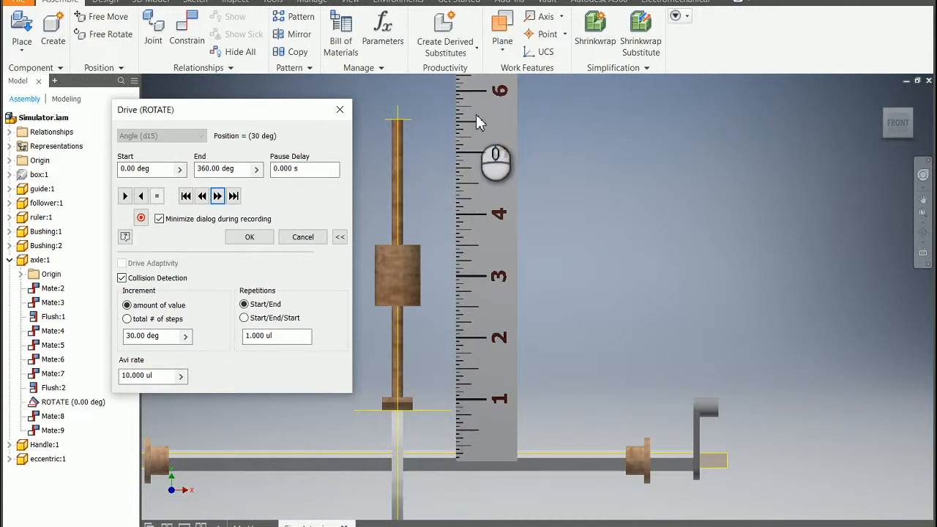
{"action": "left_click", "coordinate": [217, 196]}
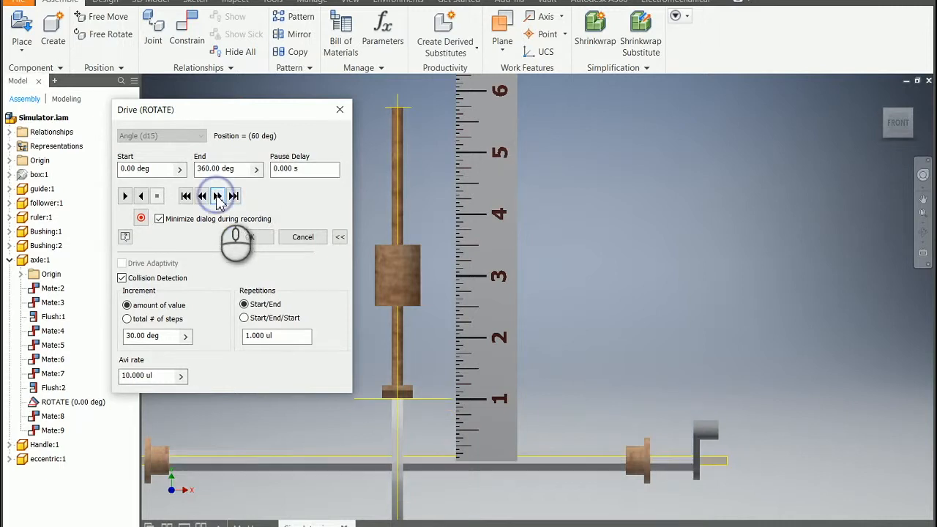
{"action": "left_click", "coordinate": [218, 196]}
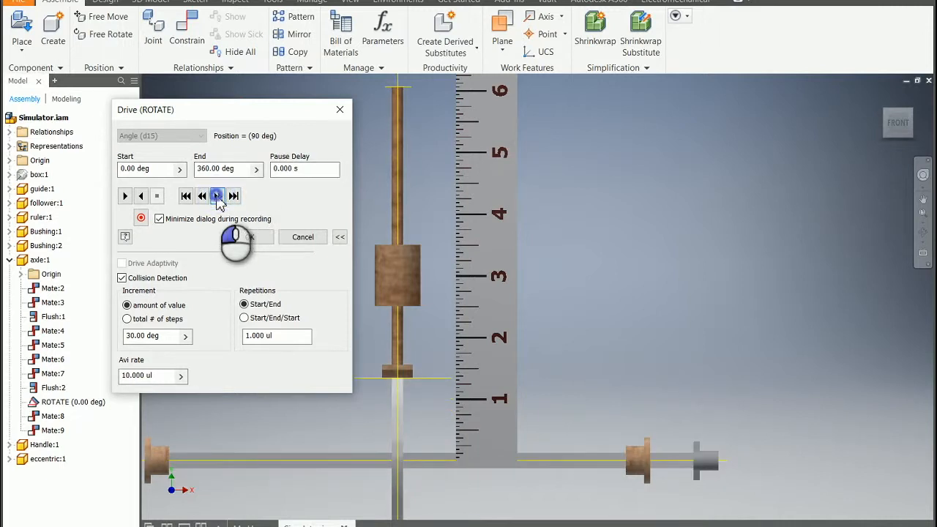
{"action": "left_click", "coordinate": [217, 197]}
{"action": "left_click", "coordinate": [217, 196]}
{"action": "left_click", "coordinate": [218, 196]}
{"action": "left_click", "coordinate": [218, 196]}
{"action": "left_click", "coordinate": [218, 196]}
{"action": "left_click", "coordinate": [218, 196]}
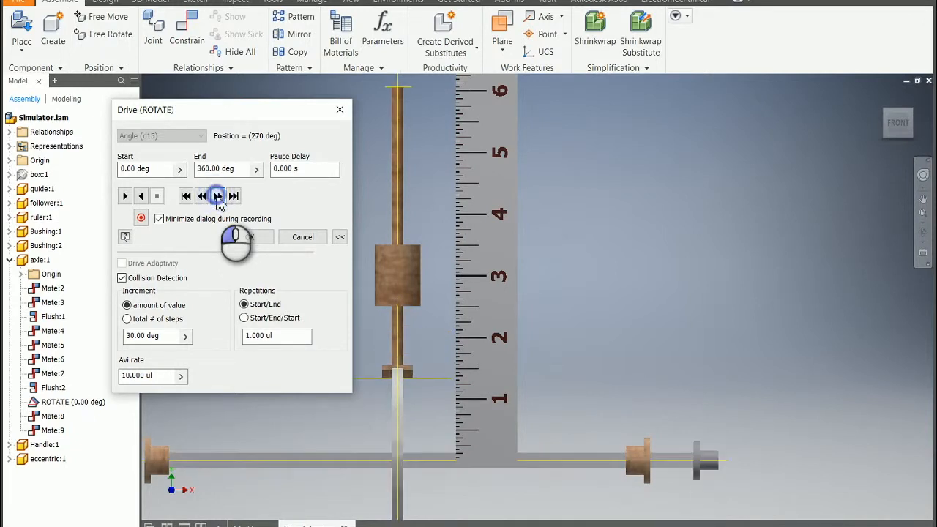
{"action": "left_click", "coordinate": [218, 196]}
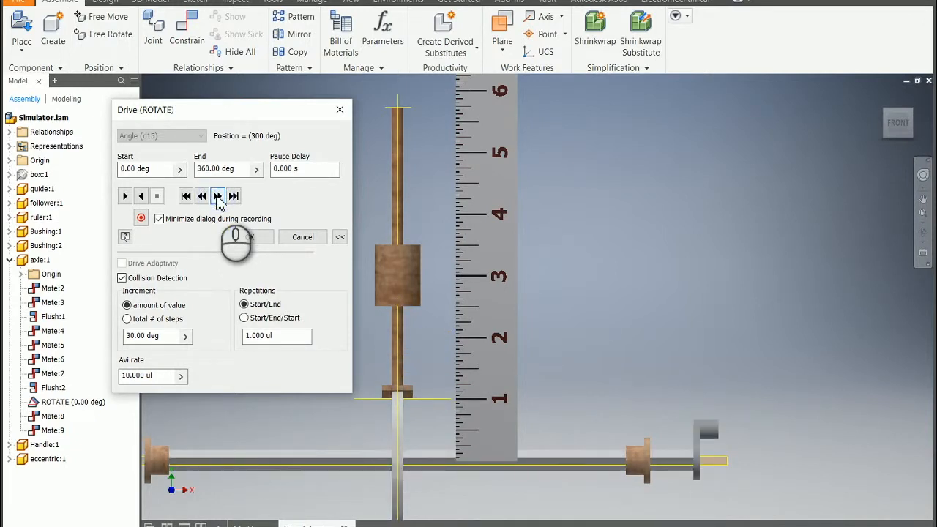
{"action": "left_click", "coordinate": [217, 196]}
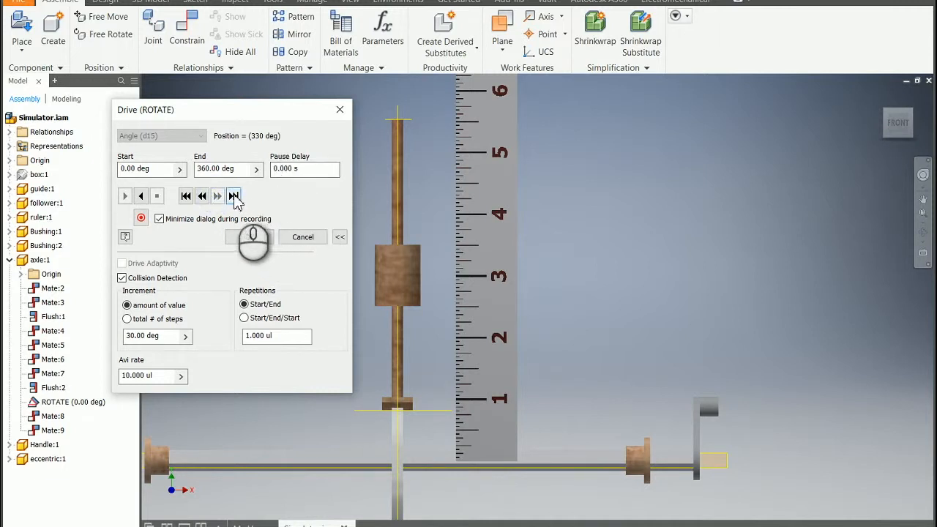
{"action": "left_click", "coordinate": [233, 197]}
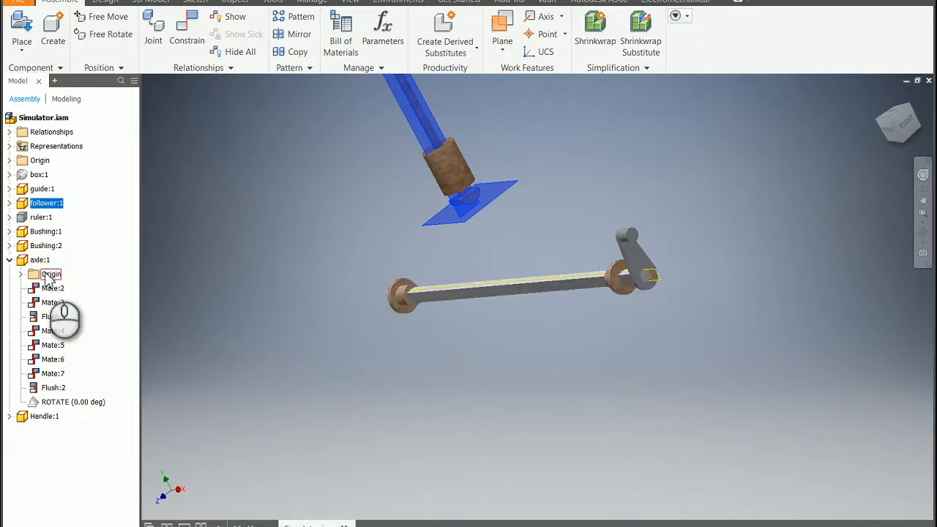
Place one instance of the snail component in the open space beside the axle's free end, opposite the crank
{"action": "left_click", "coordinate": [24, 33]}
{"action": "scroll", "coordinate": [483, 199], "scroll_direction": "down", "scroll_amount": 3}
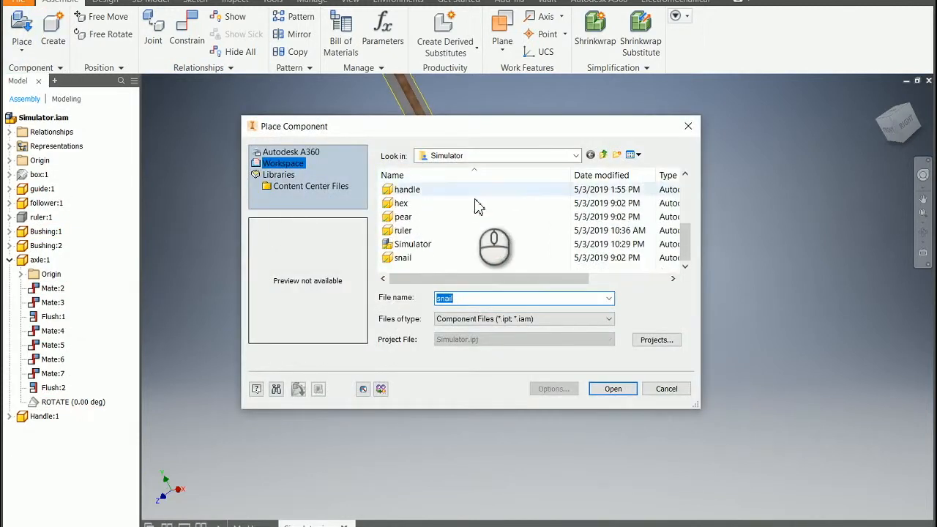
{"action": "left_click", "coordinate": [403, 258]}
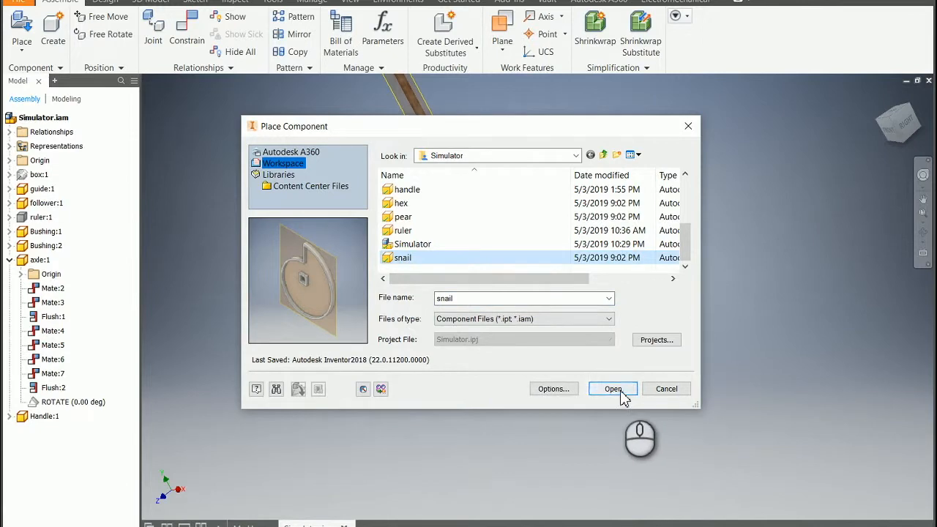
{"action": "left_click", "coordinate": [619, 388]}
{"action": "left_click", "coordinate": [269, 251]}
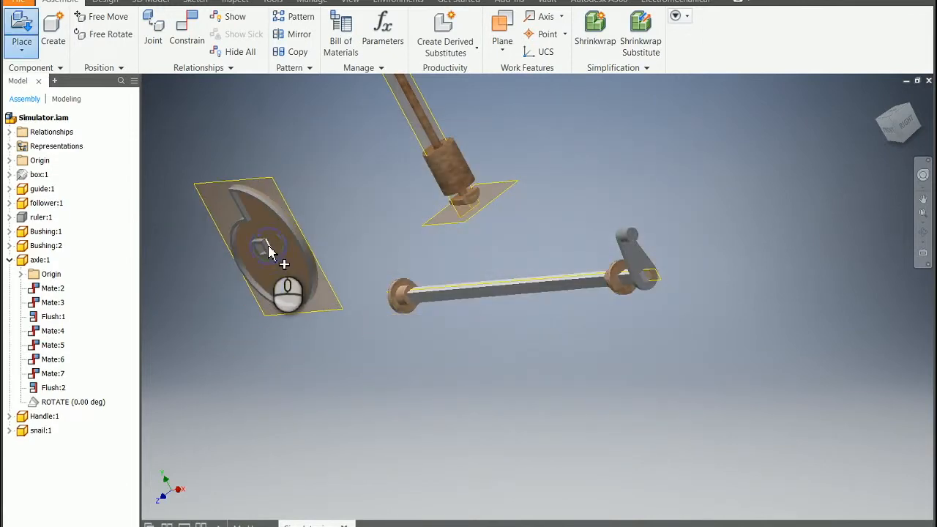
{"action": "right_click", "coordinate": [270, 251]}
{"action": "left_click", "coordinate": [325, 241]}
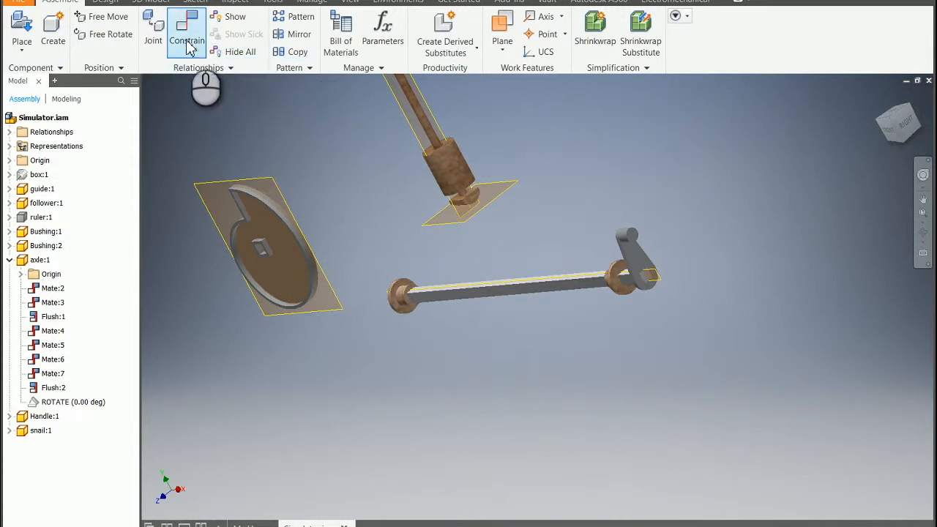
Free-rotate the snail cam until its flat side without the hub faces the view and the square hole is visible
{"action": "left_click", "coordinate": [117, 36]}
{"action": "left_click", "coordinate": [258, 217]}
{"action": "left_click_drag", "start_coordinate": [280, 253], "coordinate": [244, 212]}
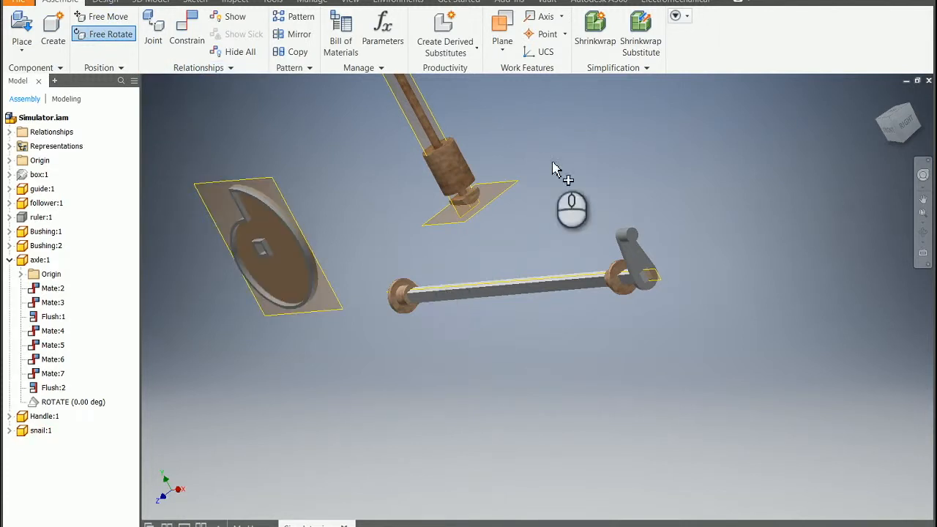
{"action": "left_click", "coordinate": [636, 240]}
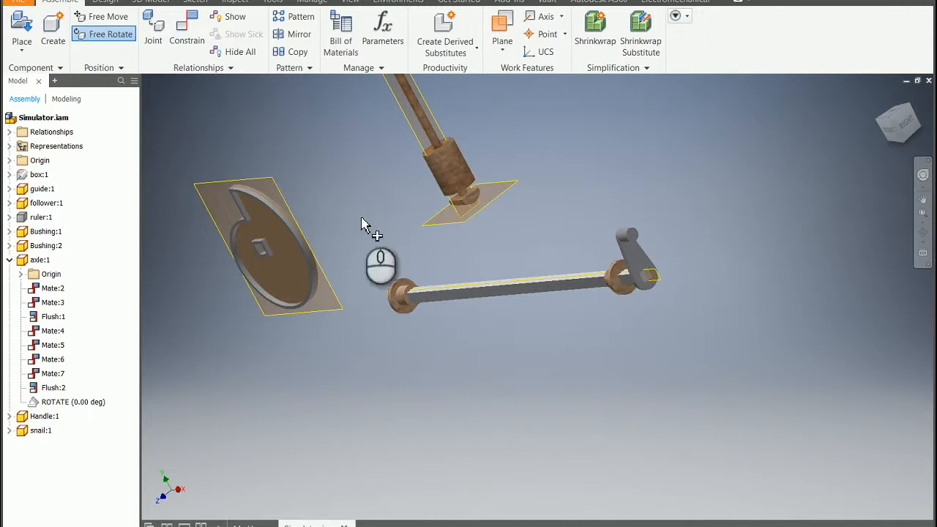
{"action": "left_click", "coordinate": [265, 209]}
{"action": "left_click_drag", "start_coordinate": [240, 191], "coordinate": [236, 229]}
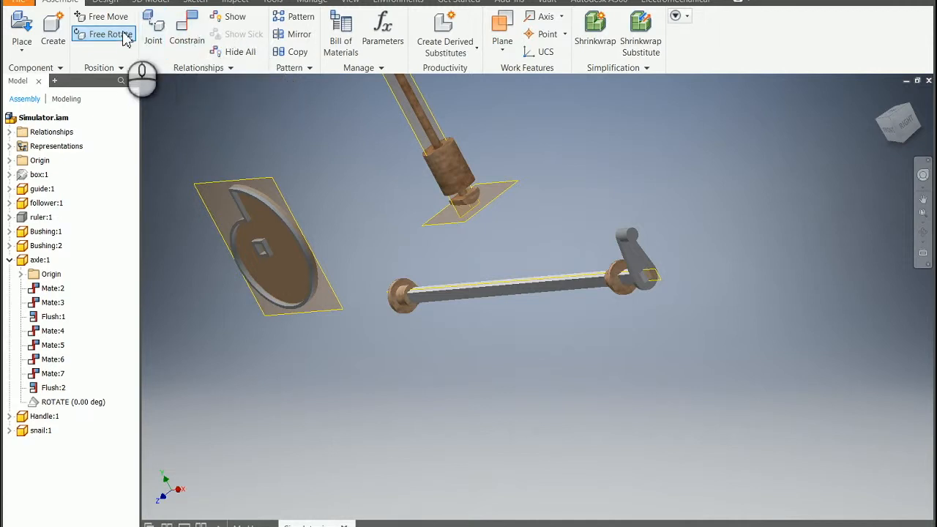
{"action": "left_click", "coordinate": [261, 207]}
{"action": "mouse_move", "coordinate": [261, 207]}
{"action": "left_mouse_down"}
{"action": "mouse_move", "coordinate": [271, 220]}
{"action": "mouse_move", "coordinate": [262, 199]}
{"action": "left_mouse_up"}
{"action": "left_click_drag", "start_coordinate": [277, 243], "coordinate": [250, 281]}
{"action": "key", "text": "Escape"}
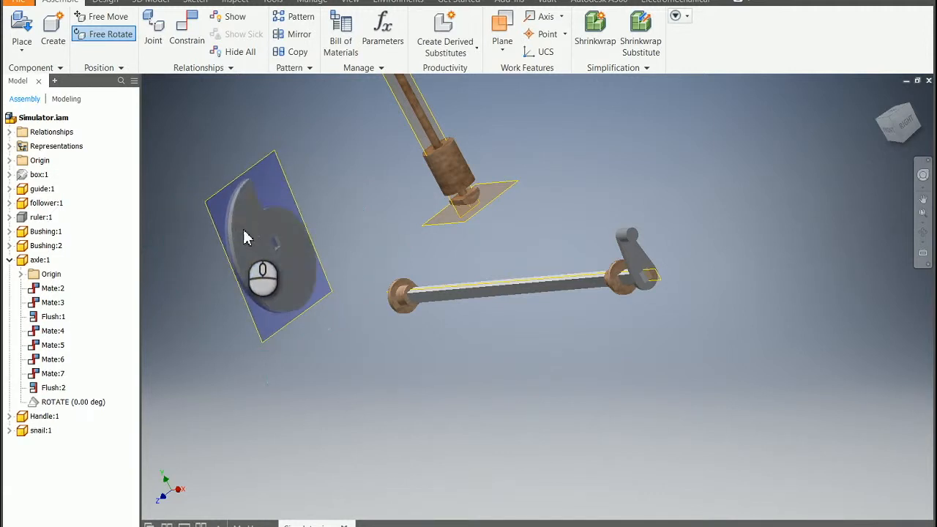
Mate the snail cam's XY plane to the follower's vertical lengthwise work plane with a 0.000 in offset
{"action": "left_click", "coordinate": [187, 40]}
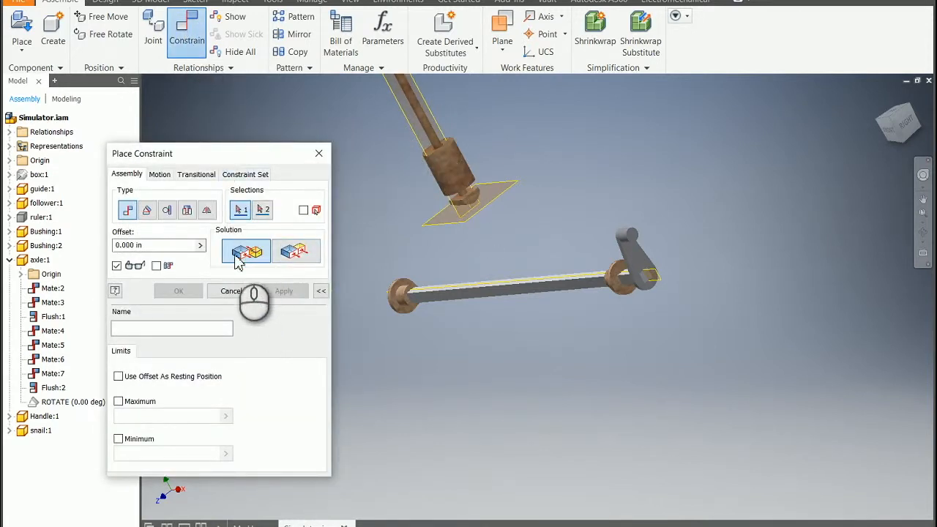
{"action": "left_click_drag", "start_coordinate": [206, 154], "coordinate": [785, 189]}
{"action": "scroll", "coordinate": [308, 198], "scroll_direction": "up", "scroll_amount": 3}
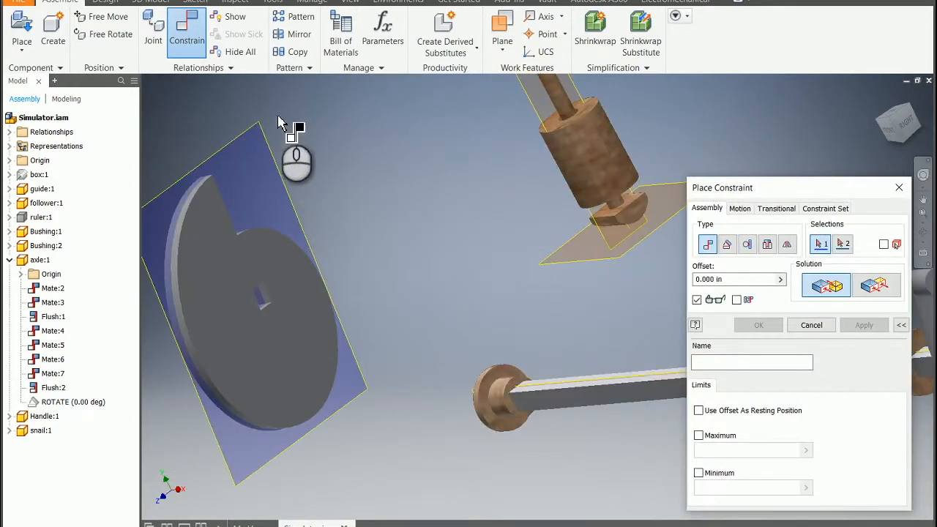
{"action": "left_click", "coordinate": [241, 143]}
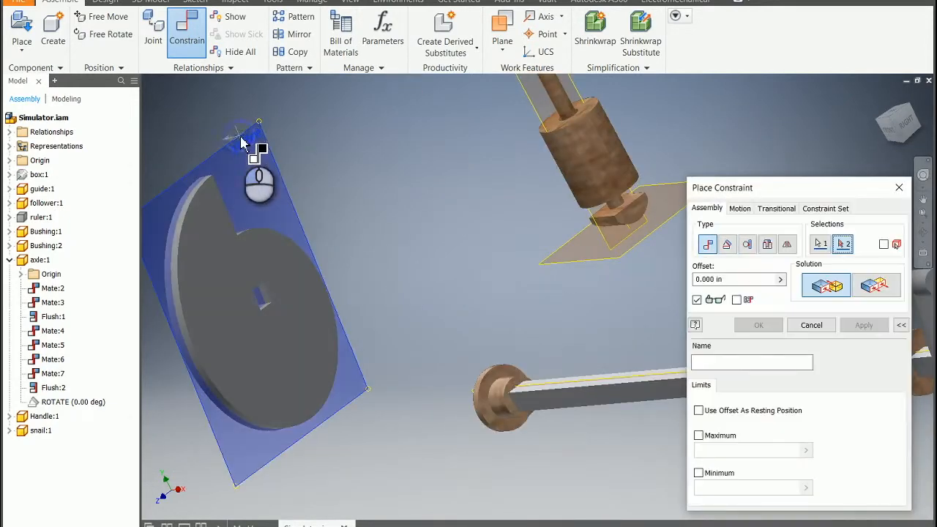
{"action": "left_click", "coordinate": [535, 114]}
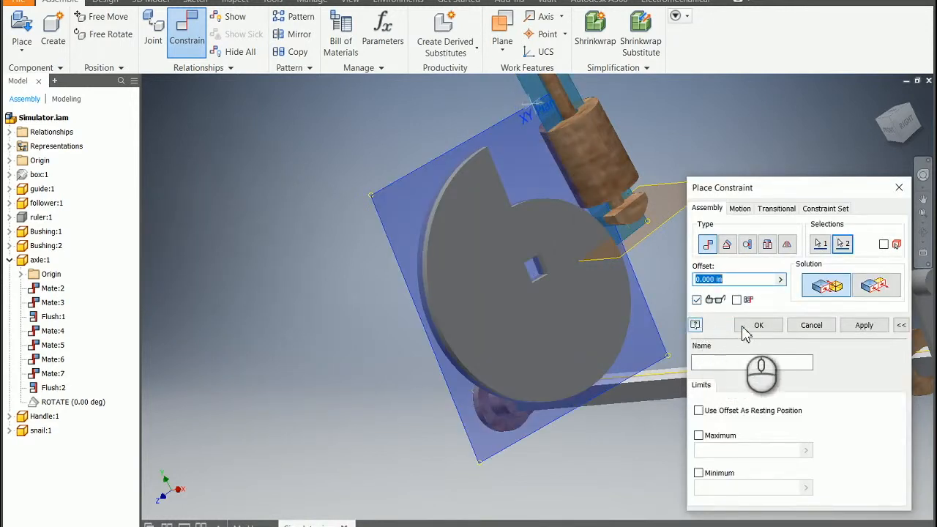
{"action": "left_click", "coordinate": [854, 325]}
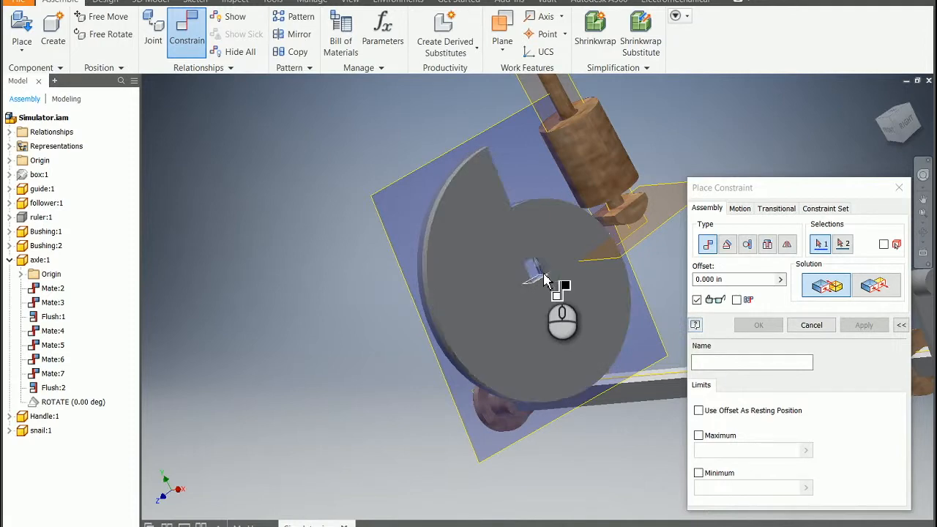
Free-rotate the snail to expose its square hole, and mate the hole's upper inner face to the axle's top face
{"action": "left_click", "coordinate": [110, 35]}
{"action": "left_click", "coordinate": [473, 227]}
{"action": "mouse_move", "coordinate": [473, 228]}
{"action": "left_mouse_down"}
{"action": "mouse_move", "coordinate": [482, 235]}
{"action": "mouse_move", "coordinate": [468, 224]}
{"action": "left_mouse_up"}
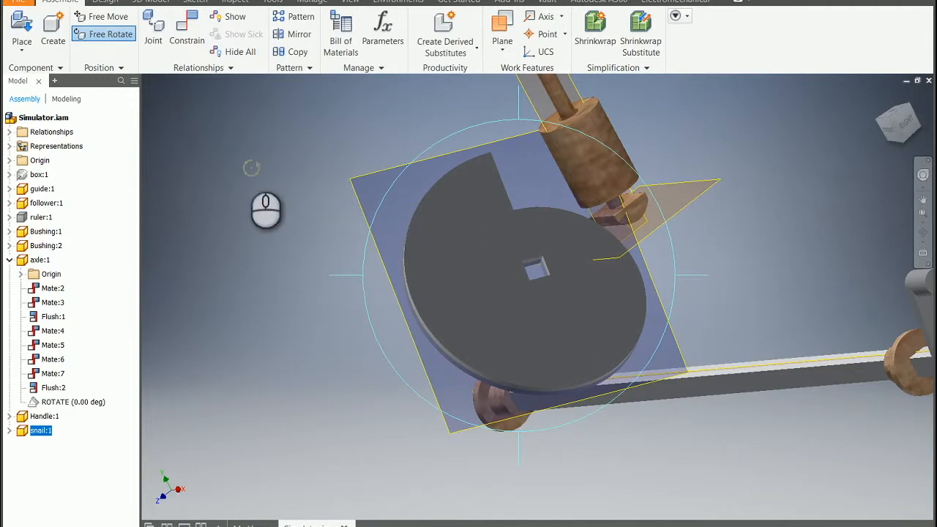
{"action": "left_click", "coordinate": [189, 29]}
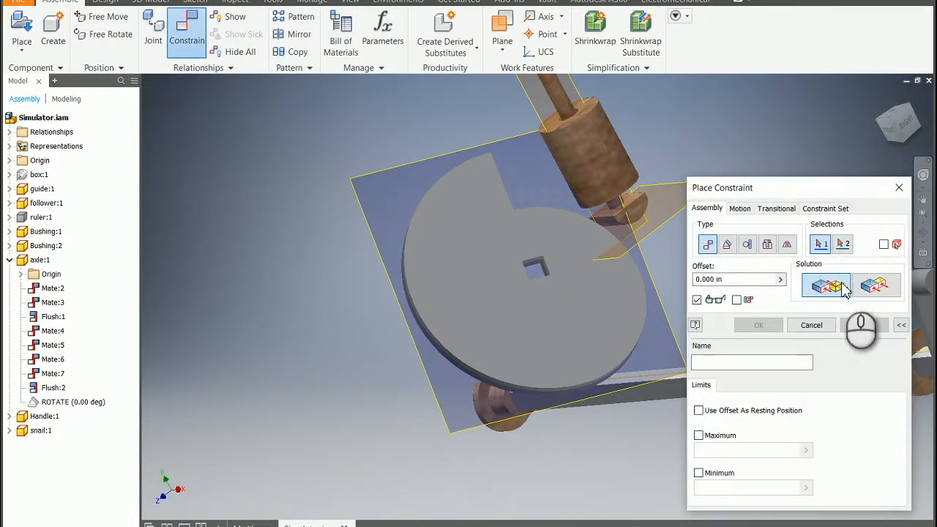
{"action": "scroll", "coordinate": [534, 268], "scroll_direction": "down", "scroll_amount": 6}
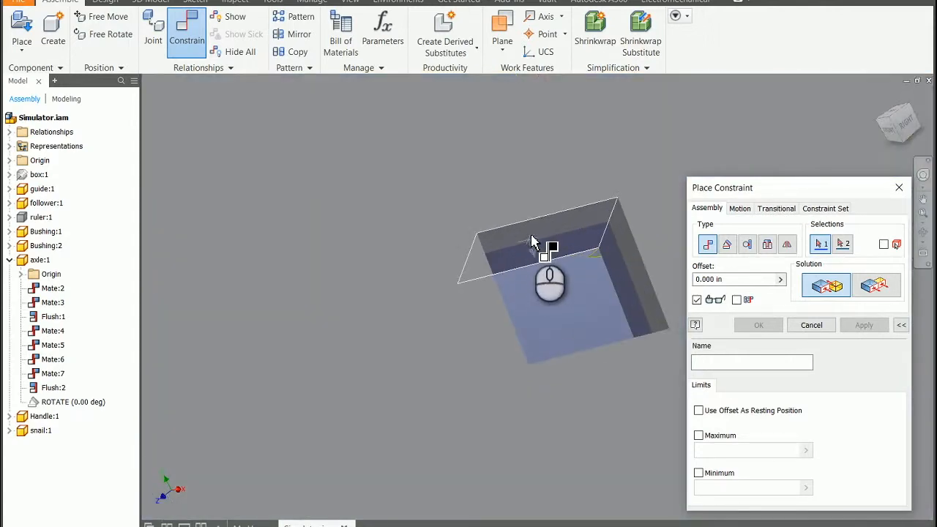
{"action": "left_click", "coordinate": [533, 241]}
{"action": "scroll", "coordinate": [554, 266], "scroll_direction": "up", "scroll_amount": 5}
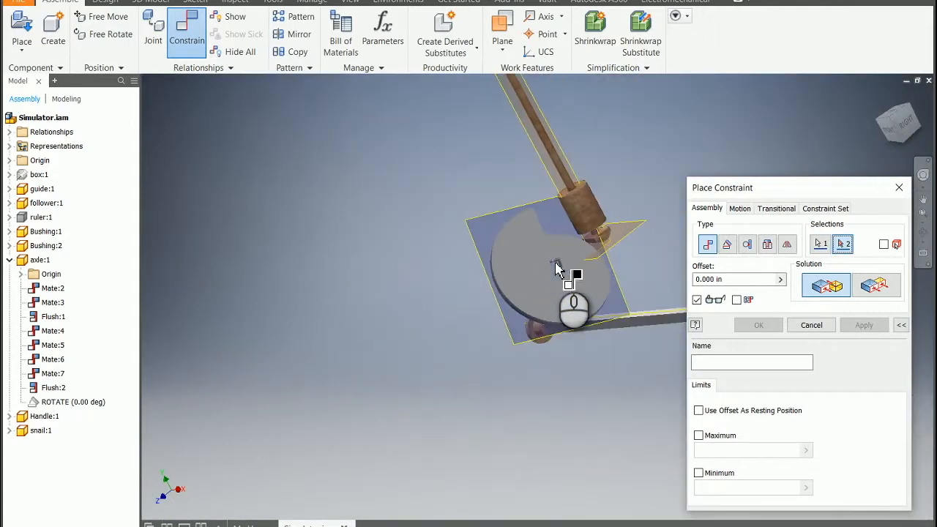
{"action": "scroll", "coordinate": [656, 337], "scroll_direction": "down", "scroll_amount": 5}
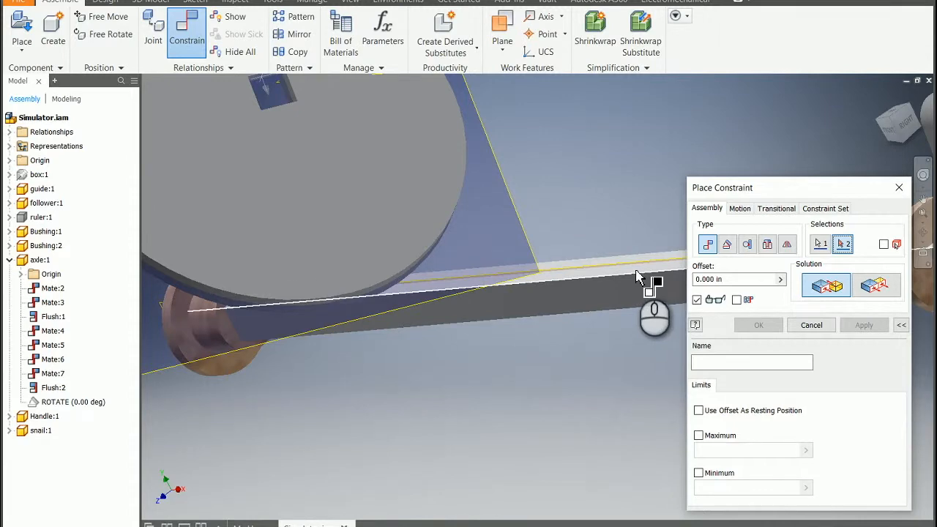
{"action": "left_click", "coordinate": [635, 274]}
{"action": "scroll", "coordinate": [636, 275], "scroll_direction": "up", "scroll_amount": 5}
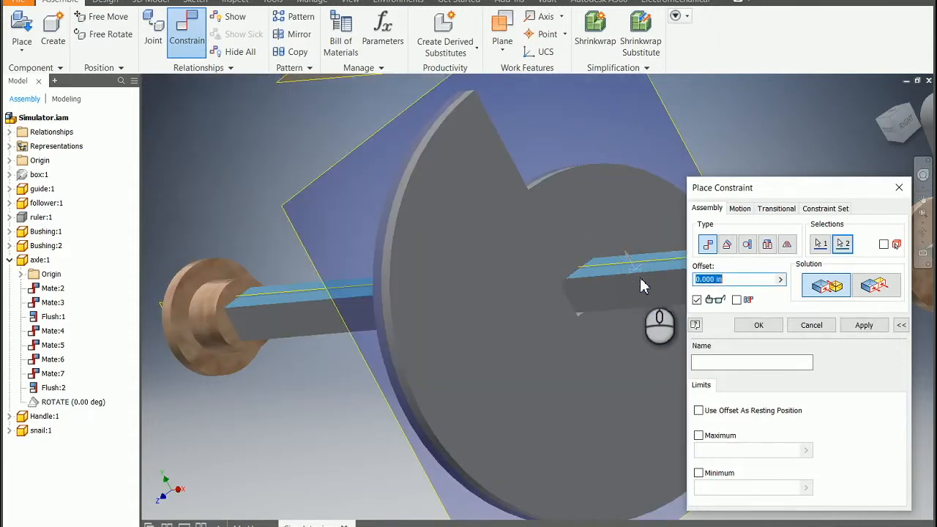
{"action": "left_click", "coordinate": [865, 325]}
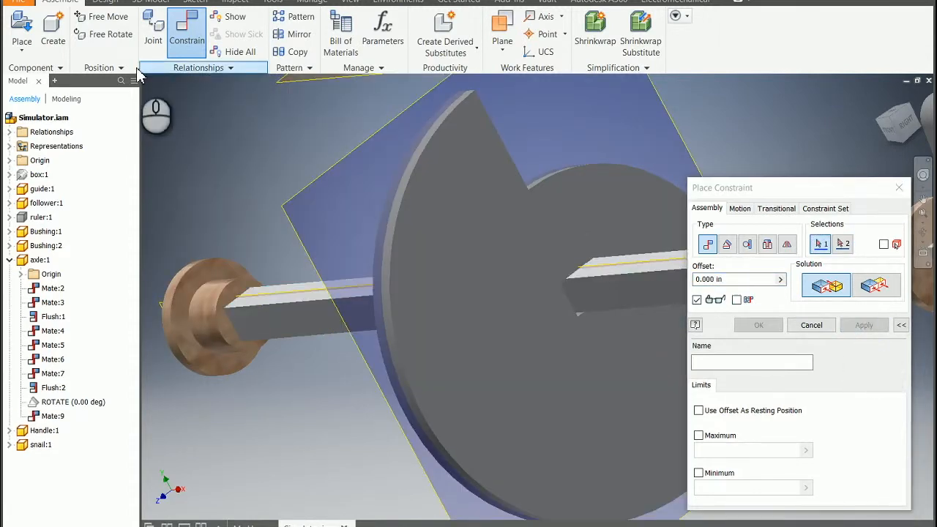
Free-rotate the snail off the axle and mate an adjacent inner side face of the square hole to the axle's side face
{"action": "left_click", "coordinate": [109, 34]}
{"action": "left_click", "coordinate": [524, 324]}
{"action": "left_click_drag", "start_coordinate": [524, 324], "coordinate": [492, 328]}
{"action": "key", "text": "Escape"}
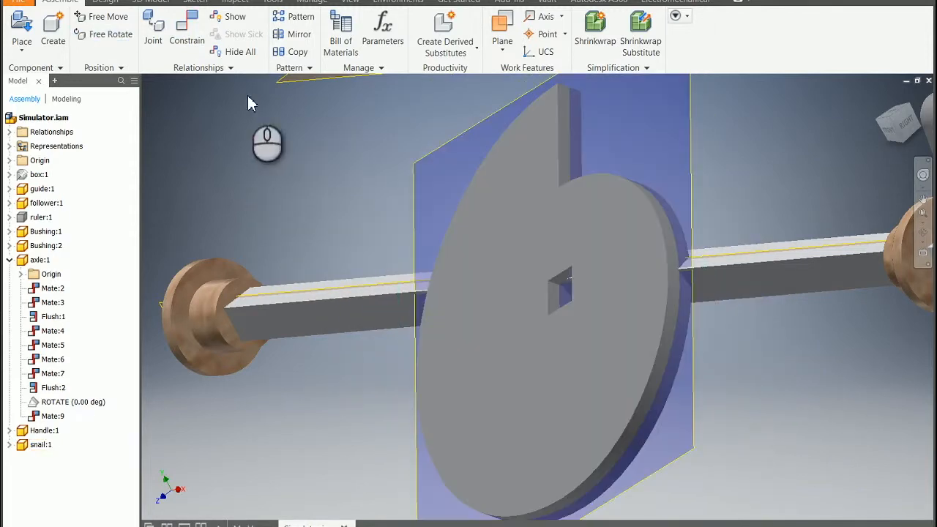
{"action": "left_click", "coordinate": [190, 26]}
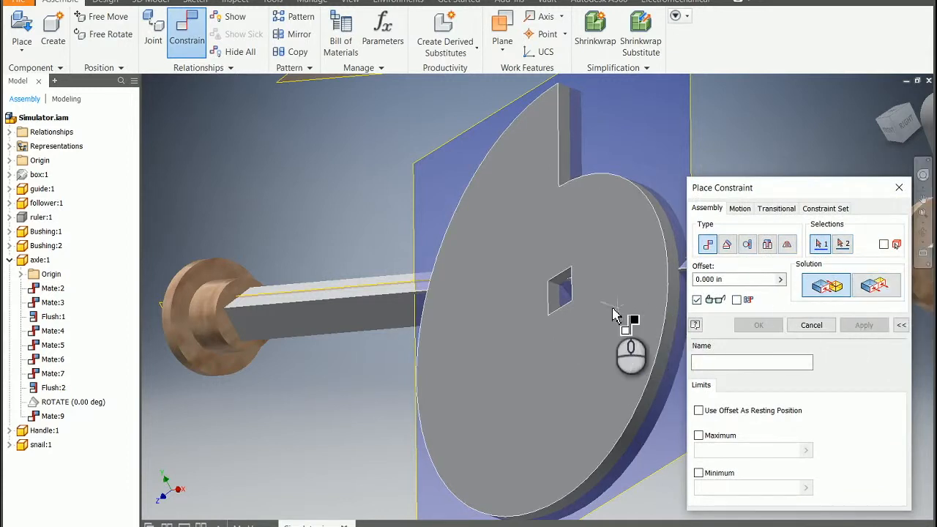
{"action": "left_click", "coordinate": [556, 302]}
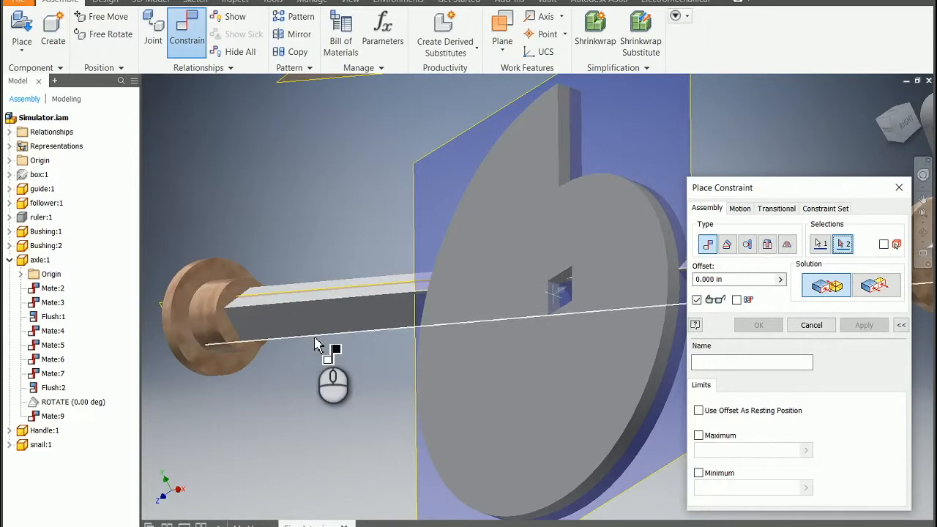
{"action": "left_click", "coordinate": [333, 325]}
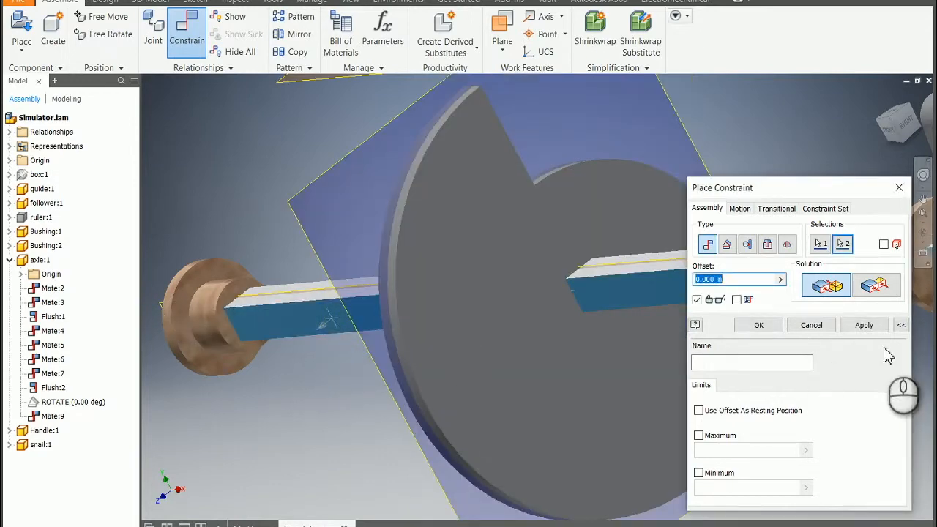
{"action": "left_click", "coordinate": [865, 326]}
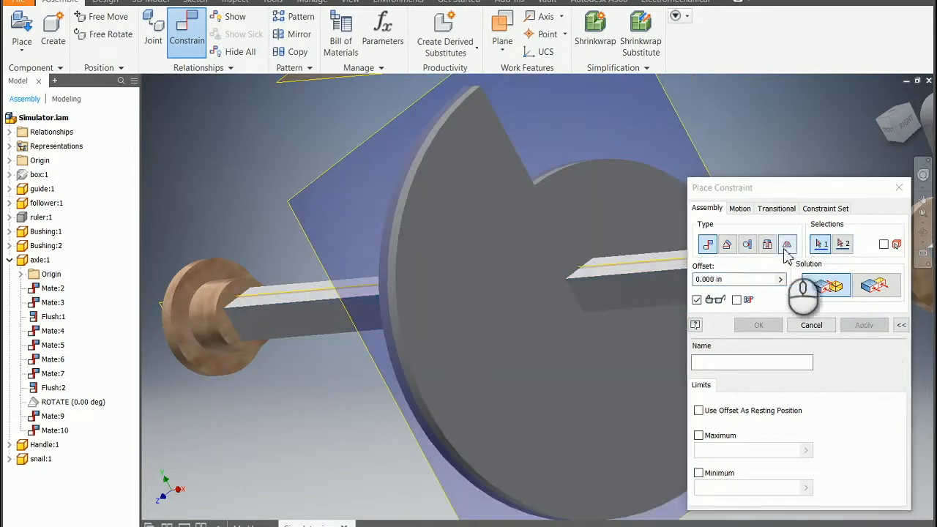
Add a transitional constraint between the follower's curved bottom face and the snail cam's outer rim face
{"action": "scroll", "coordinate": [578, 208], "scroll_direction": "down", "scroll_amount": 3}
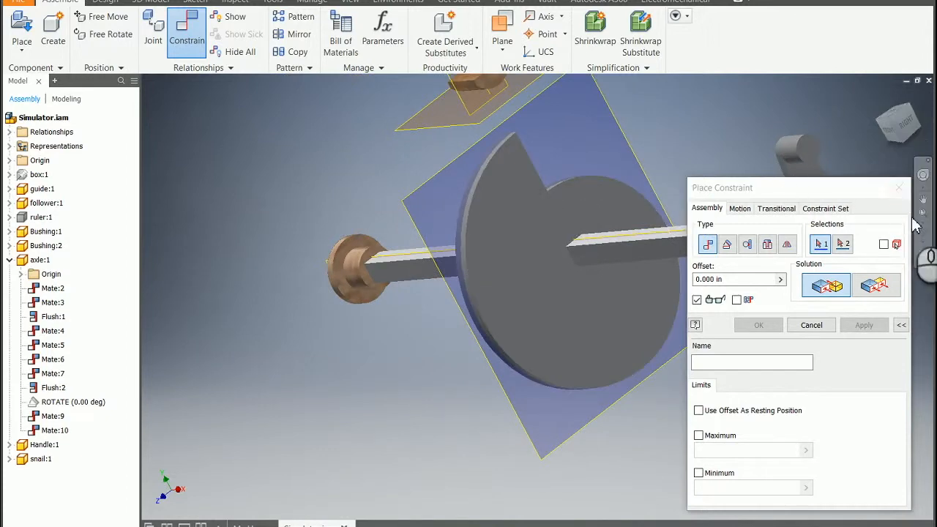
{"action": "left_click", "coordinate": [922, 236]}
{"action": "left_click_drag", "start_coordinate": [553, 310], "coordinate": [396, 243]}
{"action": "left_click_drag", "start_coordinate": [381, 200], "coordinate": [249, 216]}
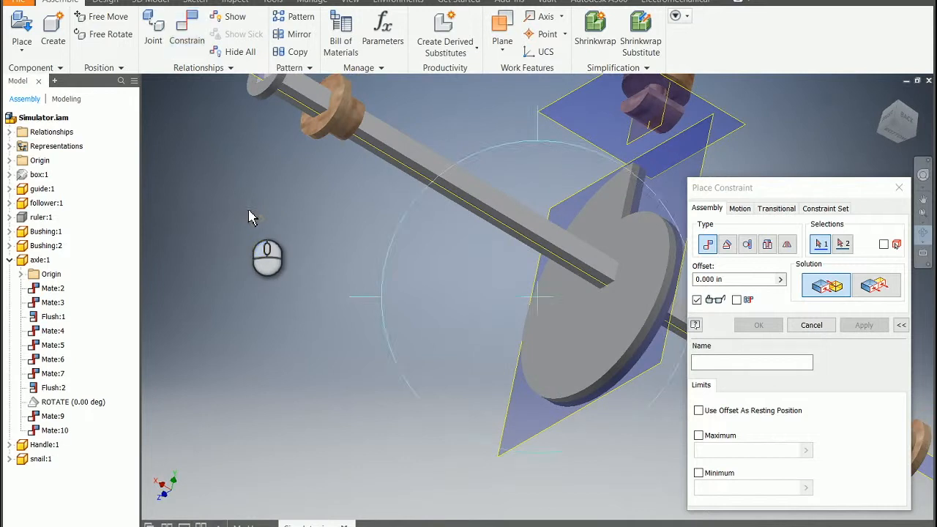
{"action": "left_click", "coordinate": [776, 208]}
{"action": "left_click", "coordinate": [646, 120]}
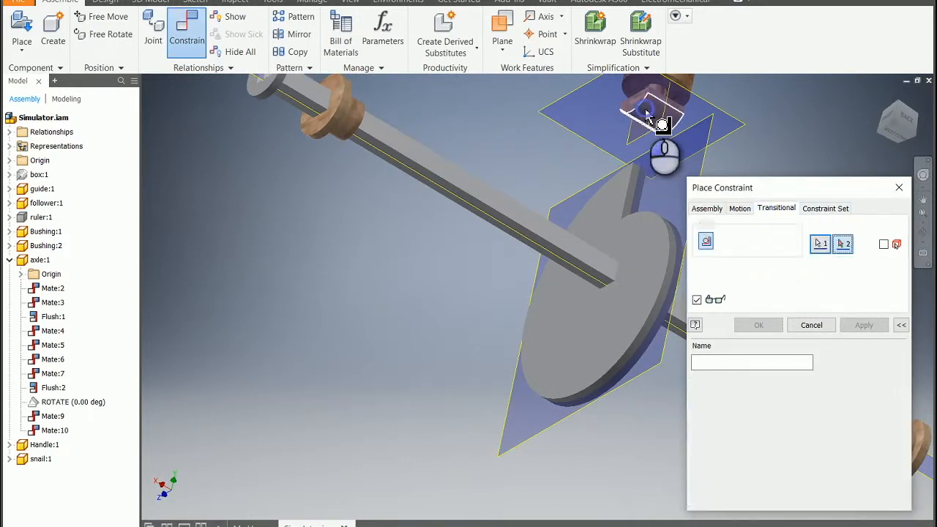
{"action": "left_click", "coordinate": [675, 244]}
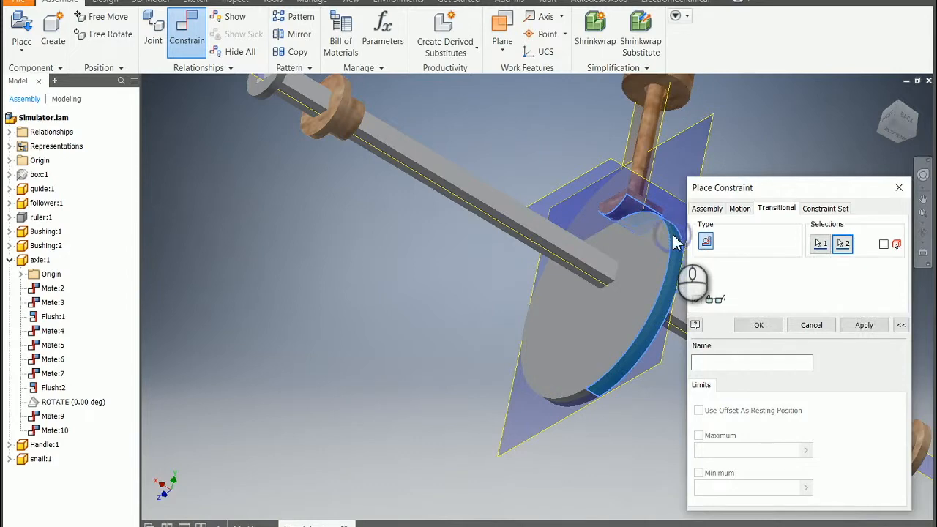
{"action": "left_click", "coordinate": [864, 326]}
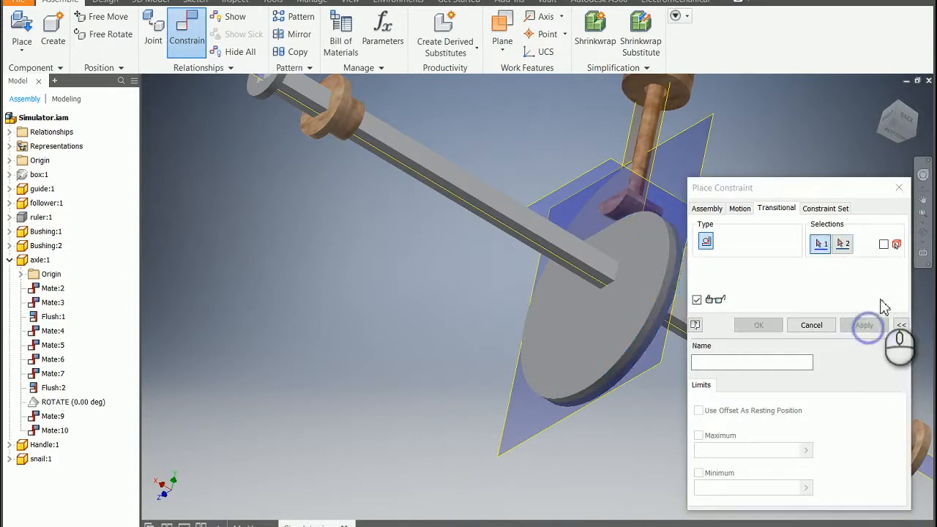
{"action": "left_click", "coordinate": [900, 188]}
Unsuppress the axle's ROTATE constraint and make the ruler visible
{"action": "left_click", "coordinate": [882, 97]}
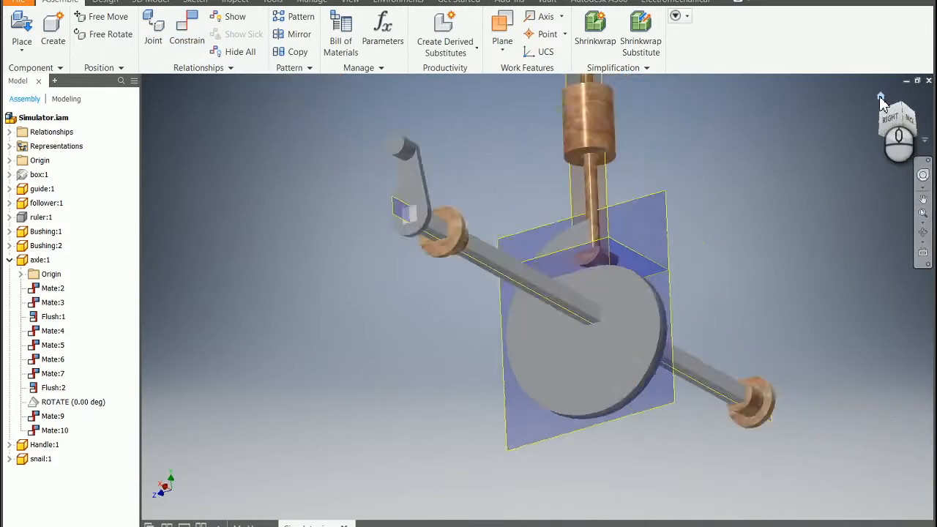
{"action": "left_click", "coordinate": [925, 233]}
{"action": "left_click_drag", "start_coordinate": [653, 307], "coordinate": [722, 234]}
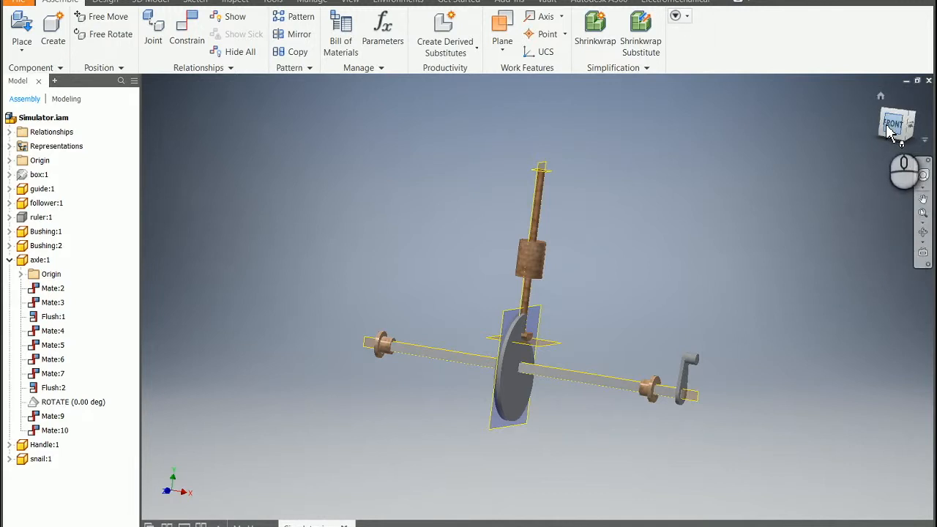
{"action": "right_click", "coordinate": [49, 403]}
{"action": "left_click", "coordinate": [68, 504]}
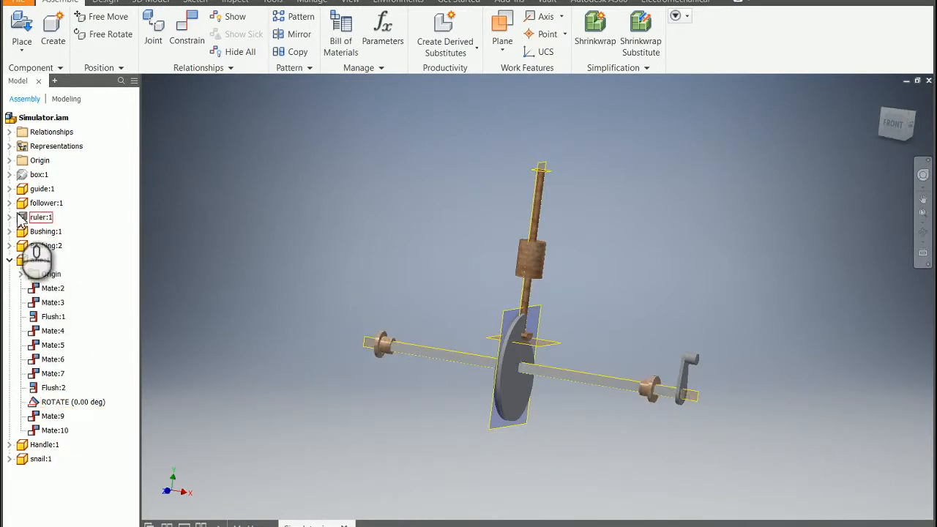
{"action": "key", "text": "alt+v"}
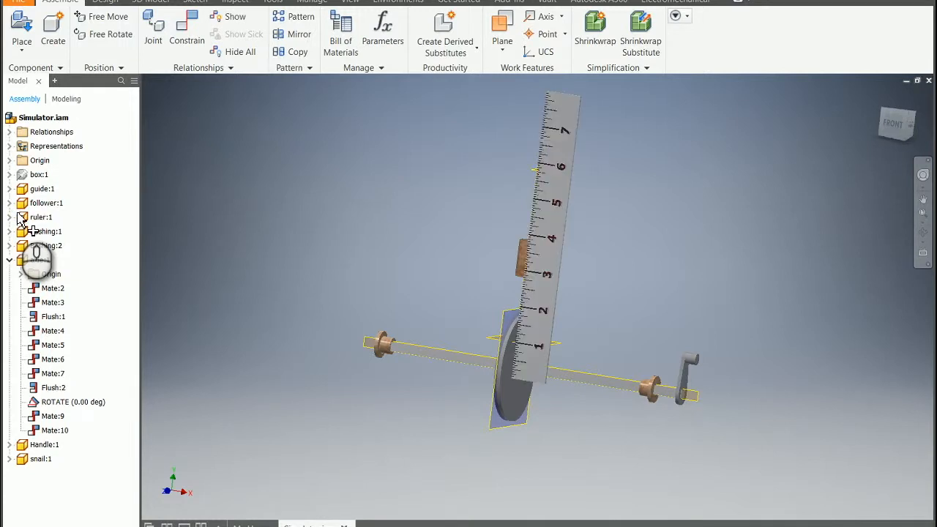
Open the Drive settings of the ROTATE constraint with the extended options shown, facing the front of the assembly
{"action": "left_click", "coordinate": [898, 125]}
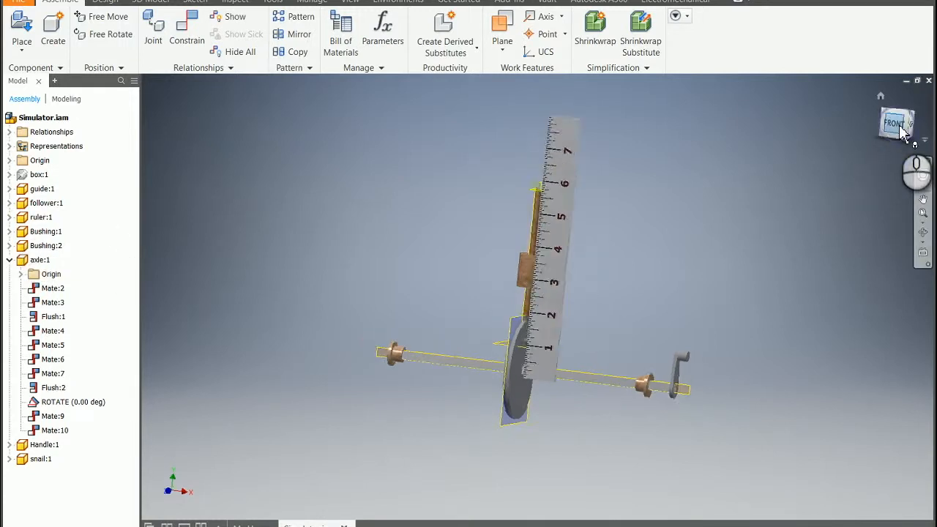
{"action": "scroll", "coordinate": [569, 383], "scroll_direction": "down", "scroll_amount": 3}
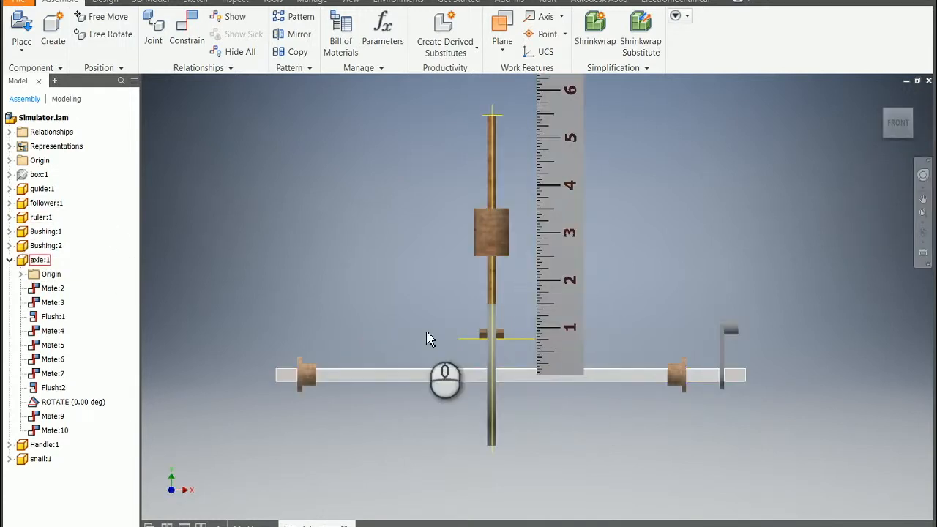
{"action": "left_click", "coordinate": [51, 403]}
{"action": "right_click", "coordinate": [52, 403]}
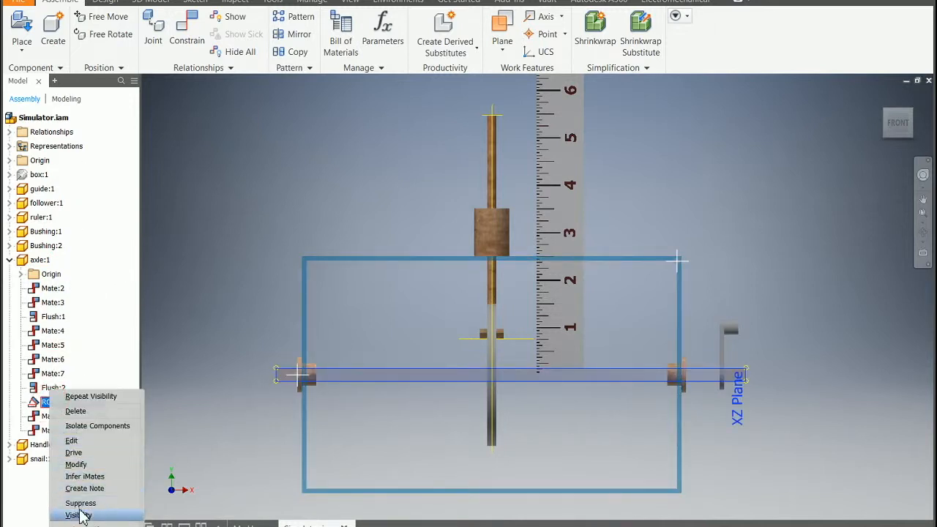
{"action": "left_click", "coordinate": [73, 453]}
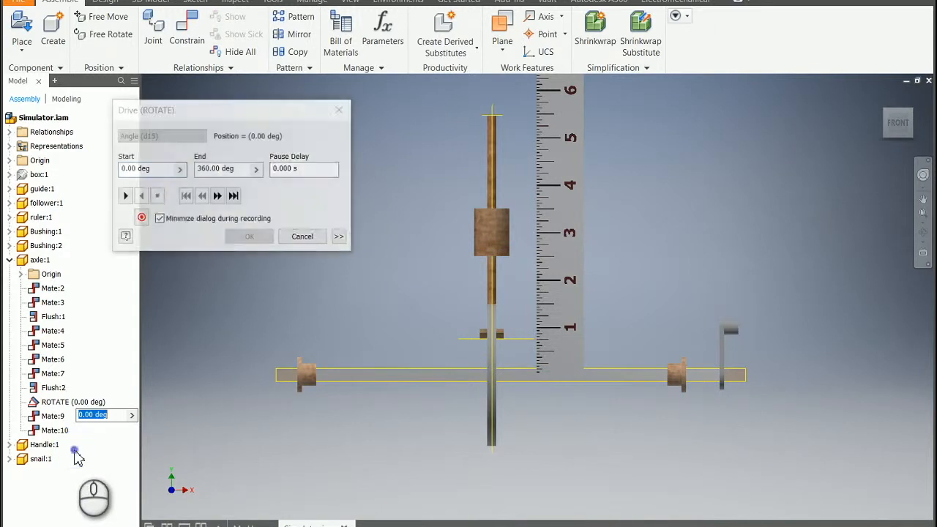
{"action": "left_click", "coordinate": [340, 237]}
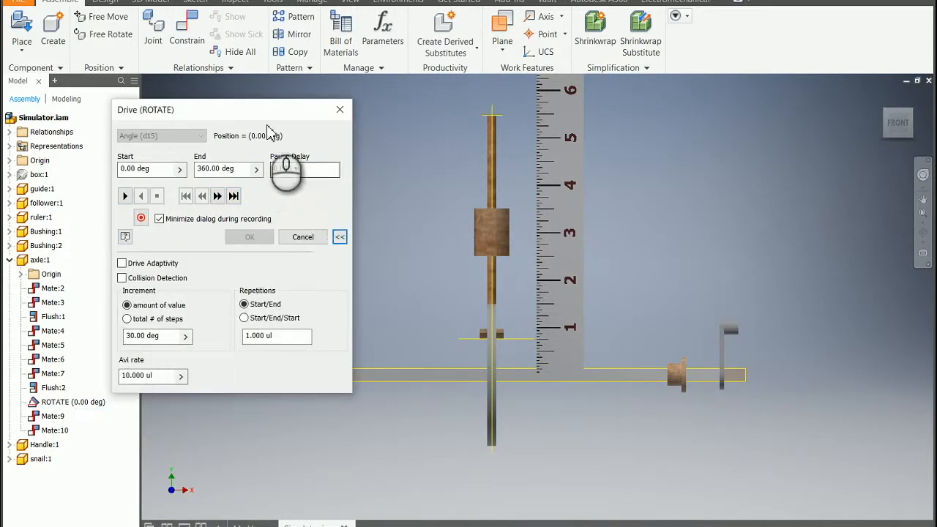
Advance the ROTATE drive in 30-degree steps from 0 to 150 degrees to examine the follower's height against the ruler
{"action": "left_click", "coordinate": [218, 196]}
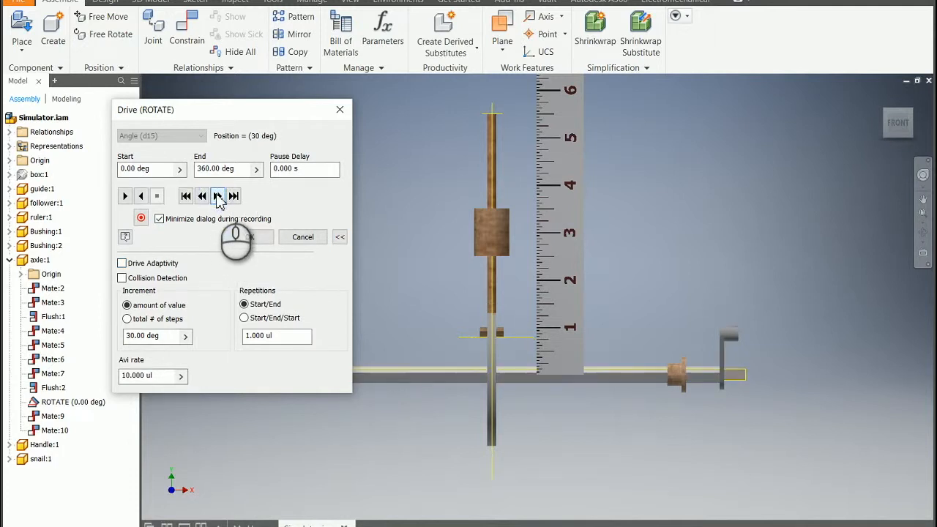
{"action": "left_click", "coordinate": [217, 197]}
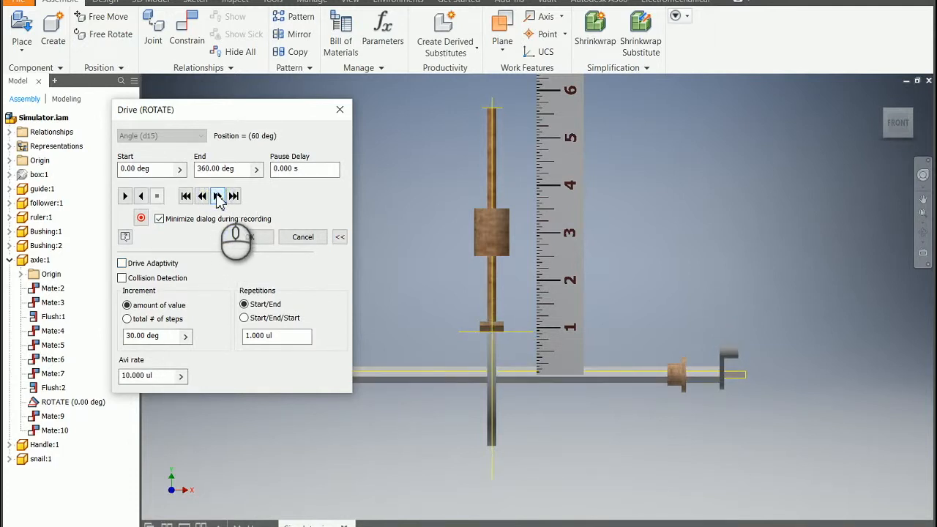
{"action": "left_click", "coordinate": [217, 196]}
{"action": "left_click", "coordinate": [218, 197]}
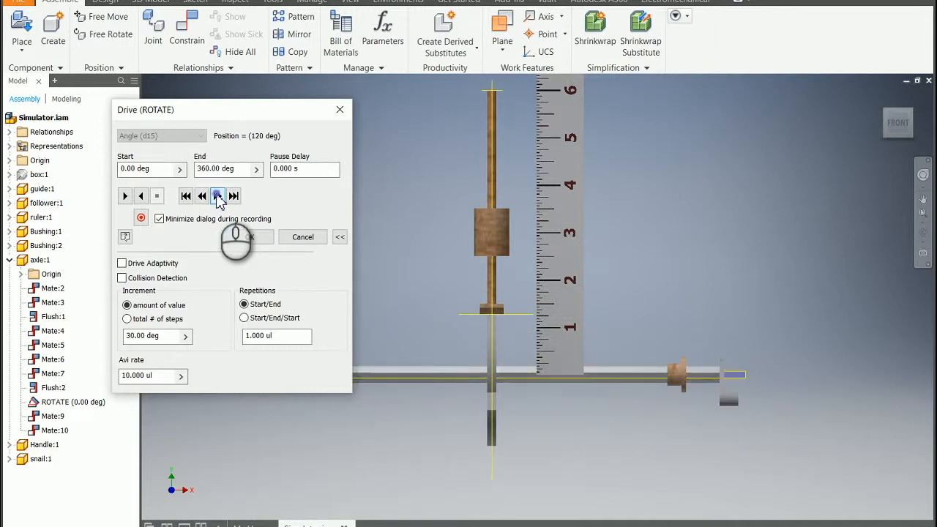
{"action": "left_click", "coordinate": [217, 196]}
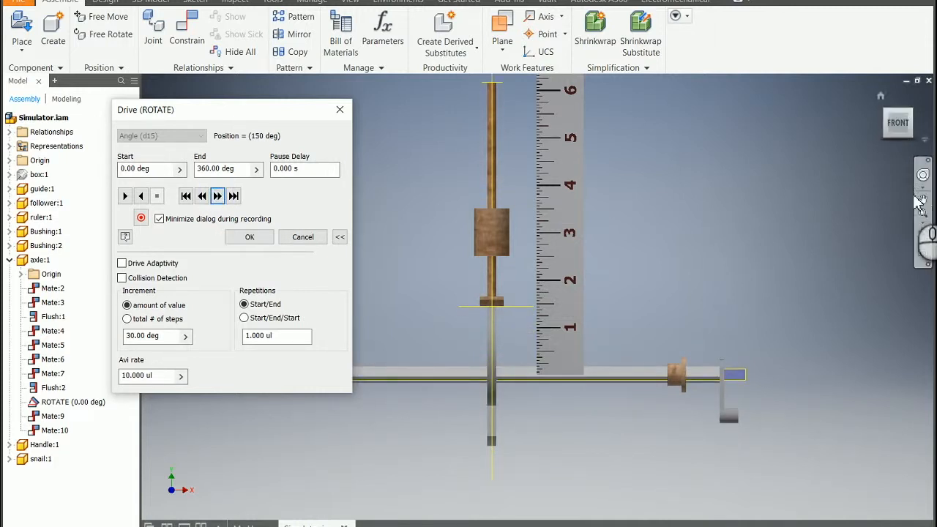
Continue the ROTATE drive in 30-degree steps from 150 degrees to the 360-degree end position, examining the snail cam's contact with the follower
{"action": "left_click", "coordinate": [923, 232]}
{"action": "left_click_drag", "start_coordinate": [648, 286], "coordinate": [361, 236]}
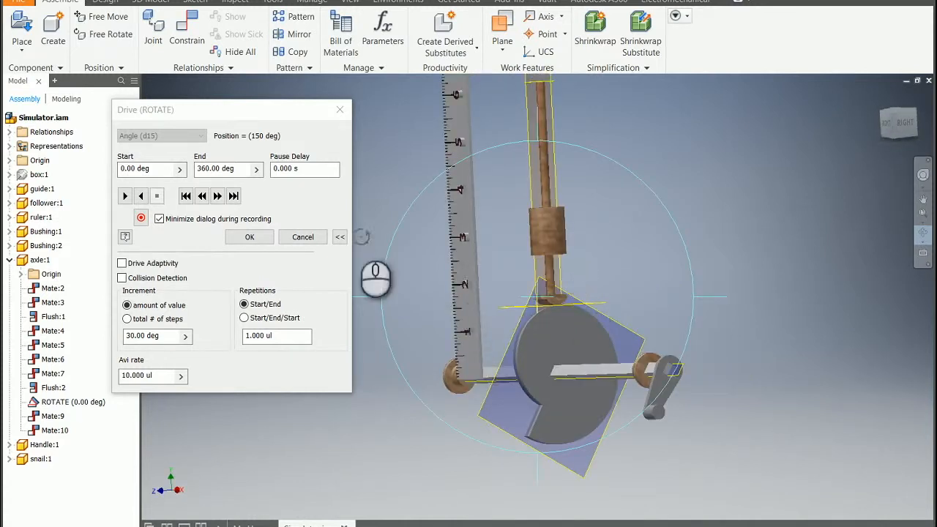
{"action": "left_click", "coordinate": [218, 195]}
{"action": "left_click", "coordinate": [218, 196]}
{"action": "left_click", "coordinate": [217, 195]}
{"action": "left_click", "coordinate": [217, 195]}
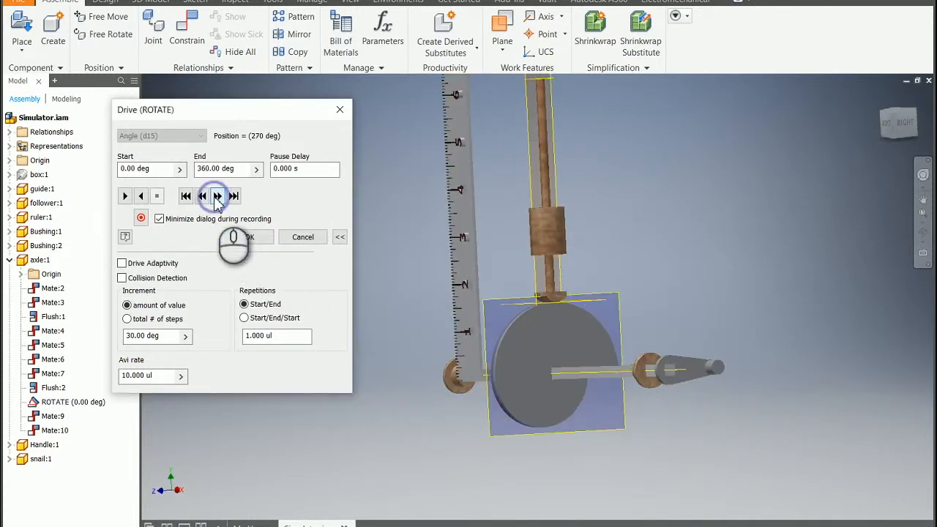
{"action": "left_click", "coordinate": [218, 196]}
{"action": "left_click", "coordinate": [217, 196]}
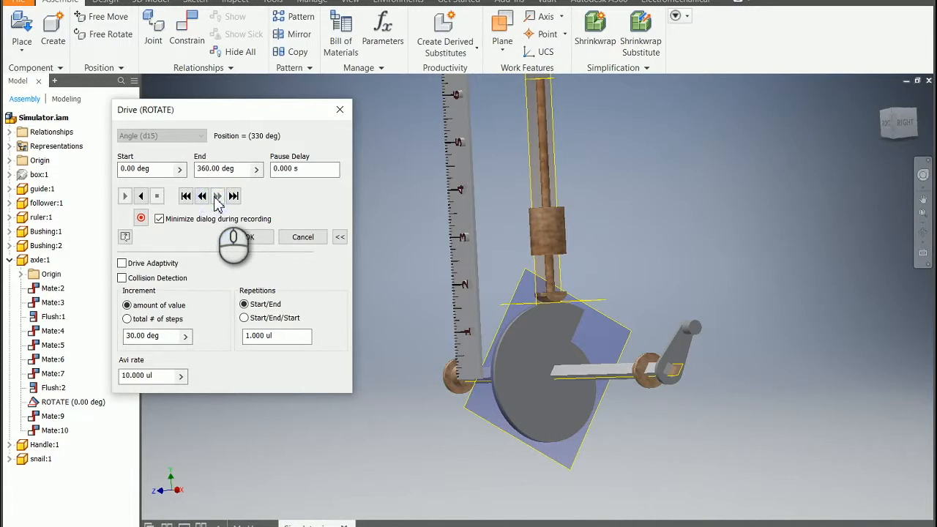
{"action": "left_click", "coordinate": [233, 197]}
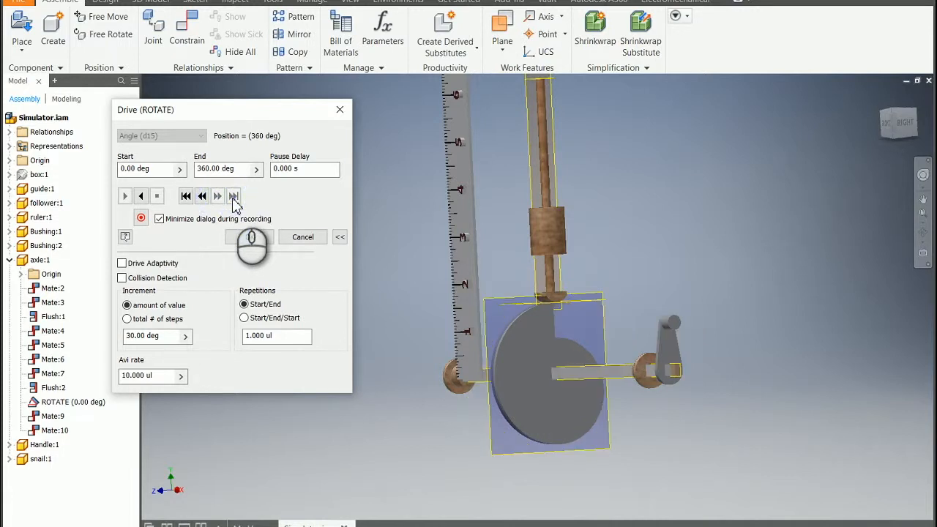
Return the ROTATE drive to its 0-degree start and advance it again in 30-degree steps to 330 degrees to review the cam motion
{"action": "left_click", "coordinate": [186, 196]}
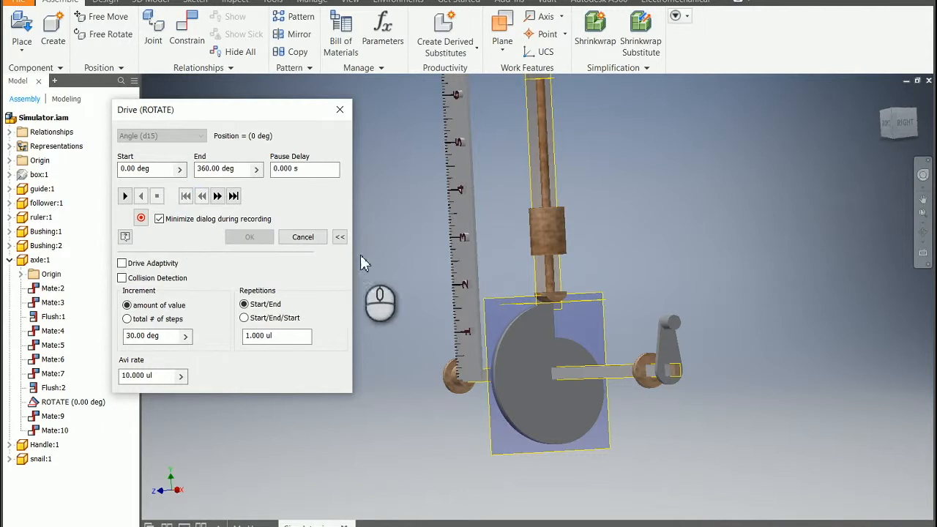
{"action": "left_click", "coordinate": [217, 196]}
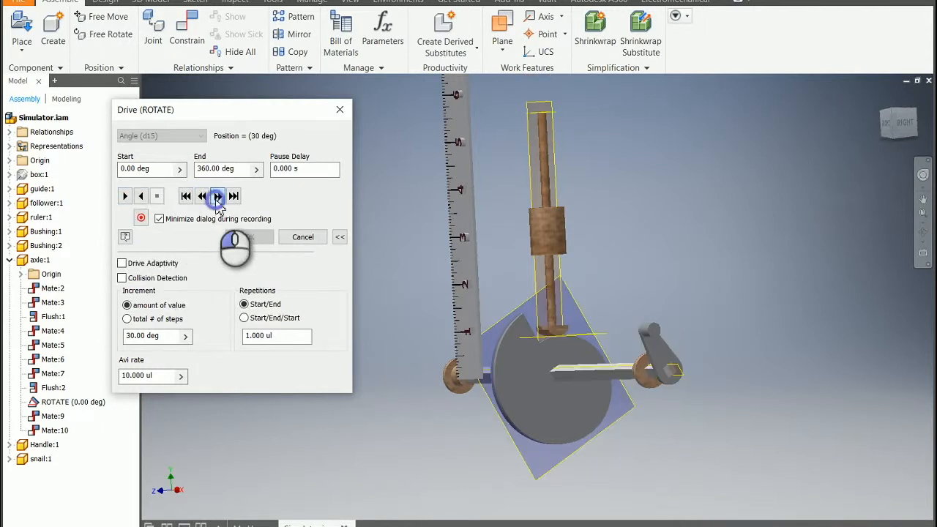
{"action": "left_click", "coordinate": [216, 200]}
{"action": "left_click", "coordinate": [216, 200]}
{"action": "left_click", "coordinate": [216, 200]}
{"action": "left_click", "coordinate": [216, 200]}
{"action": "left_click", "coordinate": [216, 200]}
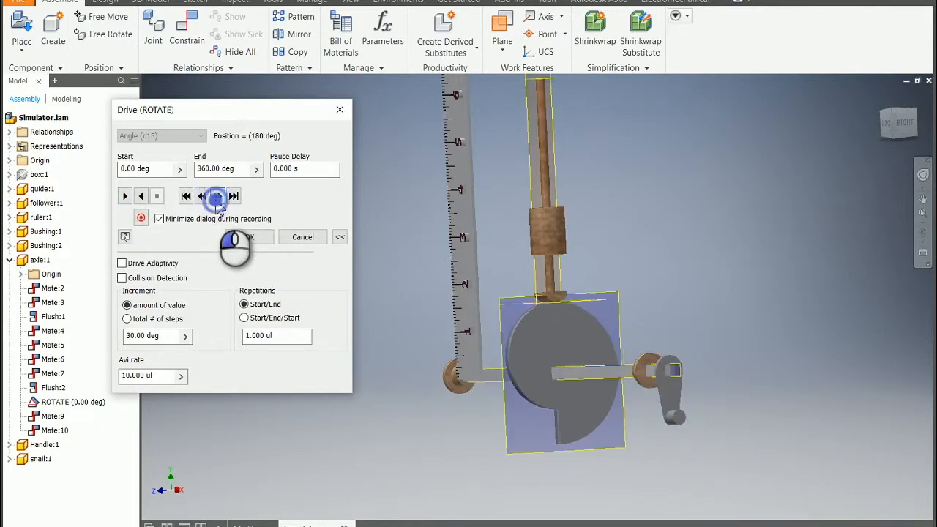
{"action": "left_click", "coordinate": [216, 200]}
{"action": "left_click", "coordinate": [216, 200]}
{"action": "left_click", "coordinate": [216, 200]}
{"action": "left_click", "coordinate": [217, 198]}
{"action": "left_click", "coordinate": [217, 197]}
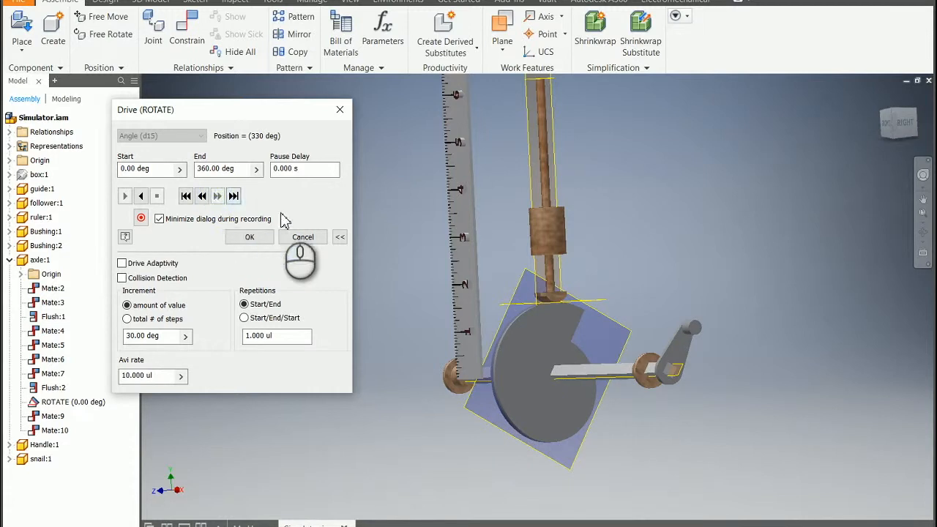